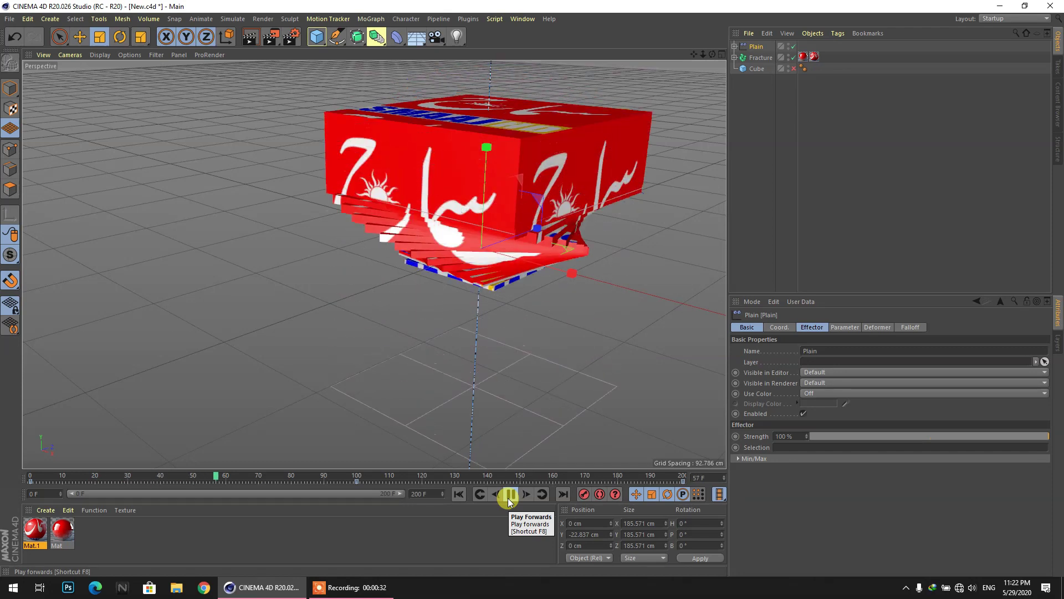
Examine the sliced cube's twisting animation from several angles and distances, and stop the playback.
drag(712, 54, 690, 56)
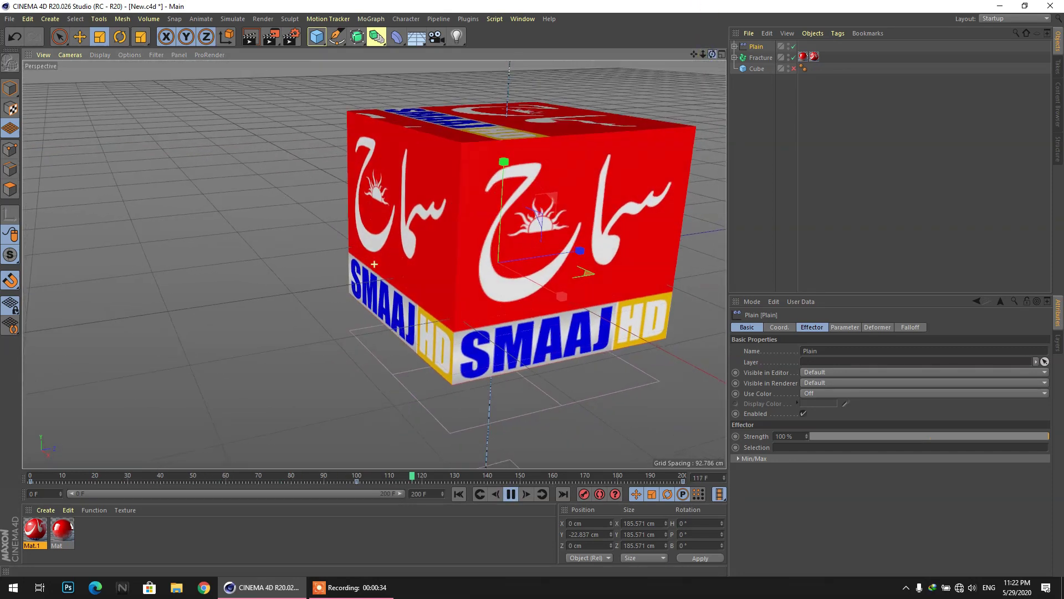
scroll(278, 201, down, 7)
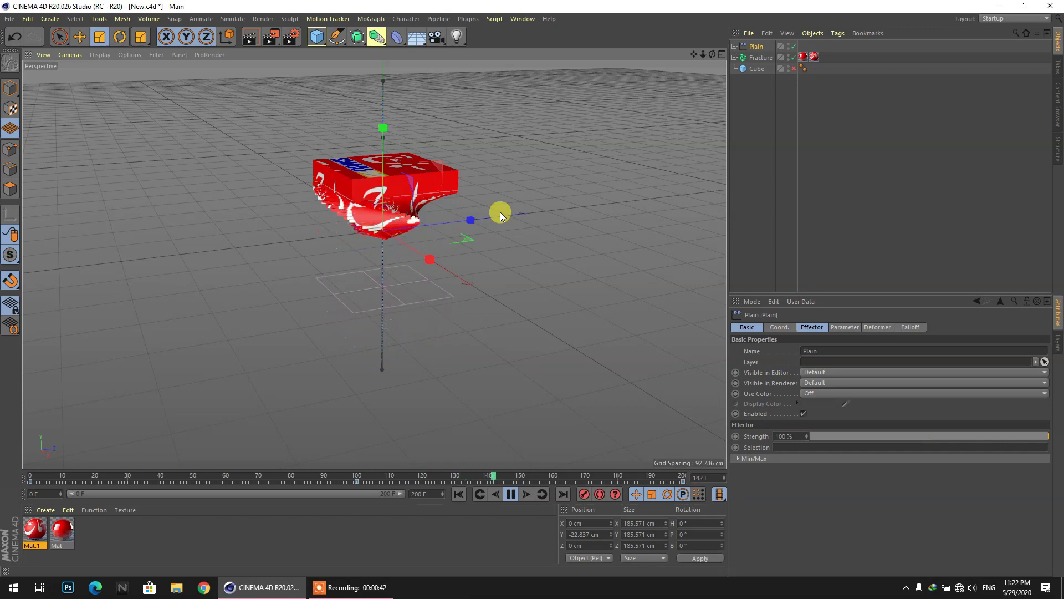
alt+drag(500, 212, 434, 202)
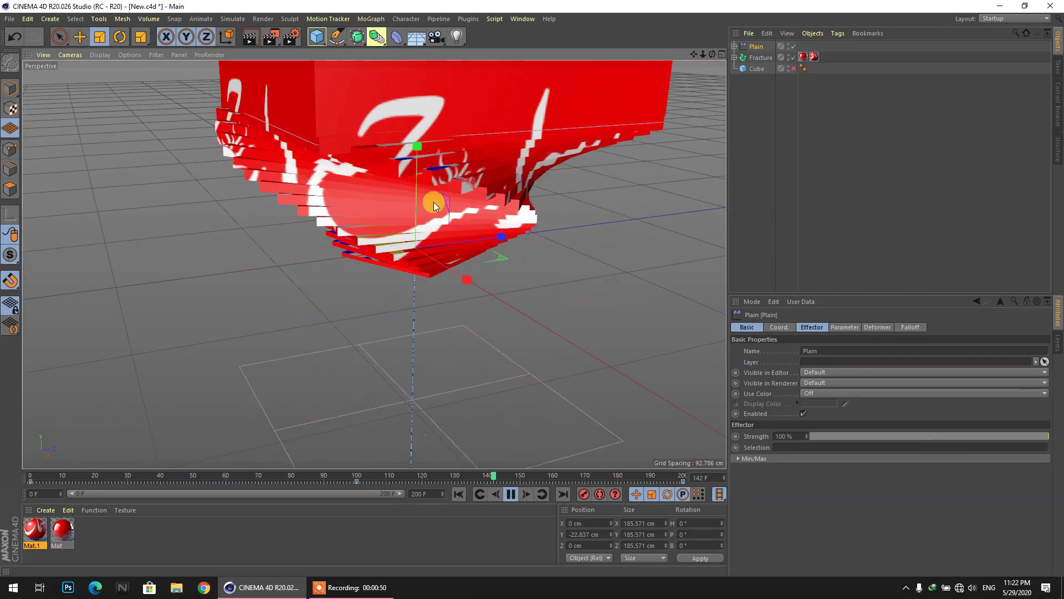
click(509, 494)
alt+drag(399, 276, 411, 309)
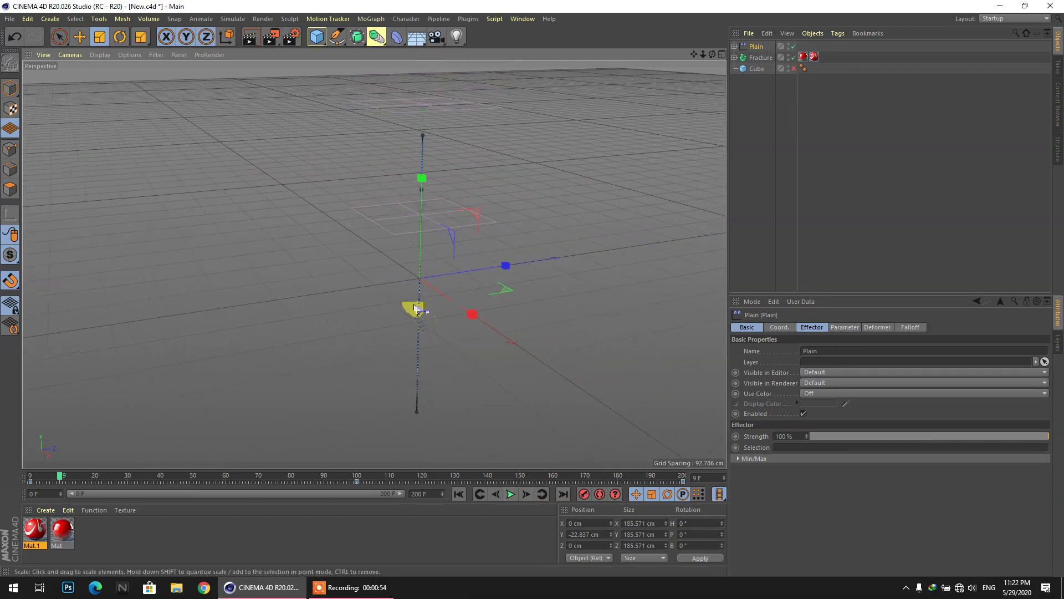
Create a new project and add a default cube primitive to it.
click(10, 19)
click(24, 38)
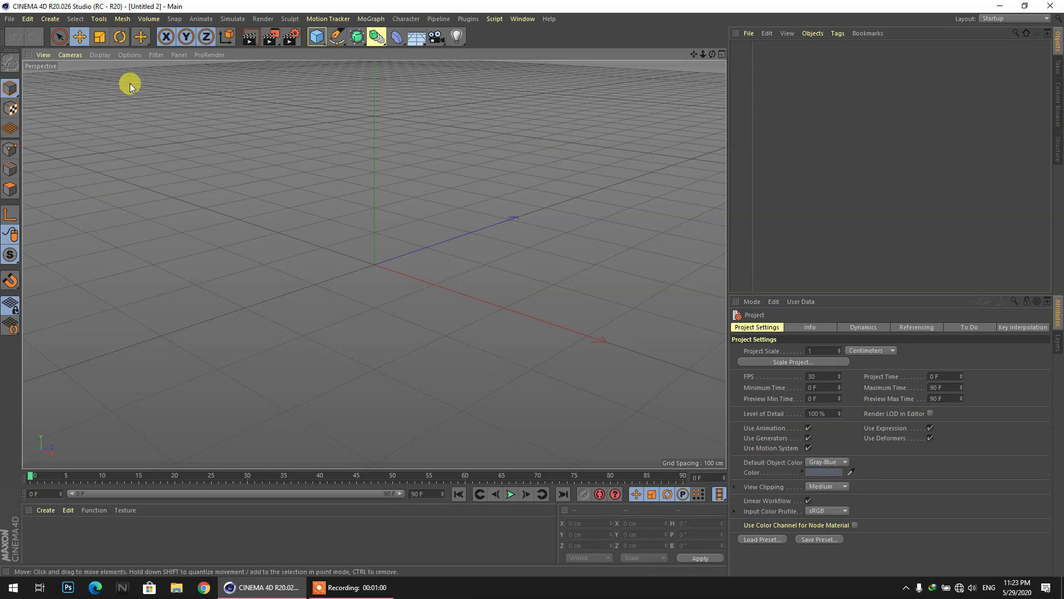
click(318, 37)
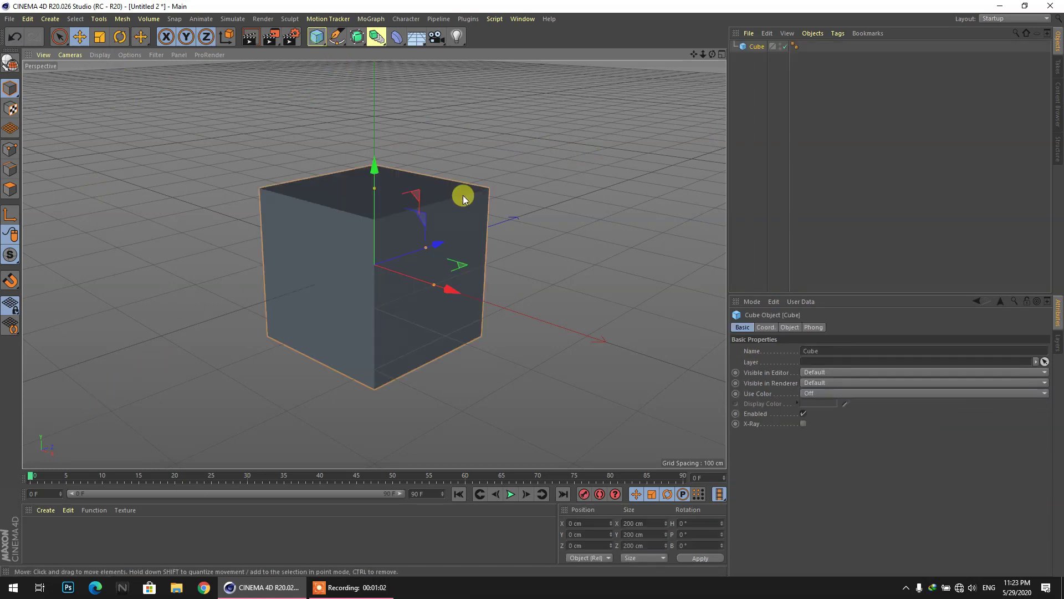
Duplicate the cube with the original disabled, and flatten the copy into a slab about 14.21 cm high.
drag(754, 46, 752, 60)
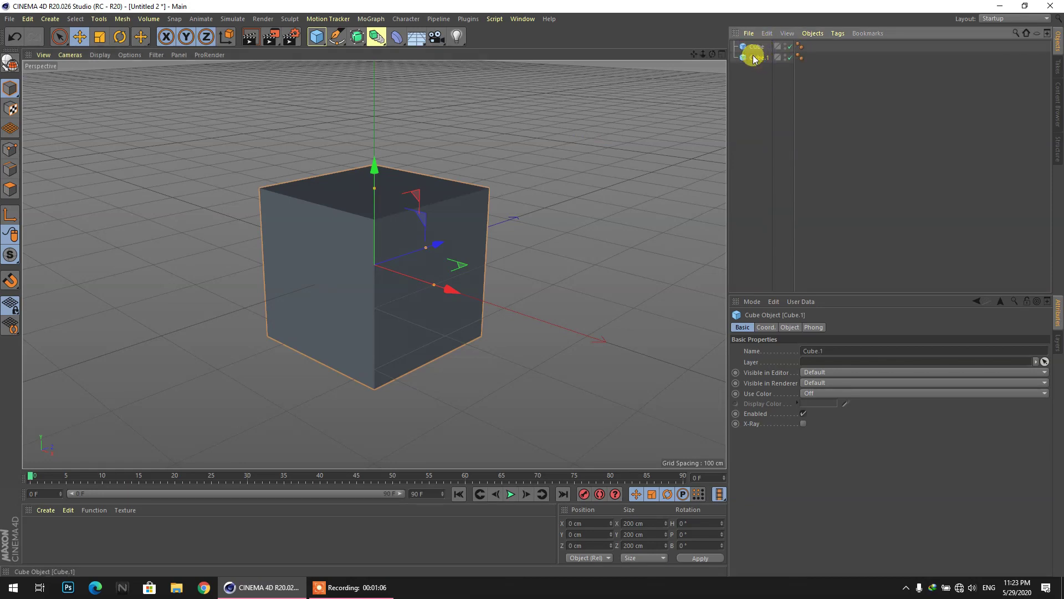
click(790, 47)
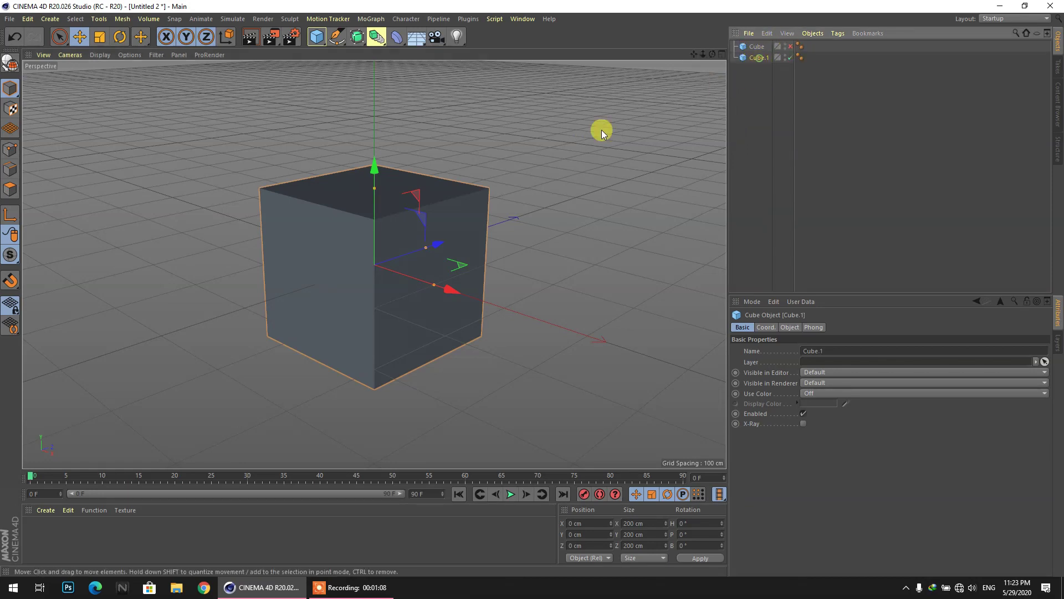
drag(374, 192, 381, 258)
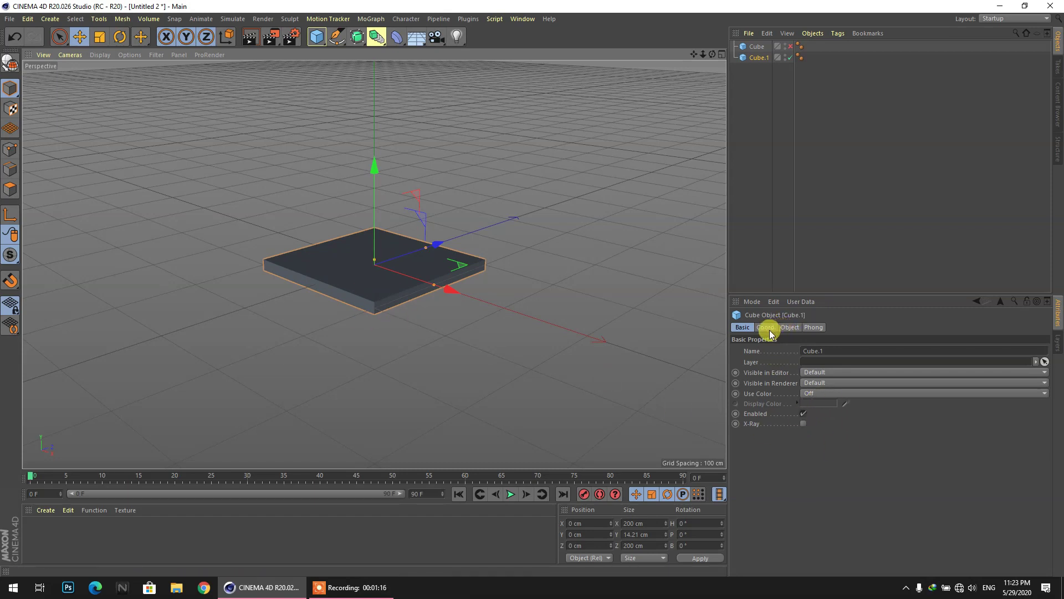
Fillet the slab's edges with a 1 cm radius and 6 fillet subdivisions.
click(791, 328)
click(801, 398)
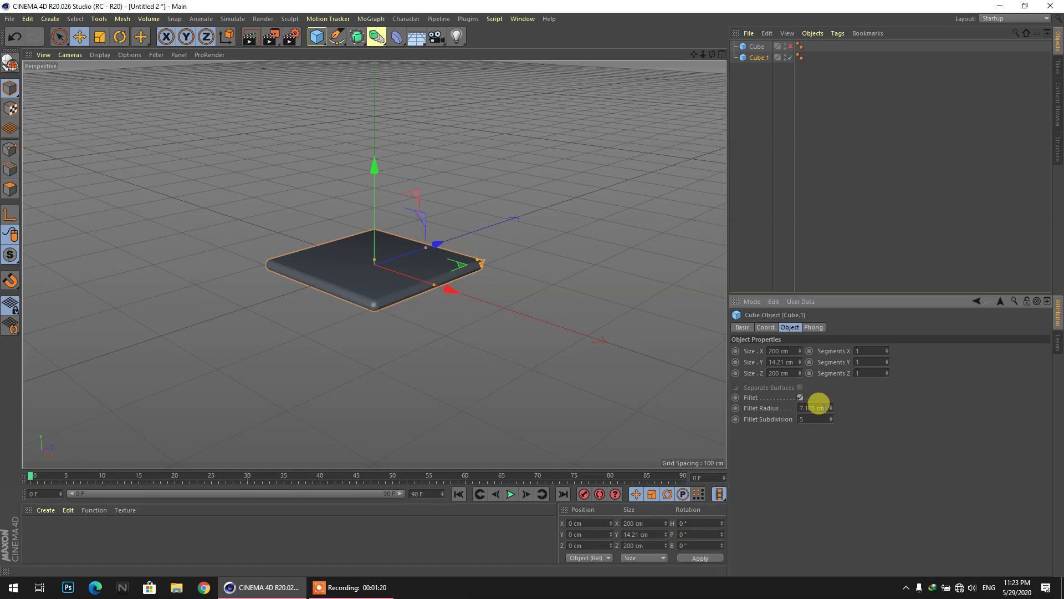
click(814, 408)
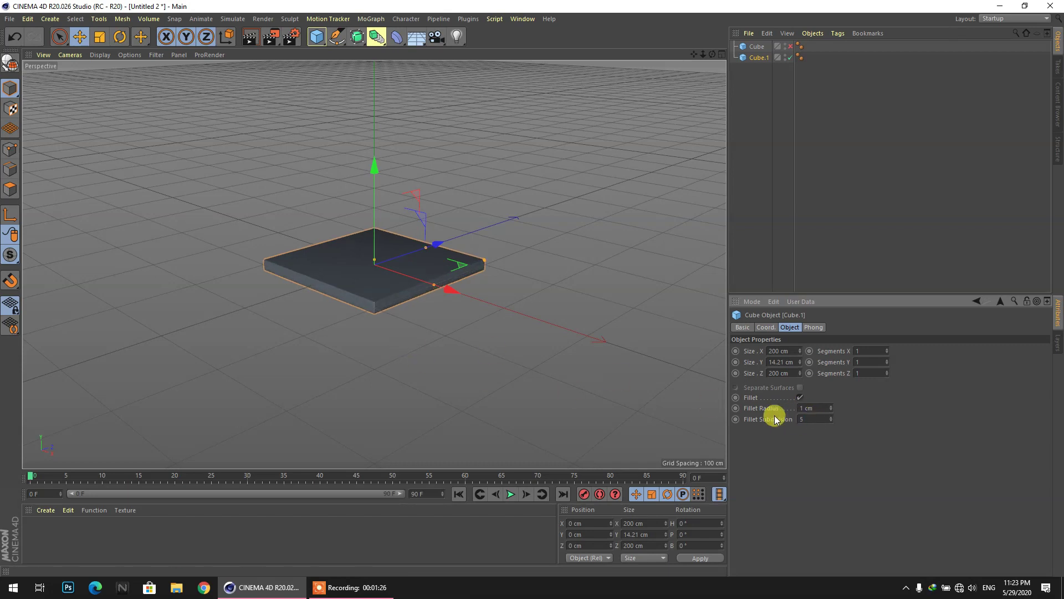
click(801, 408)
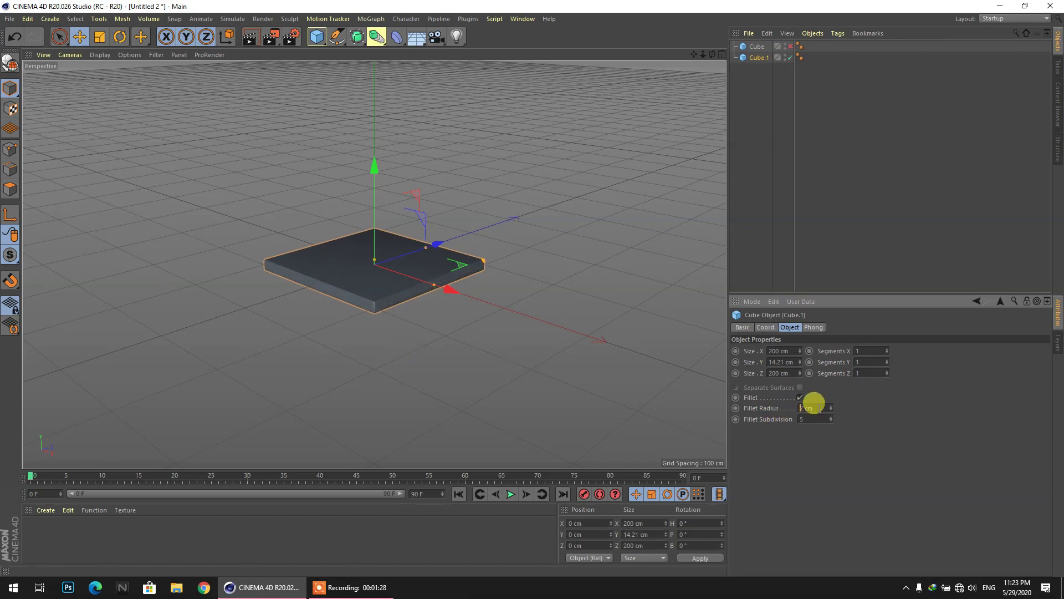
scroll(423, 304, up, 5)
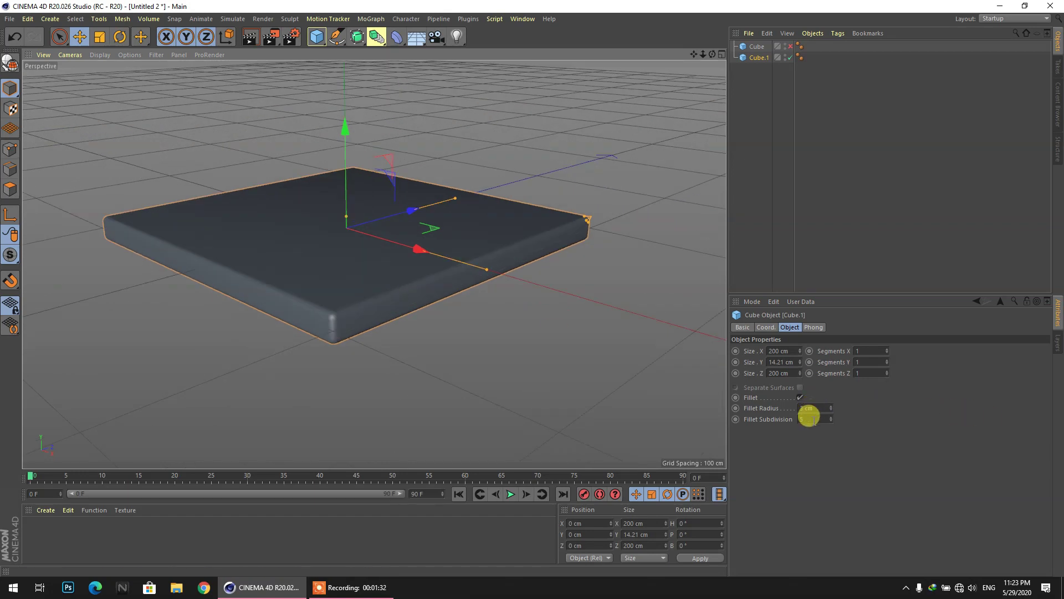
text(1)
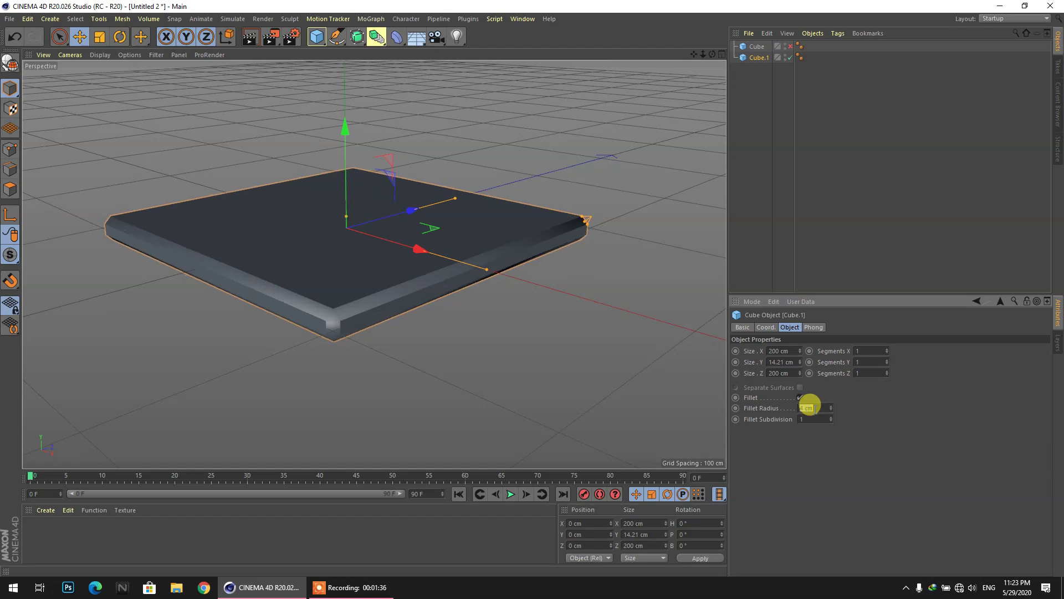
text(2)
key(Return)
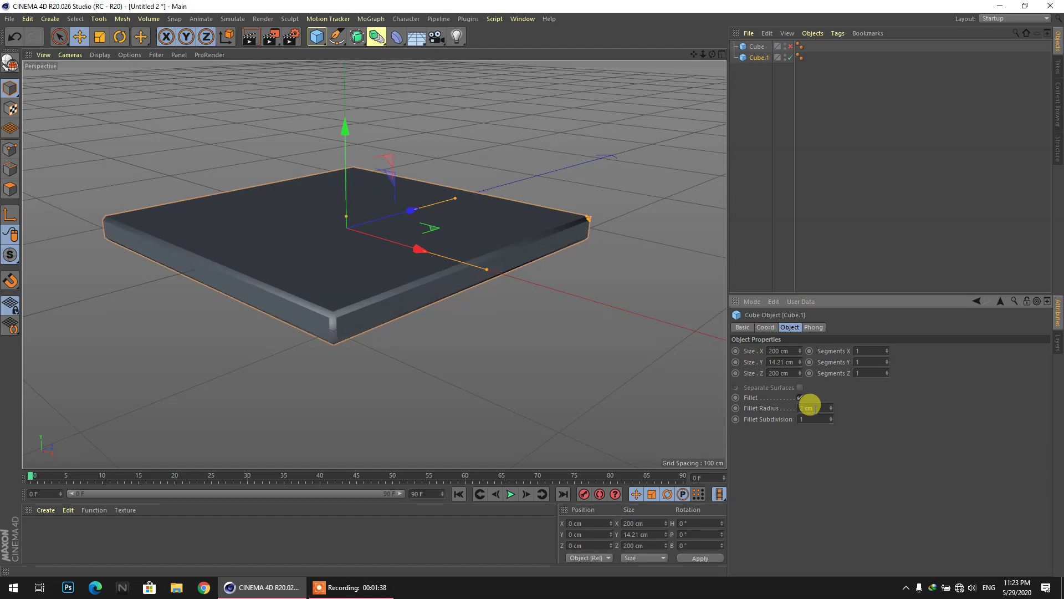
text(1)
key(Return)
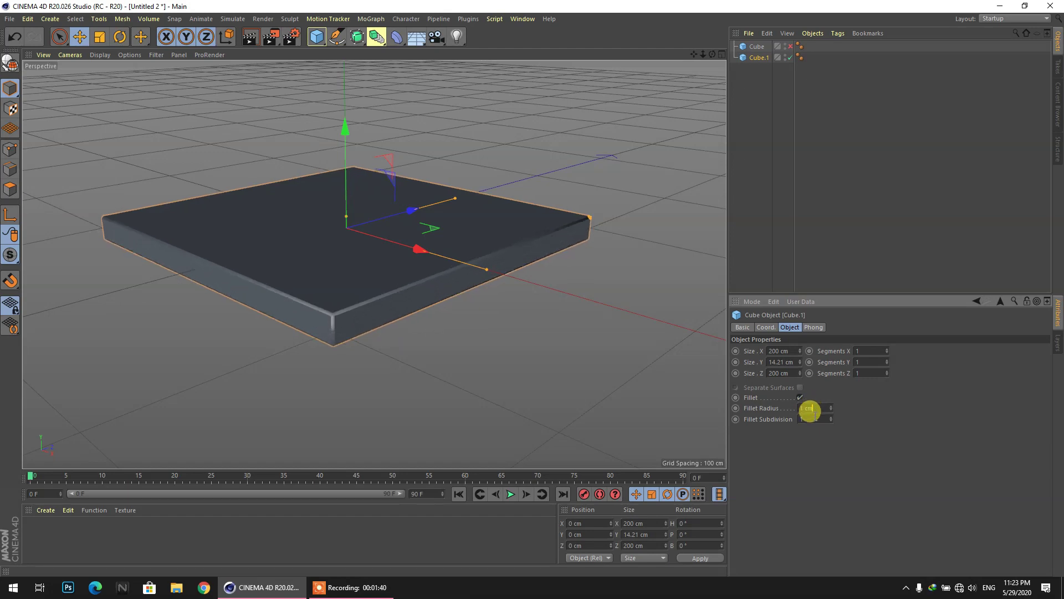
key(Tab)
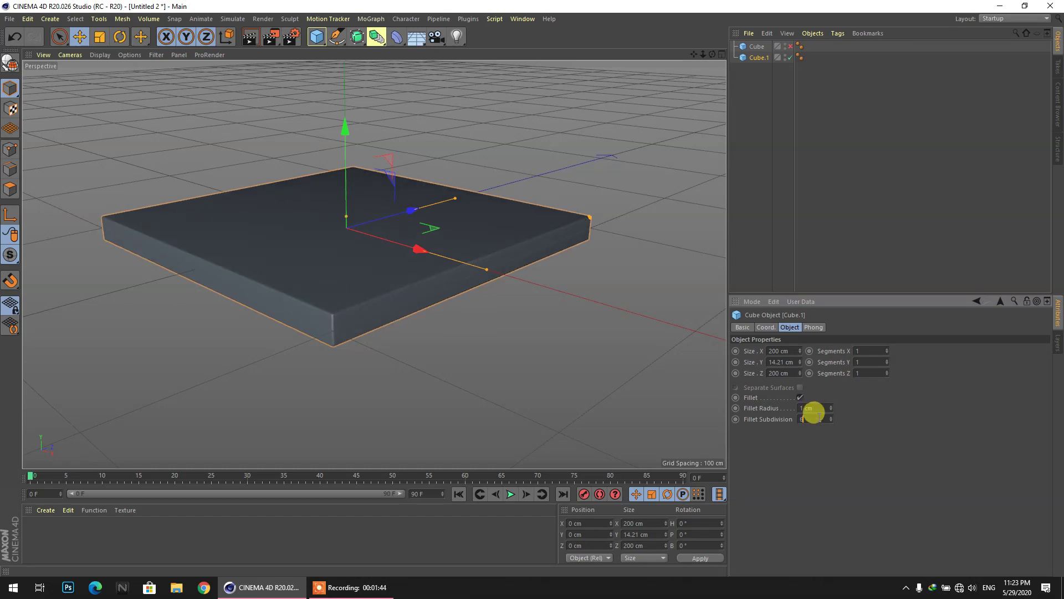
Set the perspective view's display mode to Gouraud Shading (Lines) so the slab's edges are drawn.
scroll(426, 360, down, 2)
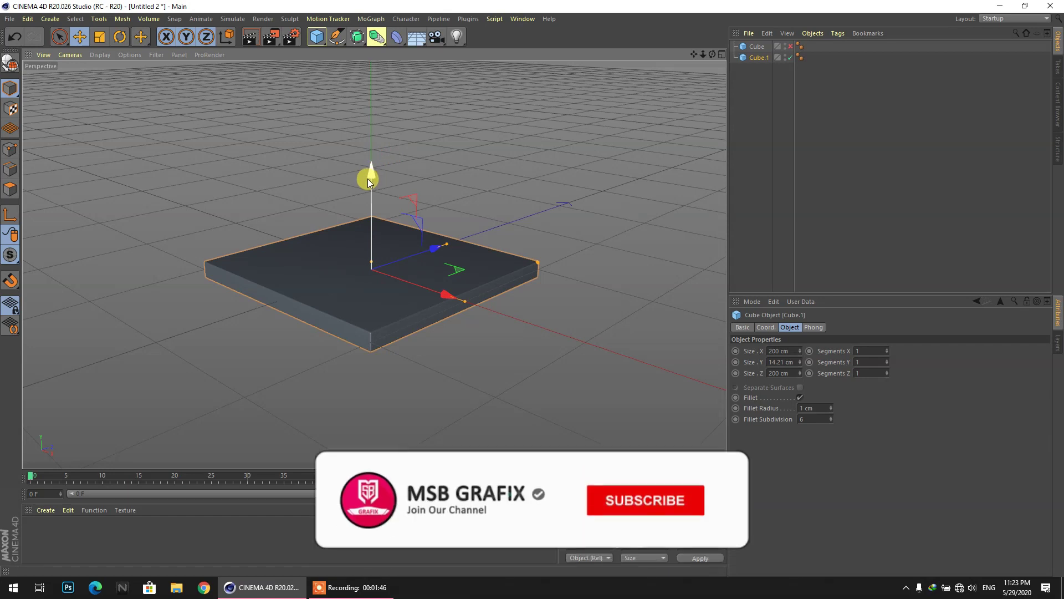
scroll(380, 255, up, 3)
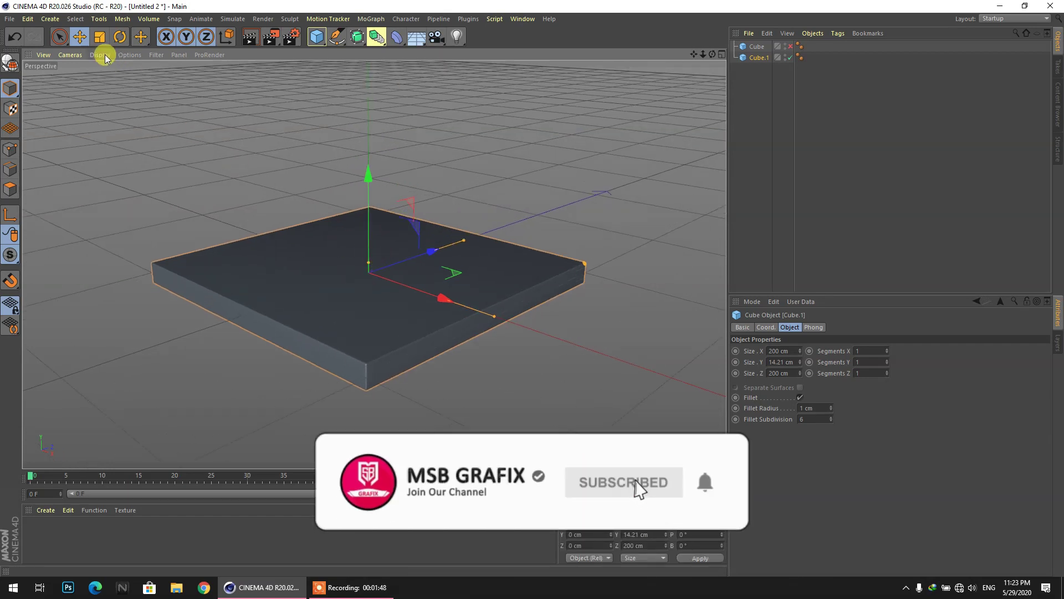
click(79, 55)
mouse_move(97, 52)
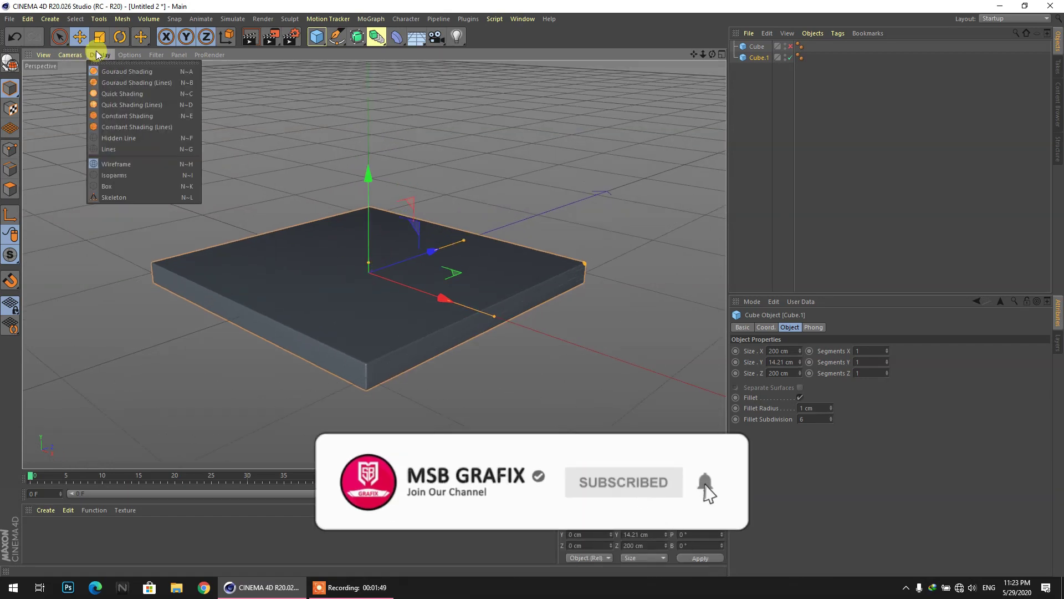
click(152, 82)
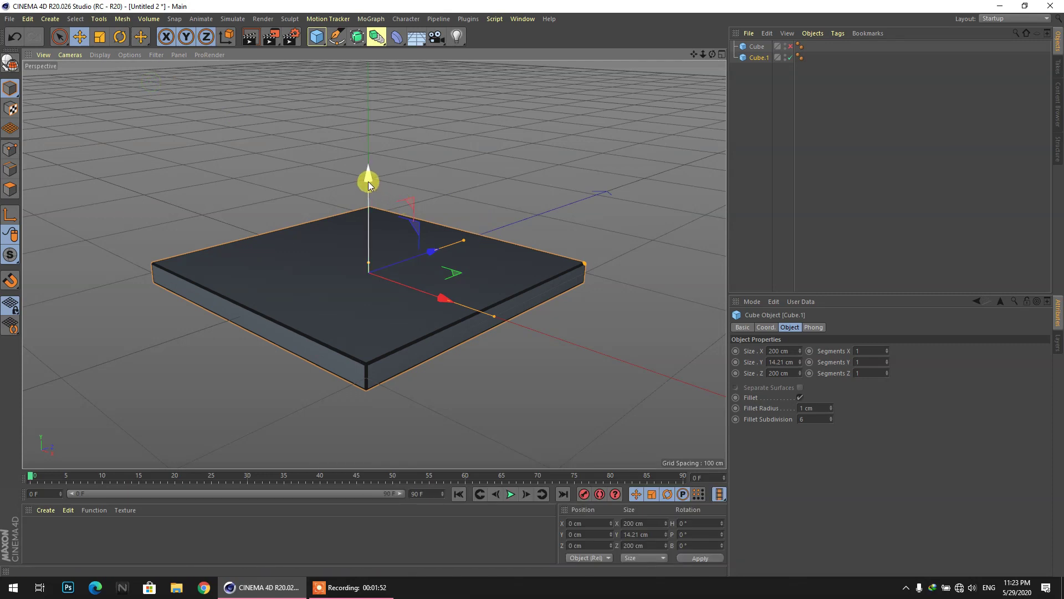
ctrl+drag(368, 178, 371, 111)
ctrl+drag(371, 111, 373, 89)
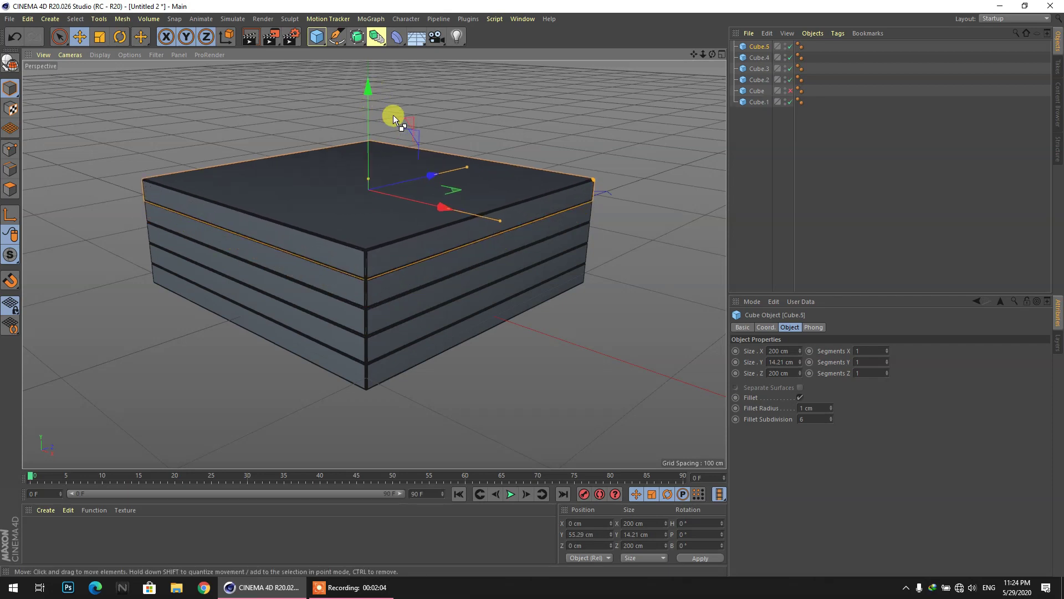
key(ctrl+z)
key(ctrl+z)
key(ctrl+z)
key(ctrl+z)
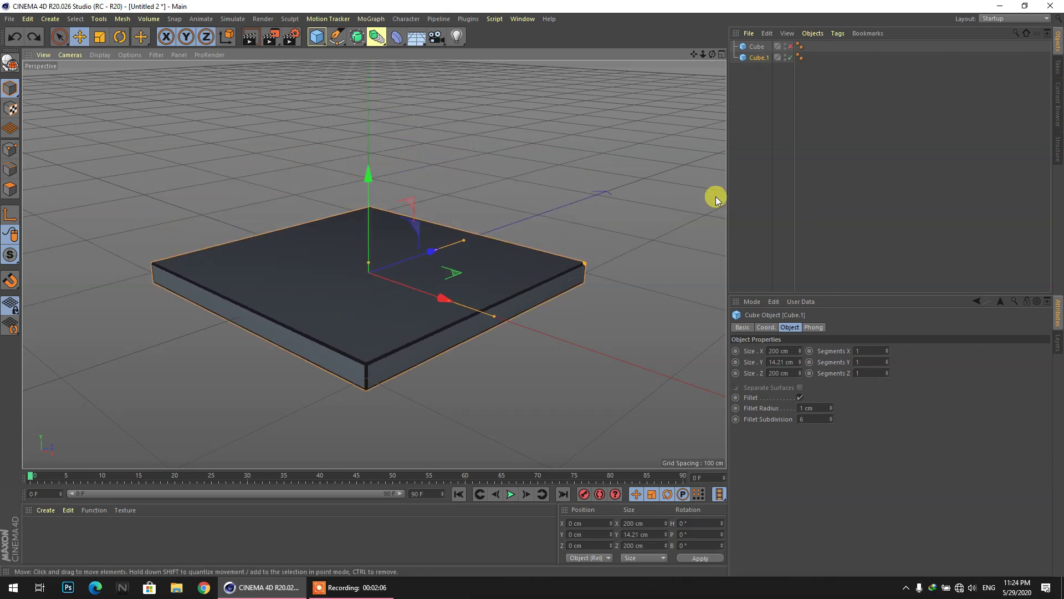
Add a MoGraph Cloner and make the flattened slab, Cube.1, its child.
click(374, 20)
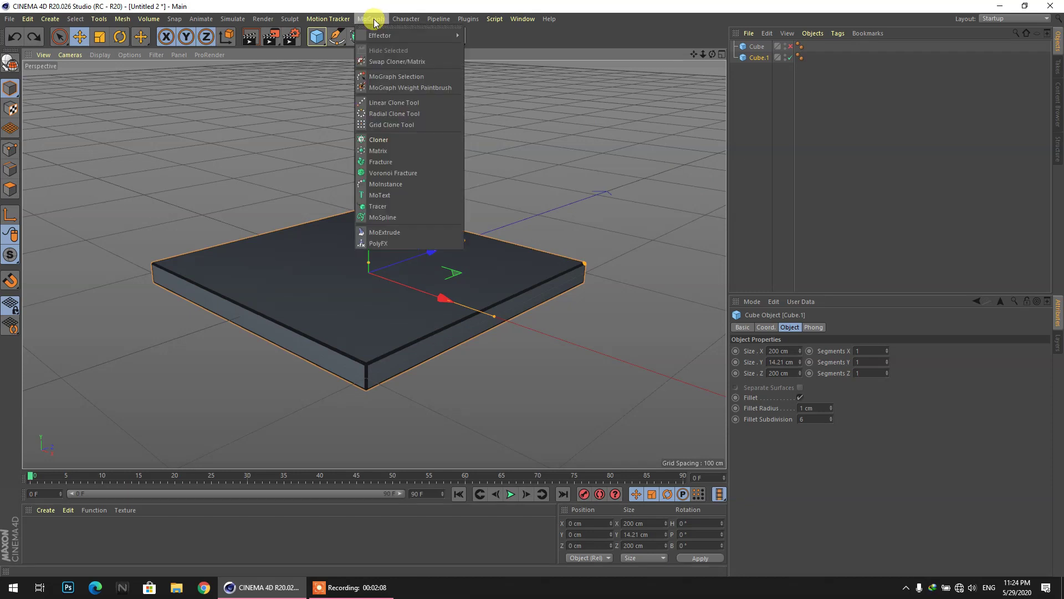
click(379, 140)
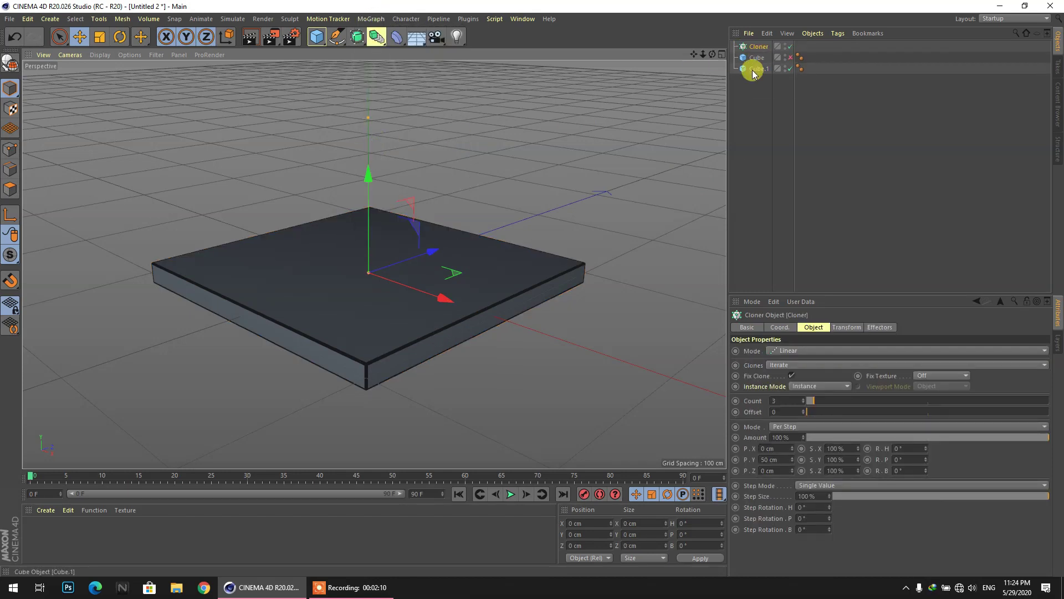
drag(754, 74, 756, 51)
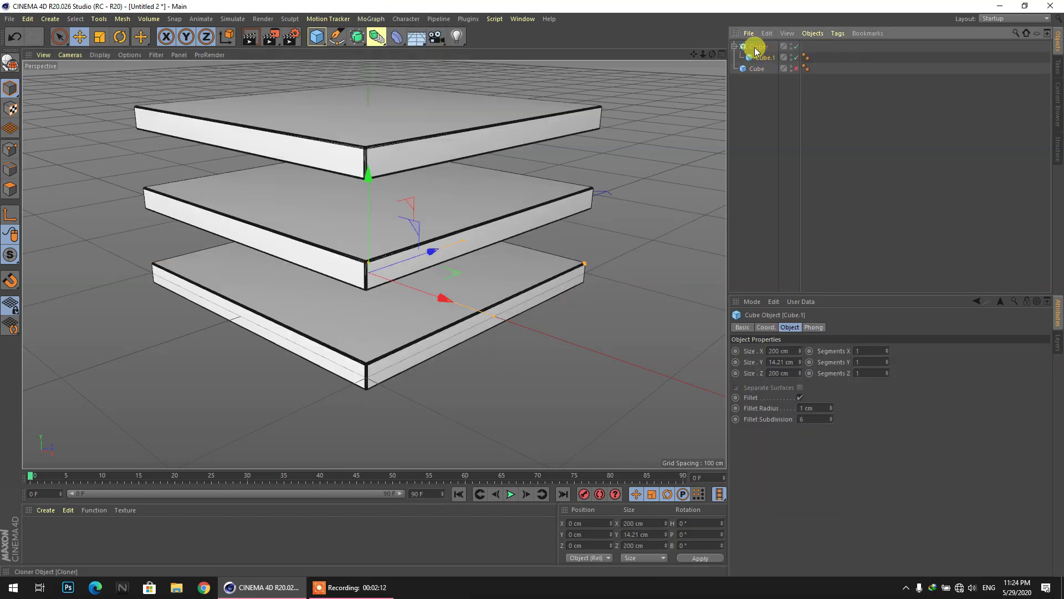
scroll(285, 344, down, 5)
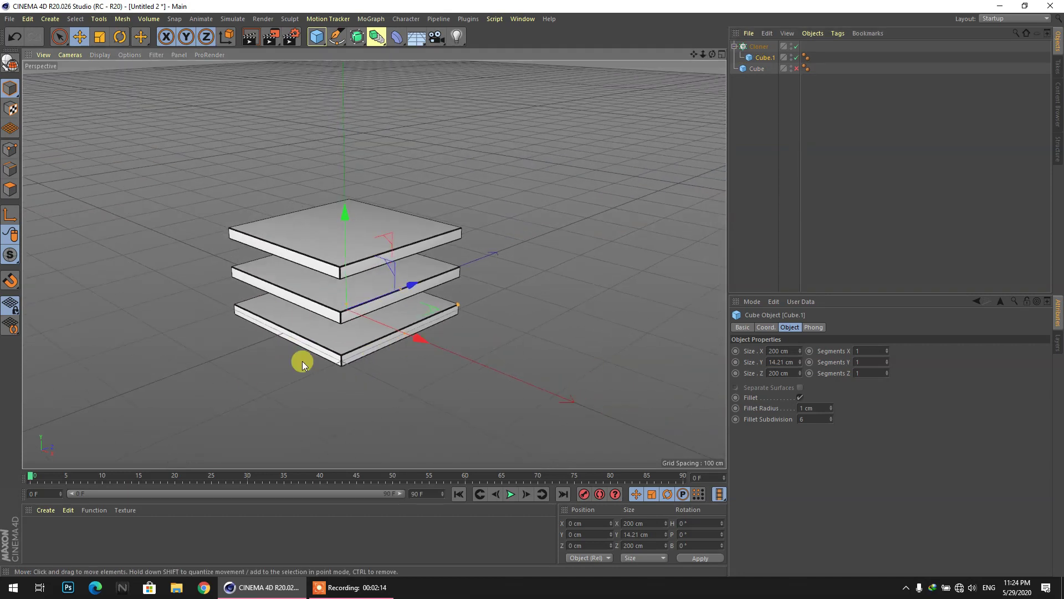
scroll(287, 361, up, 5)
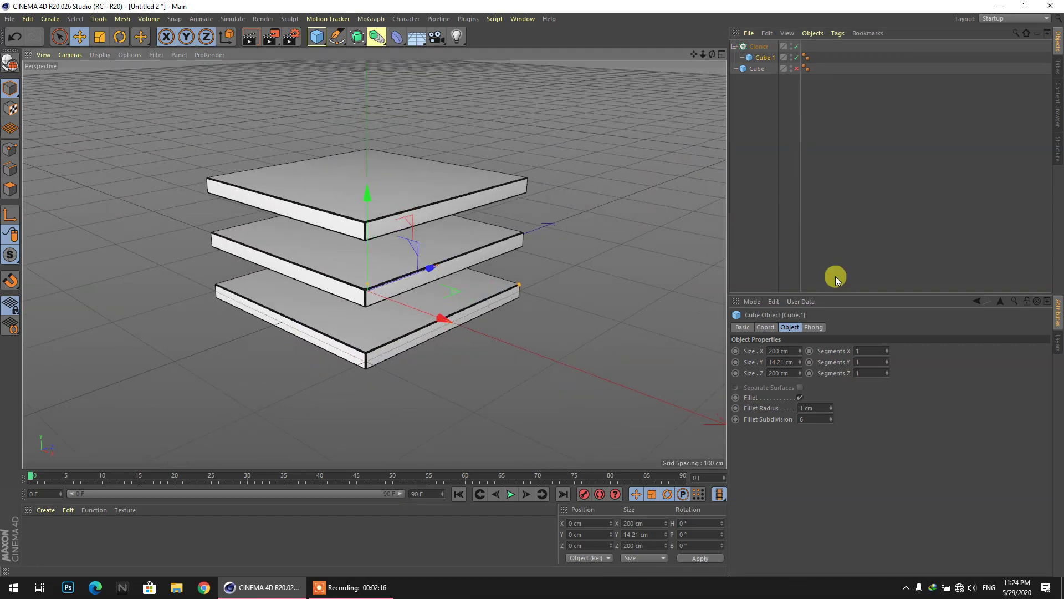
Set the Cloner to 9 clones and space them about 12.26 cm apart vertically so the slabs stack tightly.
click(756, 48)
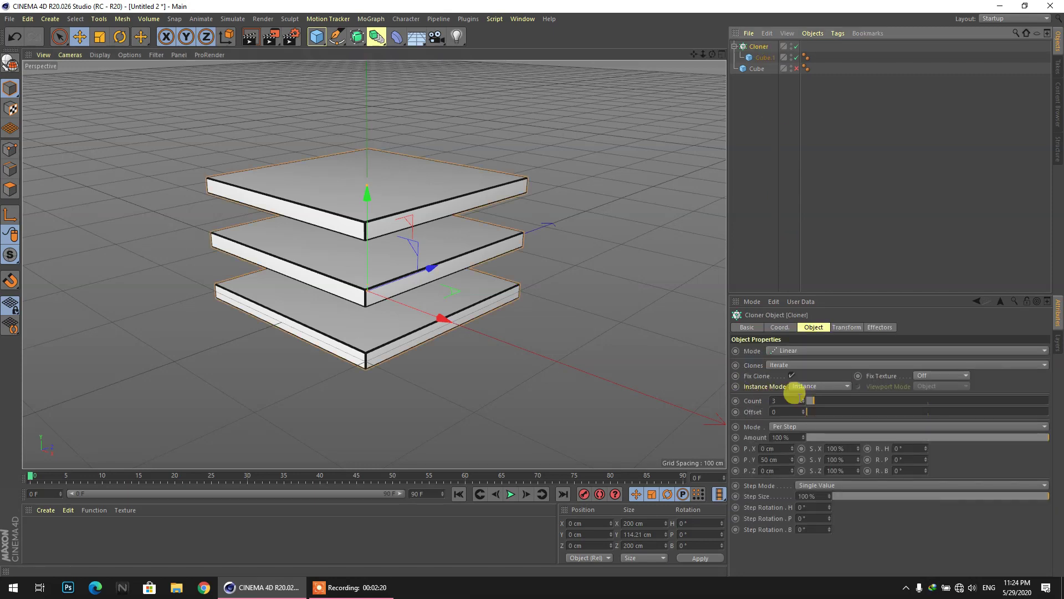
drag(777, 398, 826, 403)
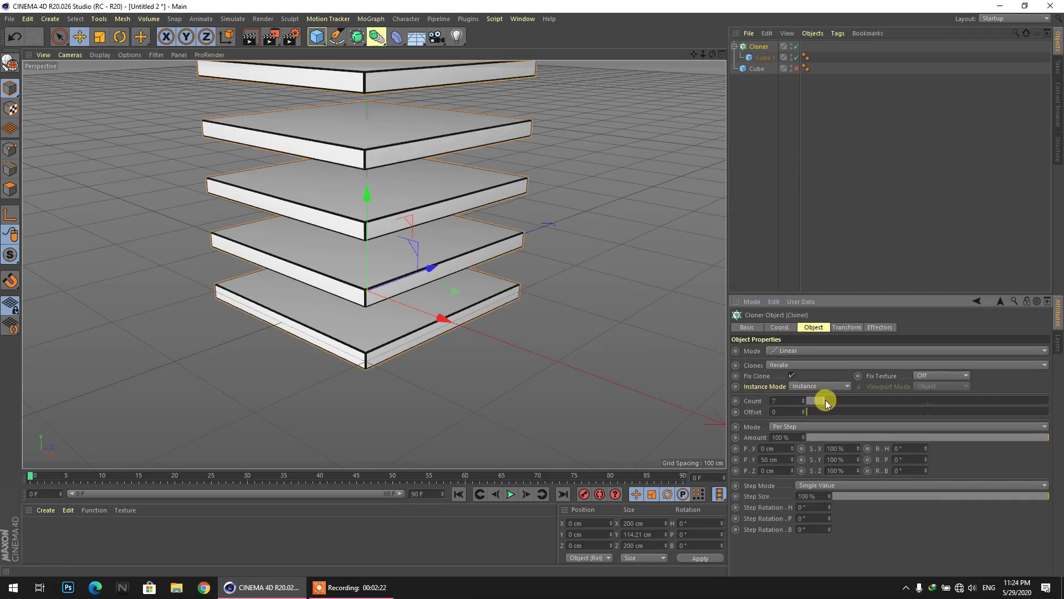
double_click(774, 459)
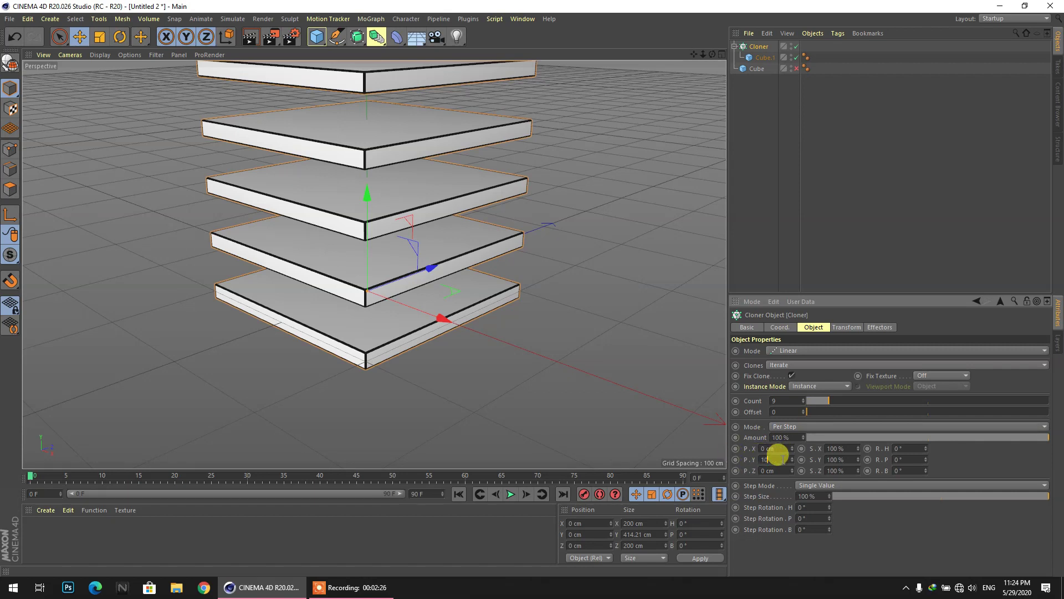
click(776, 448)
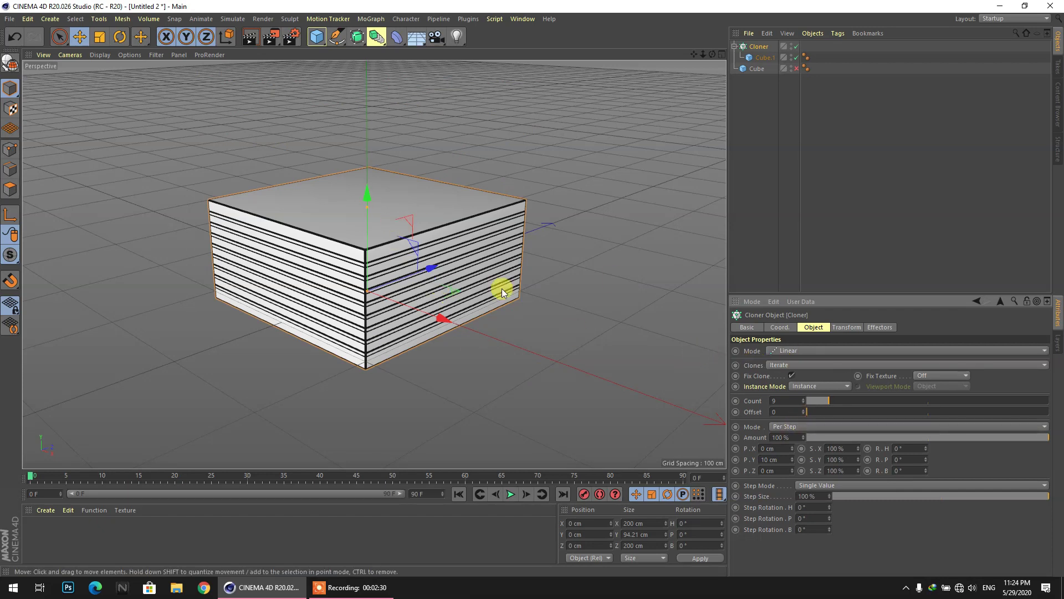
drag(368, 209, 371, 189)
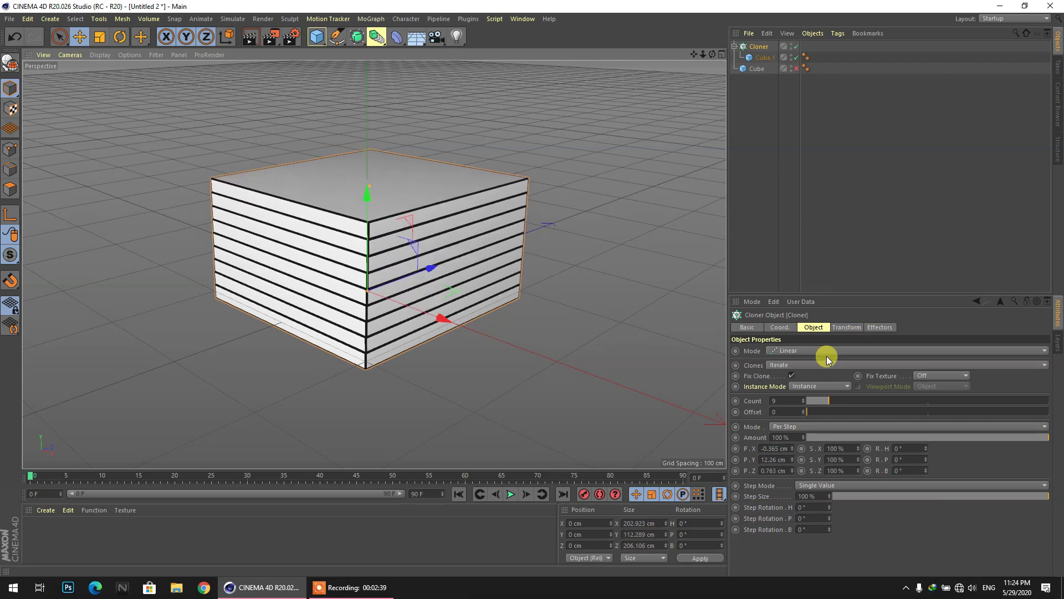
Re-enable the original cube and lower the Cloner to the cube's base, at a Y position of about -92.23 cm.
click(796, 69)
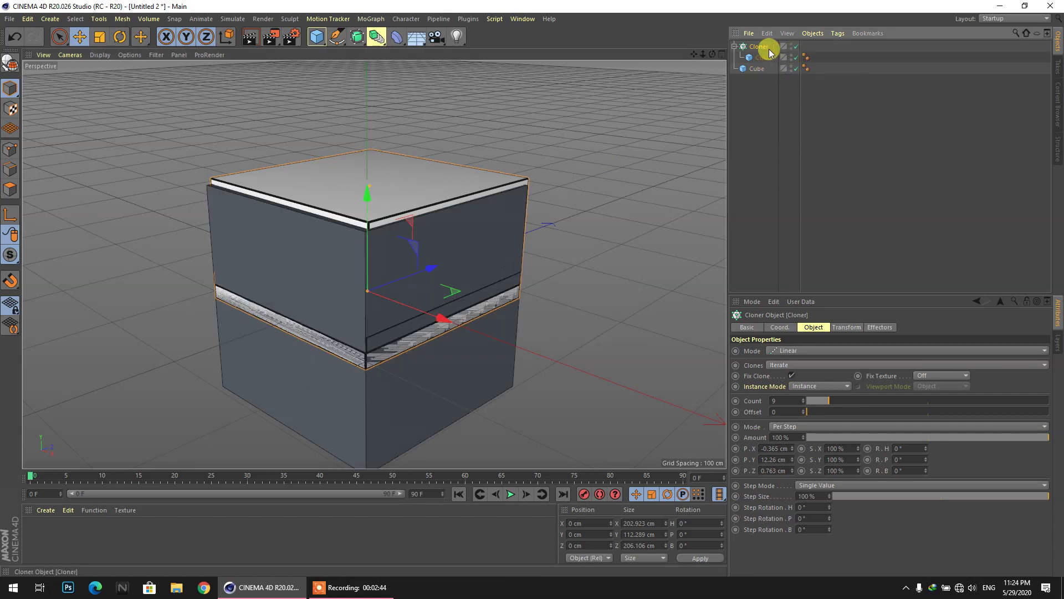
mouse_move(369, 197)
mouse_down()
mouse_move(355, 286)
mouse_move(370, 285)
mouse_up()
click(12, 281)
alt+drag(344, 200, 368, 312)
scroll(369, 312, up, 2)
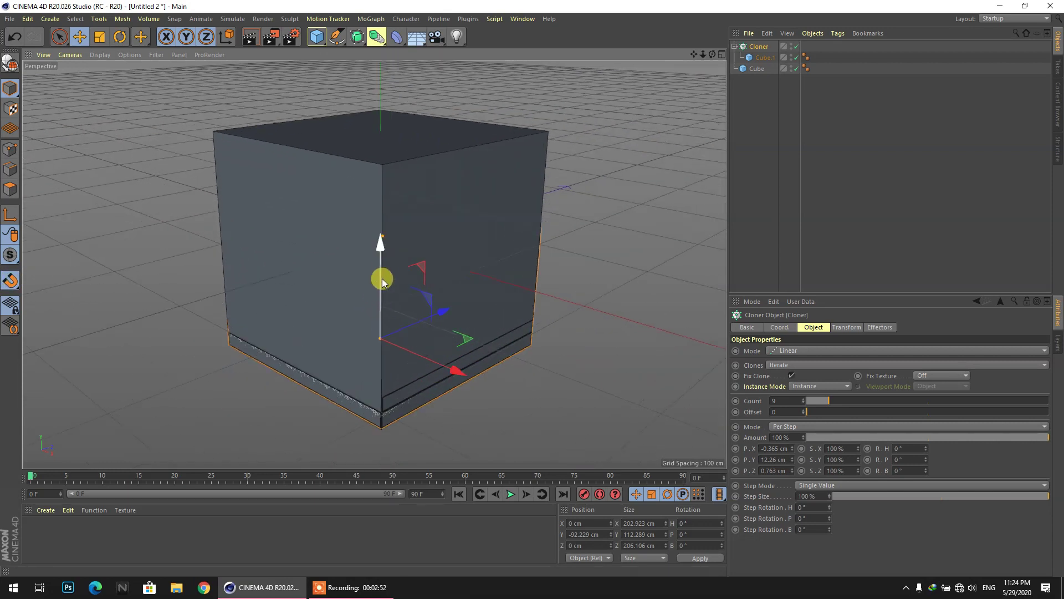
Lower the Cloner to a Y position of about -94.44 cm and raise its clone count to 16.
mouse_move(381, 249)
mouse_down()
mouse_move(380, 233)
mouse_move(380, 245)
mouse_up()
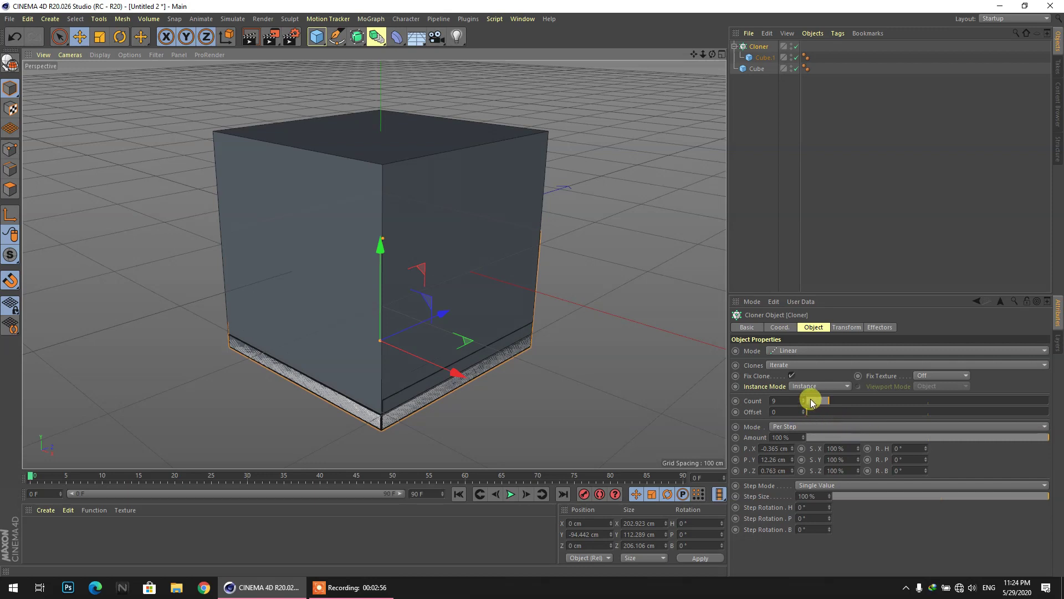
click(830, 398)
drag(847, 400, 852, 400)
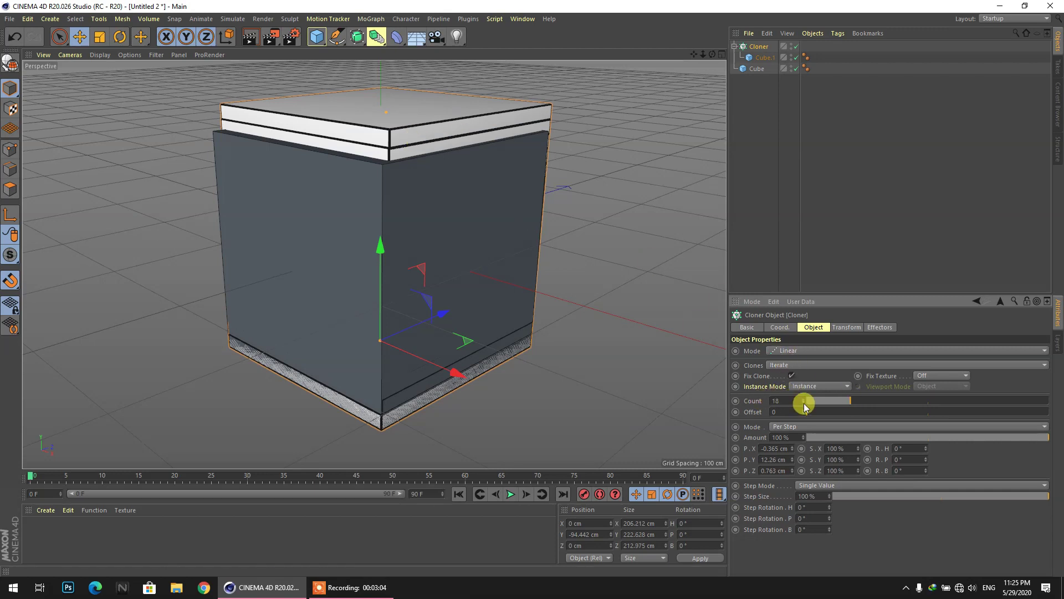
scroll(793, 400, down, 1)
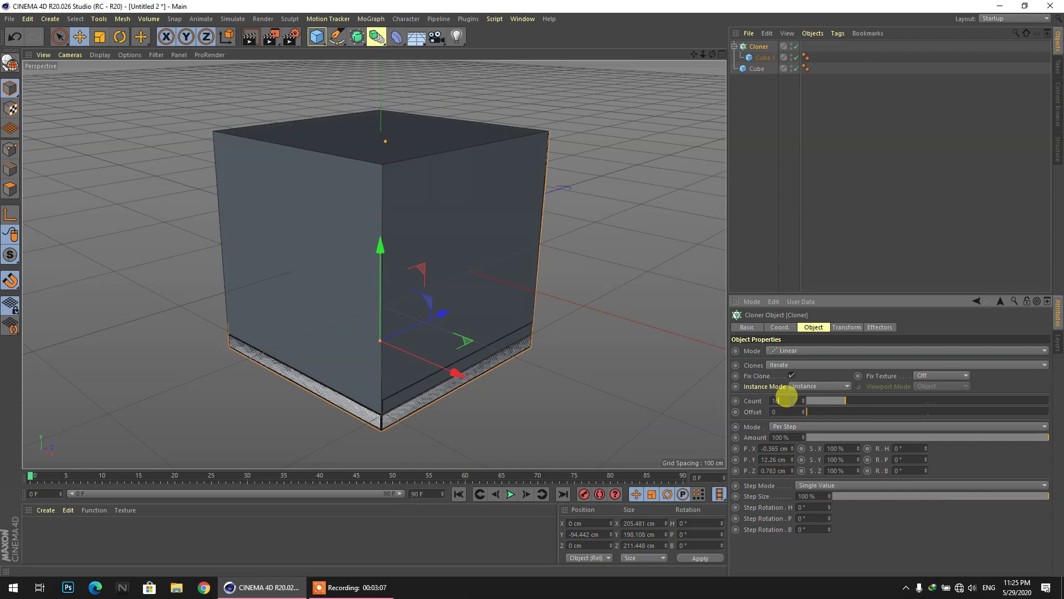
Disable the original cube and set the perspective view's display mode to Gouraud Shading without lines.
click(797, 68)
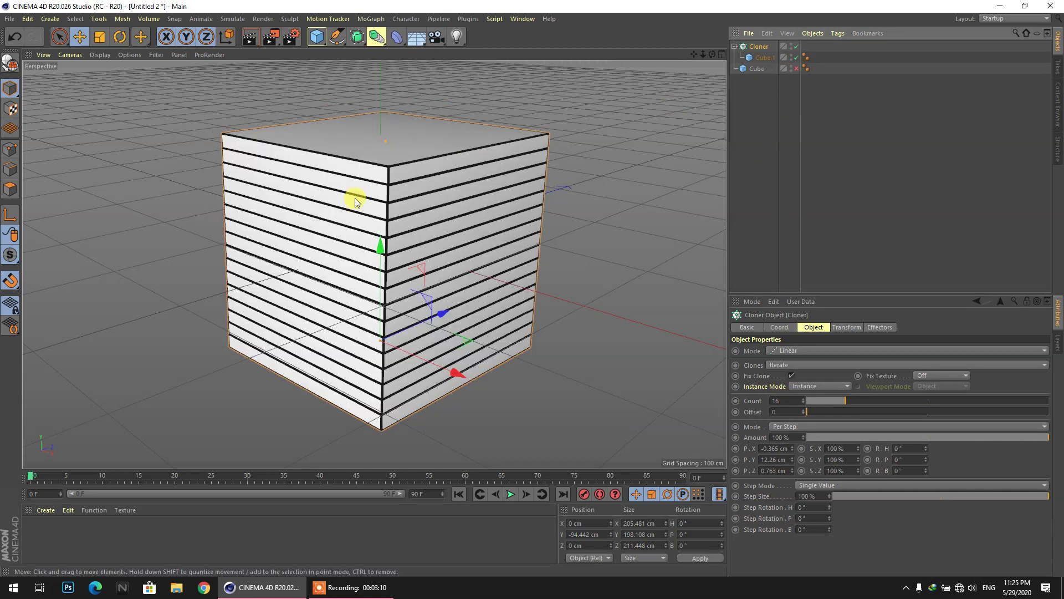
drag(704, 54, 689, 83)
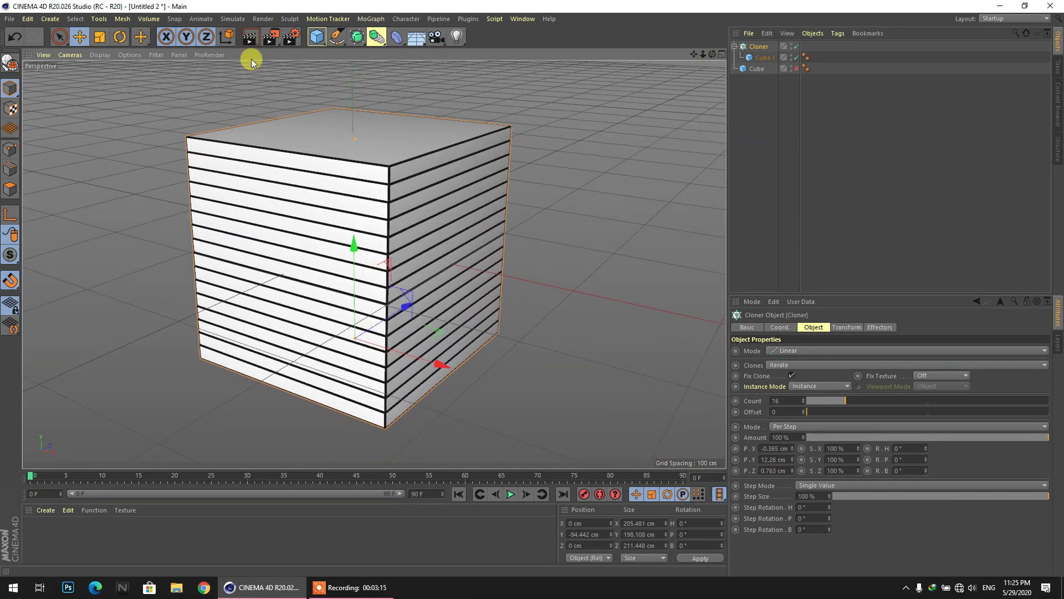
click(96, 55)
click(110, 69)
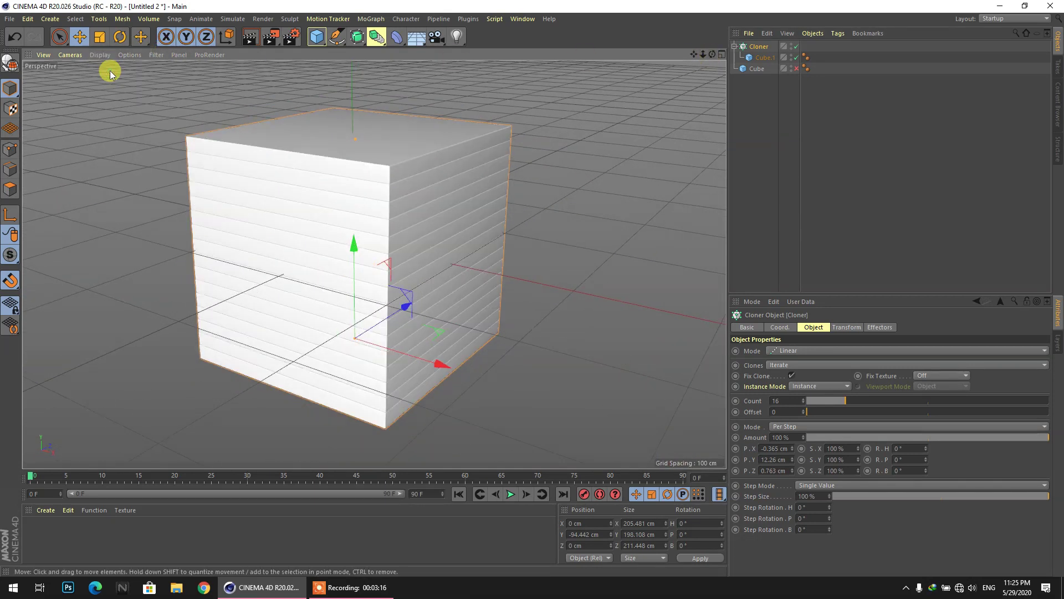
scroll(342, 190, up, 3)
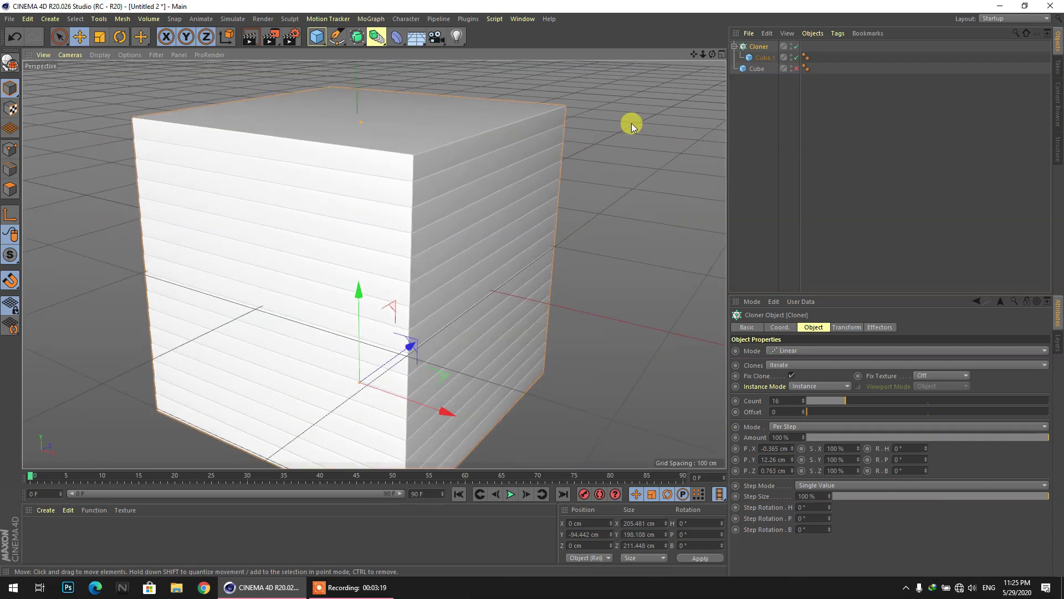
Turn off the Fillet option of the cloned slab, Cube.1, to give the slabs sharp edges.
click(764, 57)
click(800, 397)
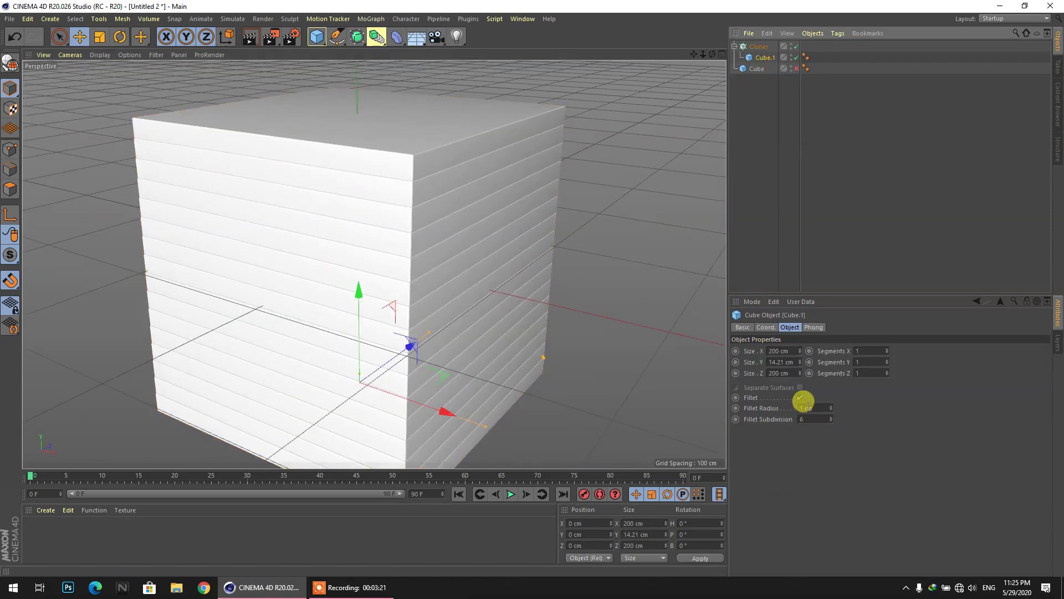
click(800, 397)
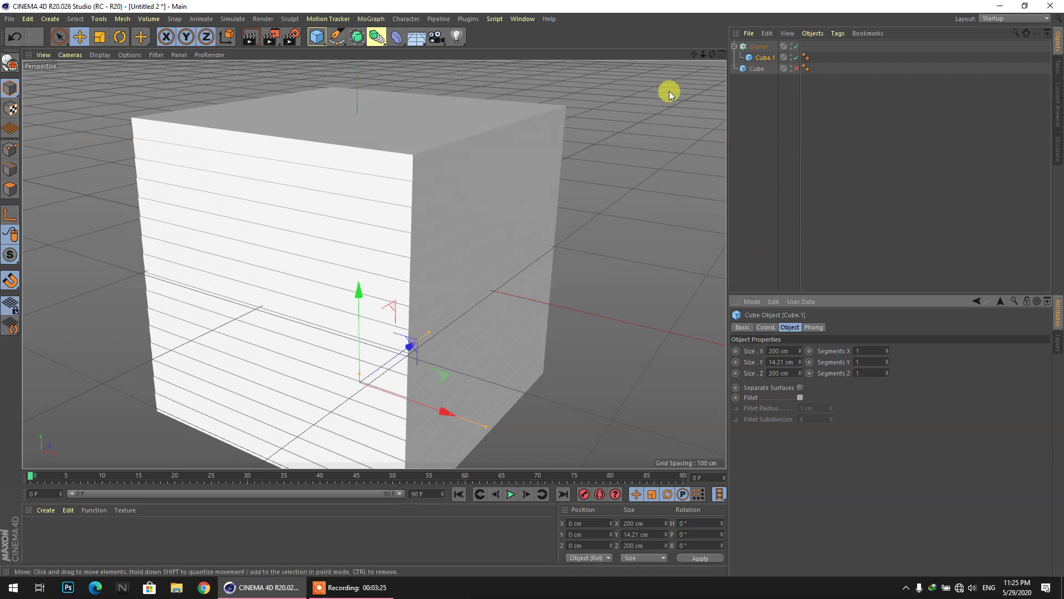
drag(710, 56, 685, 65)
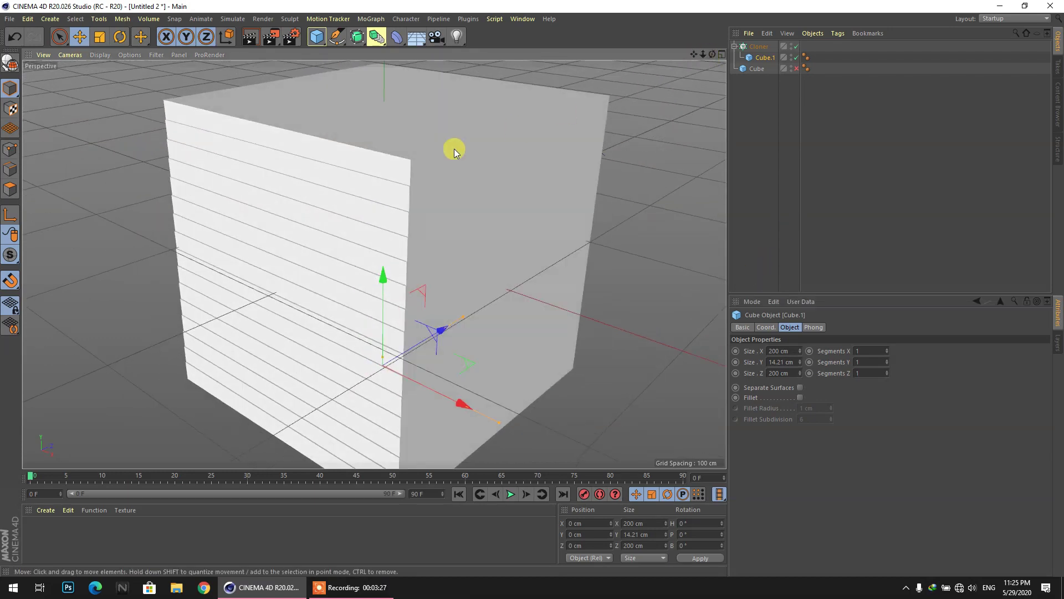
alt+drag(516, 129, 440, 155)
drag(712, 55, 629, 26)
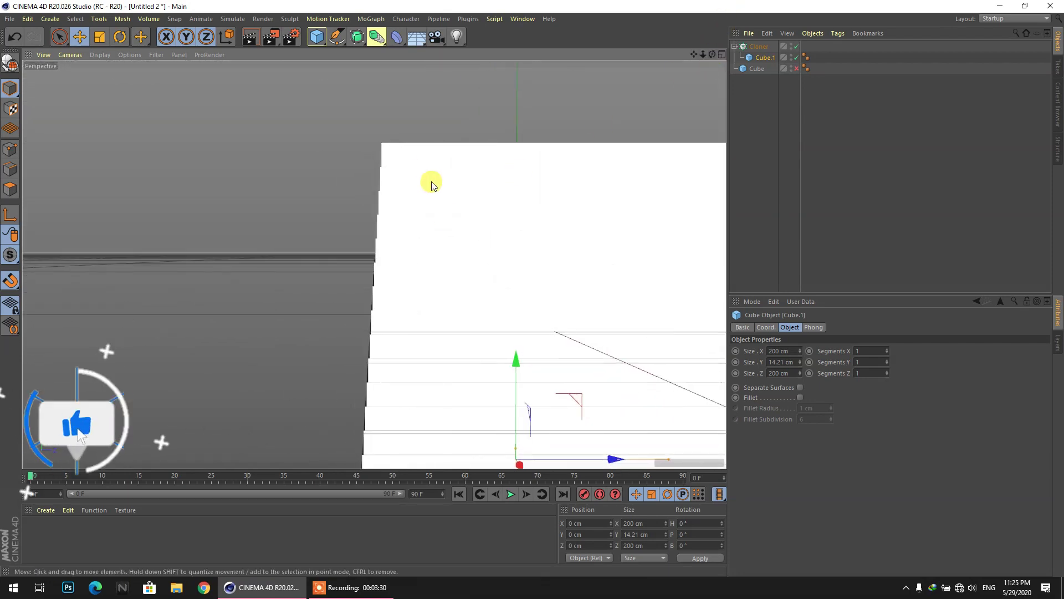
scroll(373, 323, down, 5)
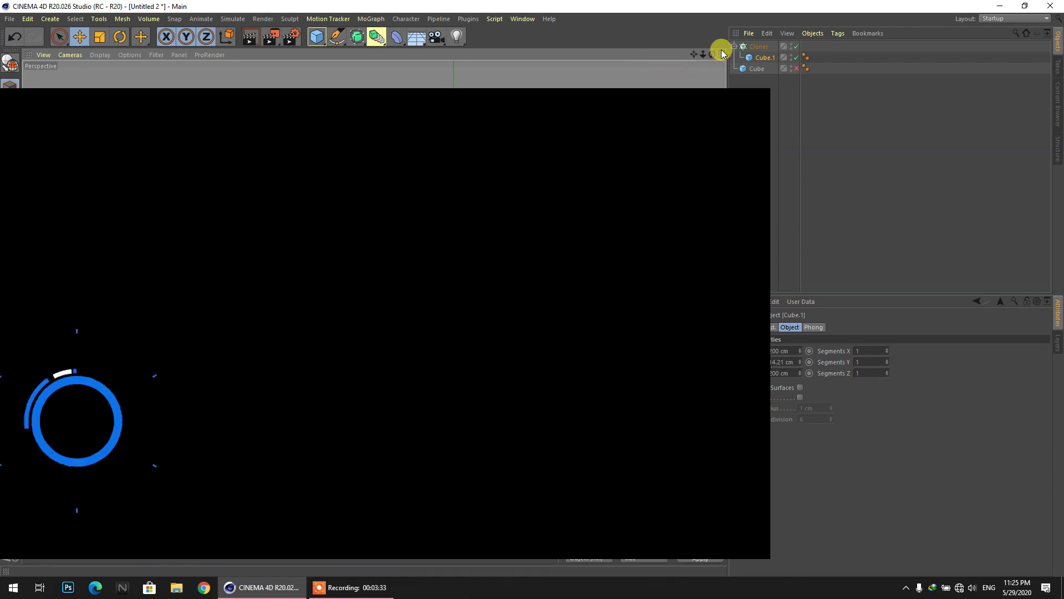
drag(715, 53, 759, 116)
scroll(437, 318, up, 4)
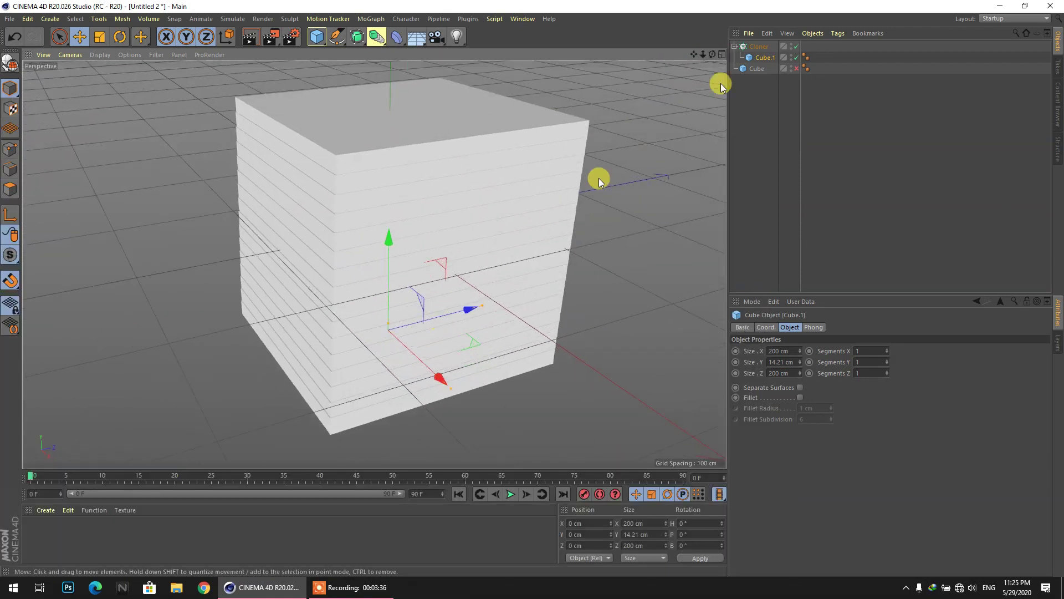
Set the Cloner's per-step X and Z position offsets to 0 cm so the slabs stack straight.
click(761, 46)
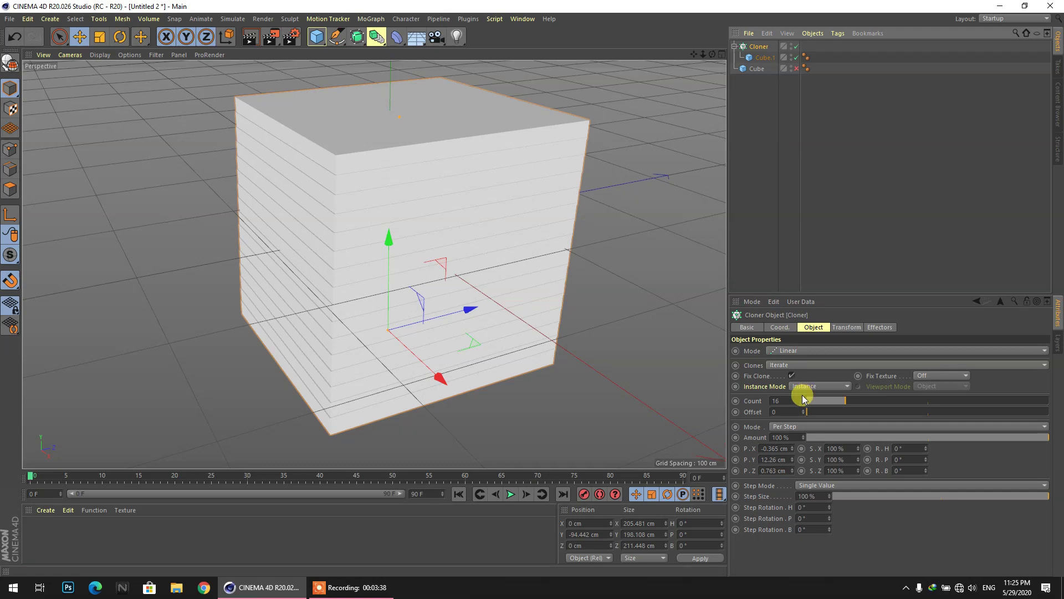
double_click(769, 448)
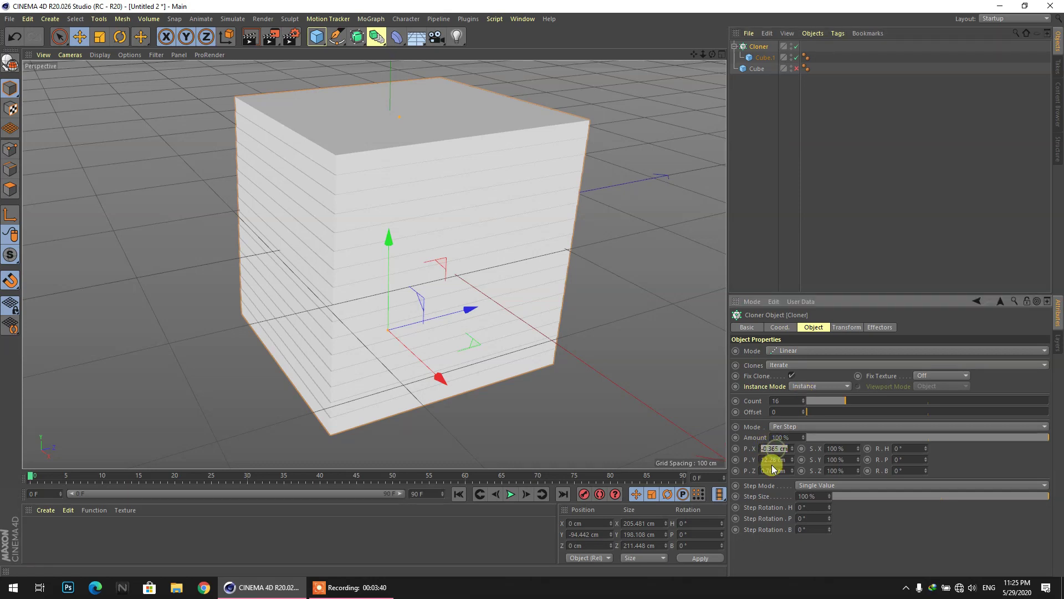
double_click(765, 469)
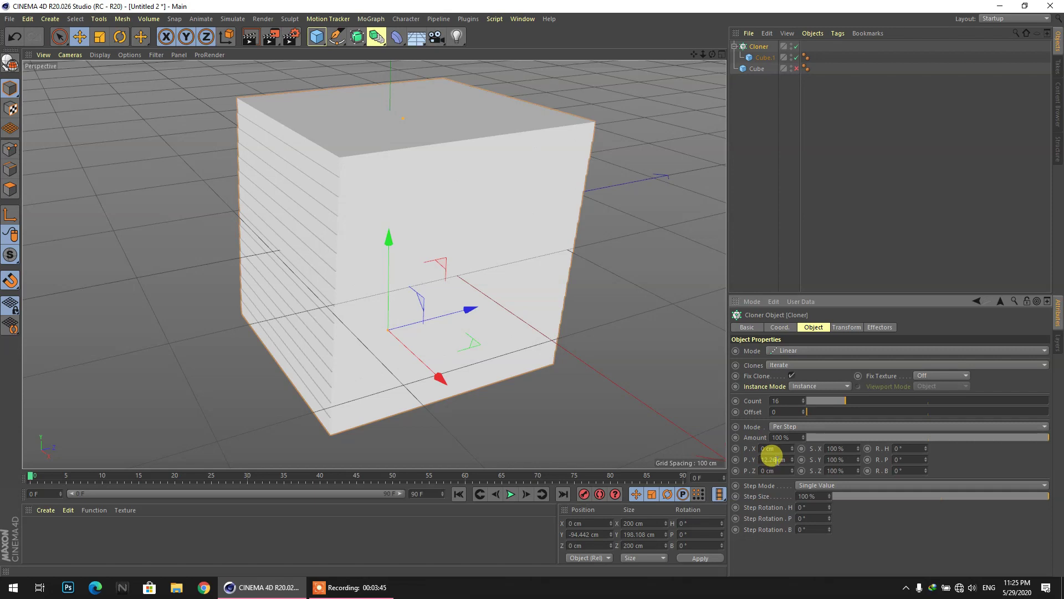
key(Return)
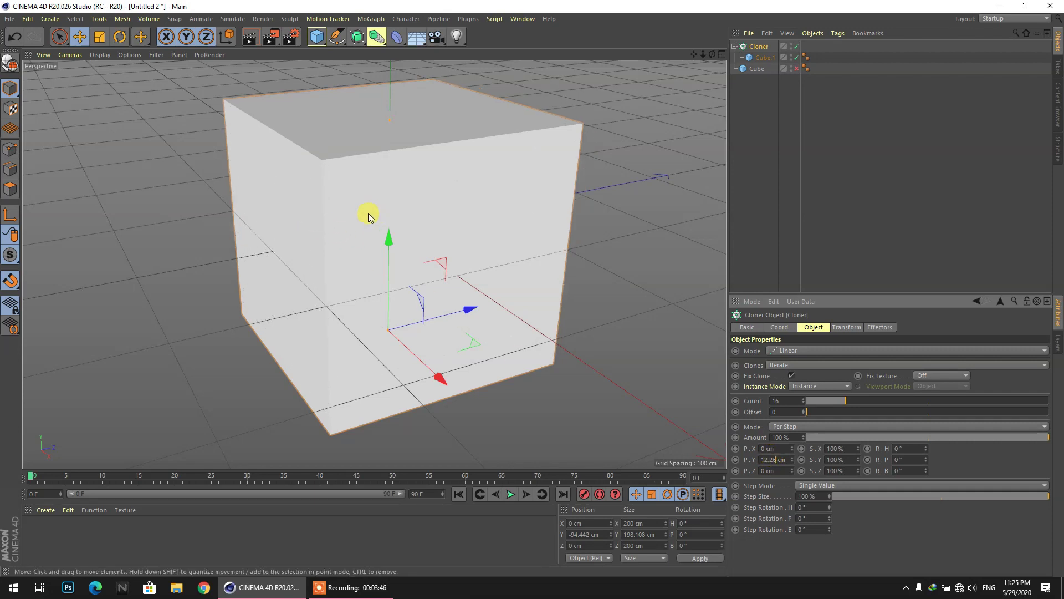
Show edge lines with Gouraud Shading (Lines) and raise the Cloner's per-step Y offset to 14.26 cm to remove the slab overlaps.
click(100, 54)
click(101, 83)
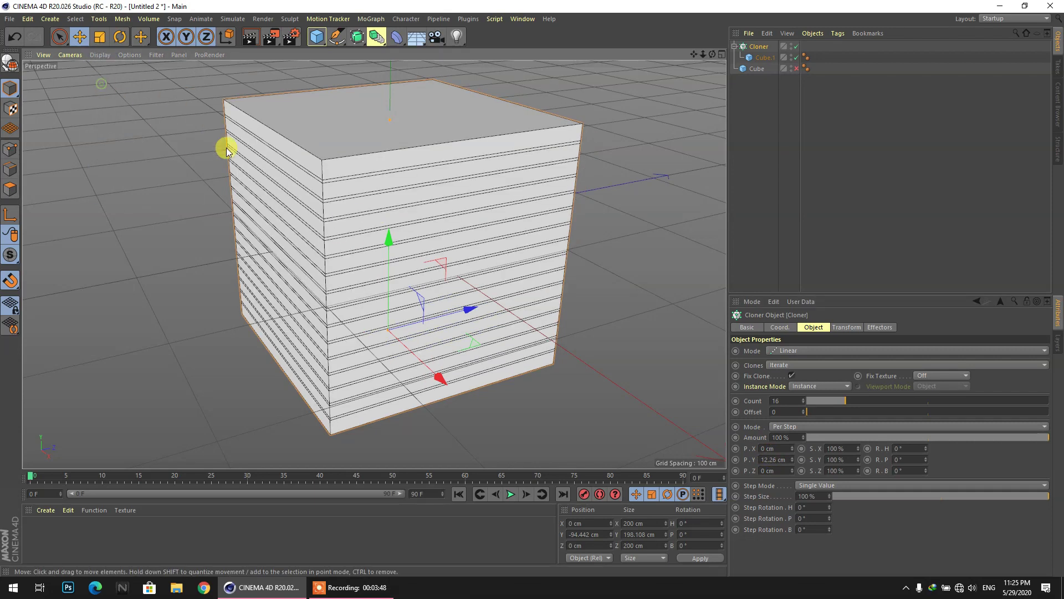
scroll(364, 176, up, 6)
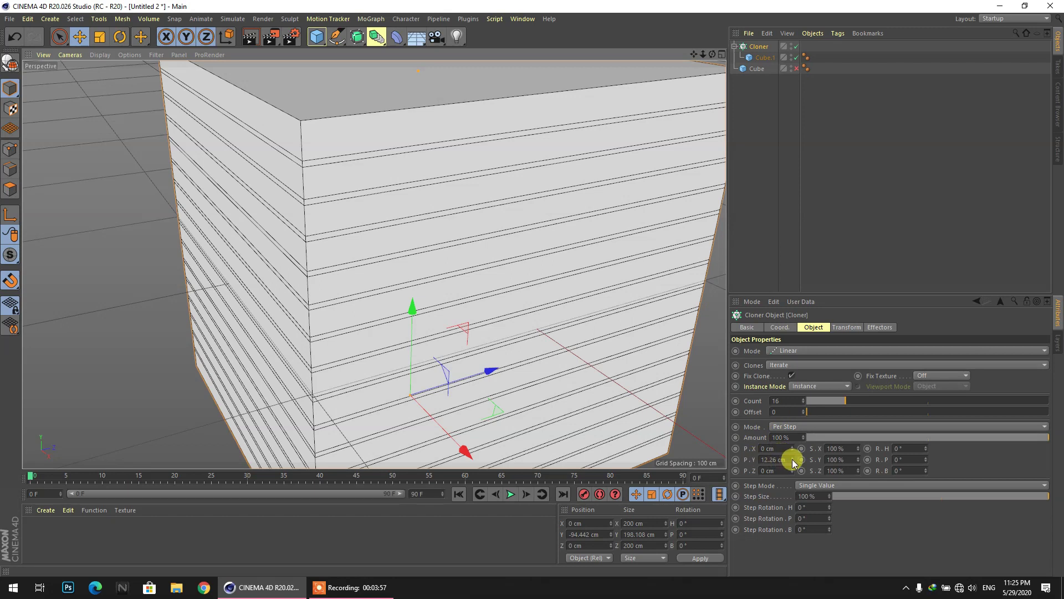
click(792, 459)
click(793, 459)
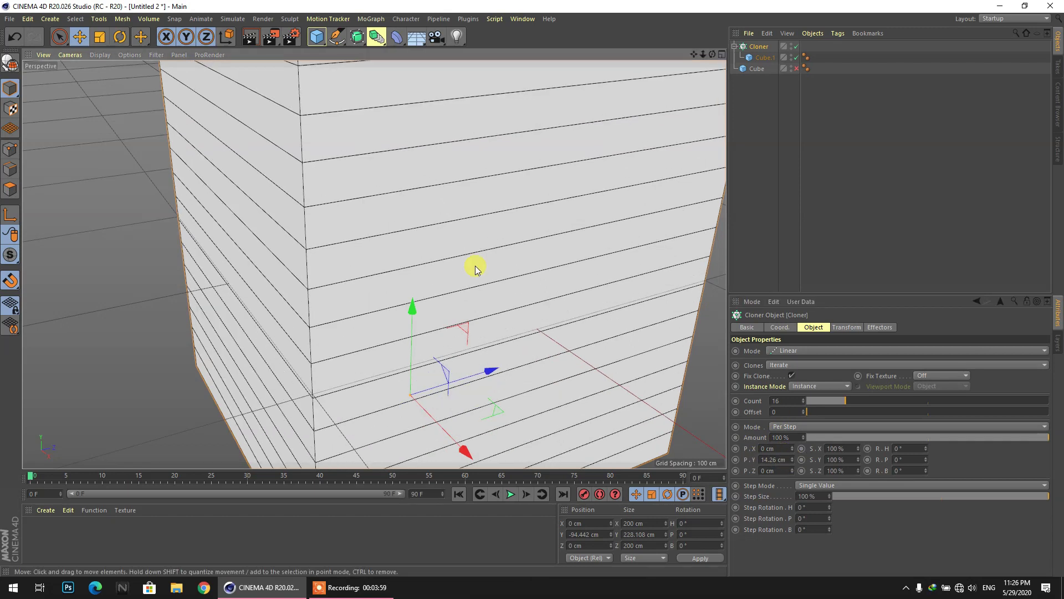
scroll(475, 266, down, 1)
scroll(475, 268, down, 3)
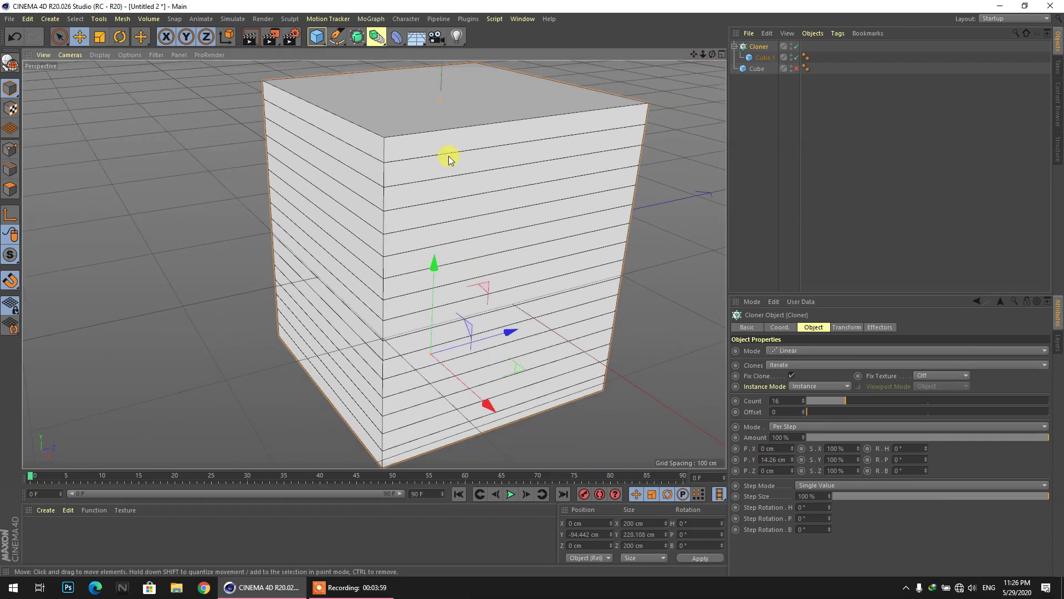
Return the perspective view to plain Gouraud Shading and inspect the seams between the slabs.
click(99, 54)
click(107, 74)
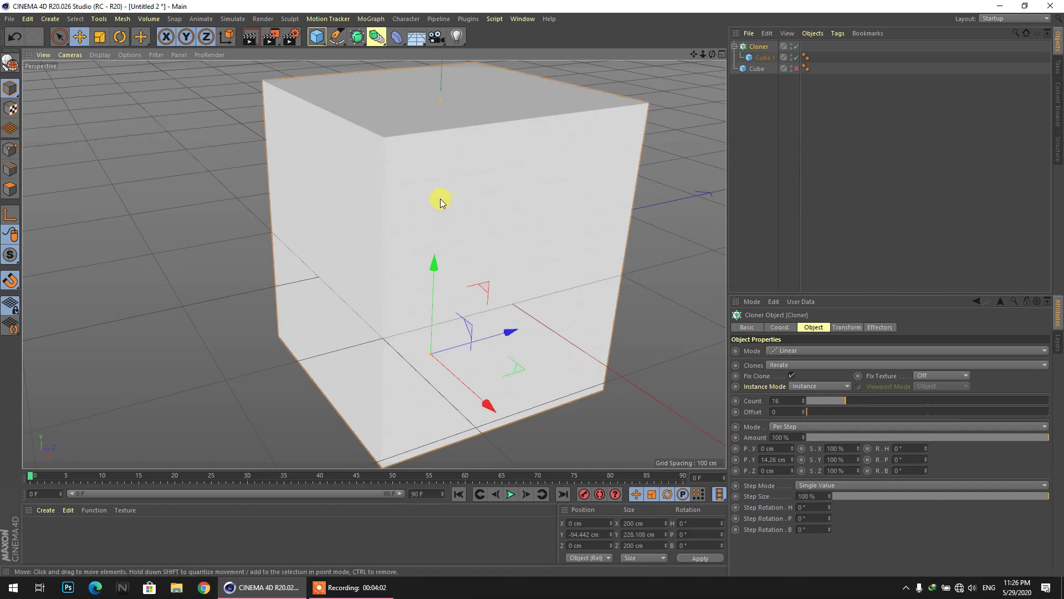
scroll(436, 196, down, 1)
scroll(468, 177, up, 6)
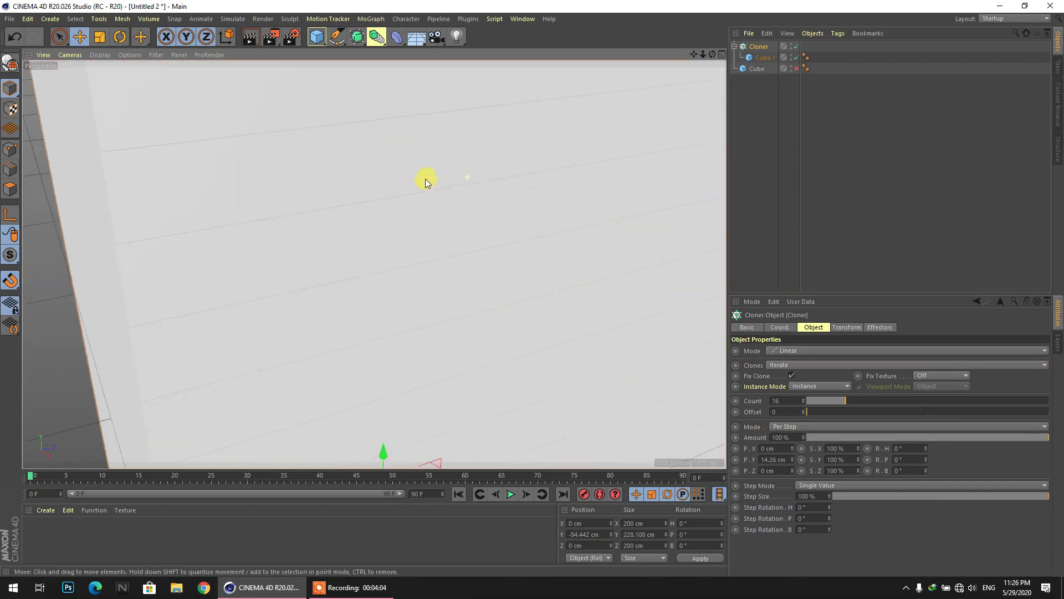
scroll(336, 178, down, 7)
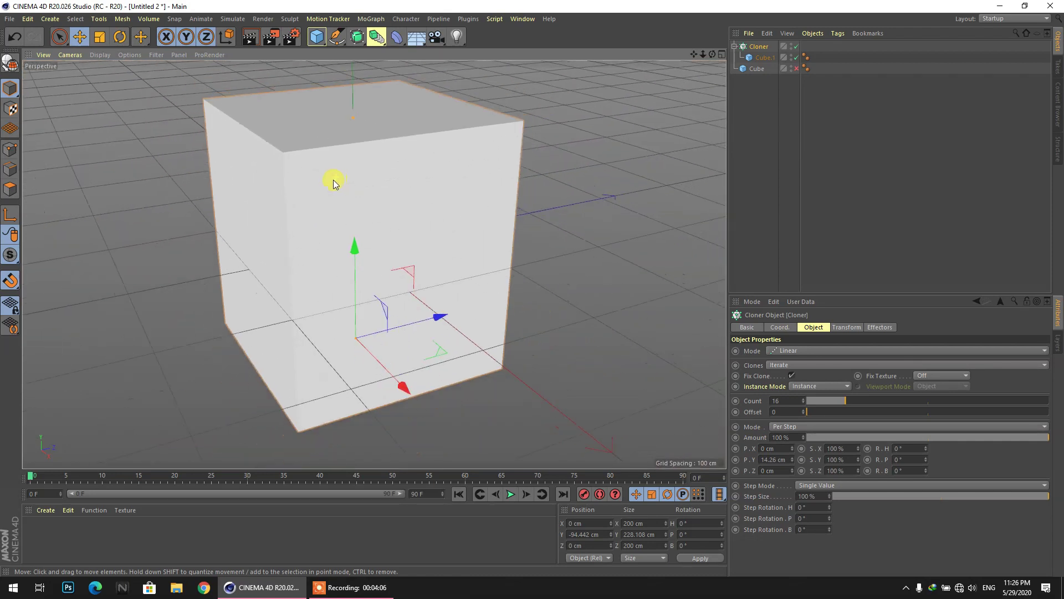
mouse_move(712, 55)
mouse_down()
mouse_move(682, 70)
mouse_move(711, 57)
mouse_up()
Re-enable the original cube as a height reference and reduce the Cloner's count to 14.
click(797, 68)
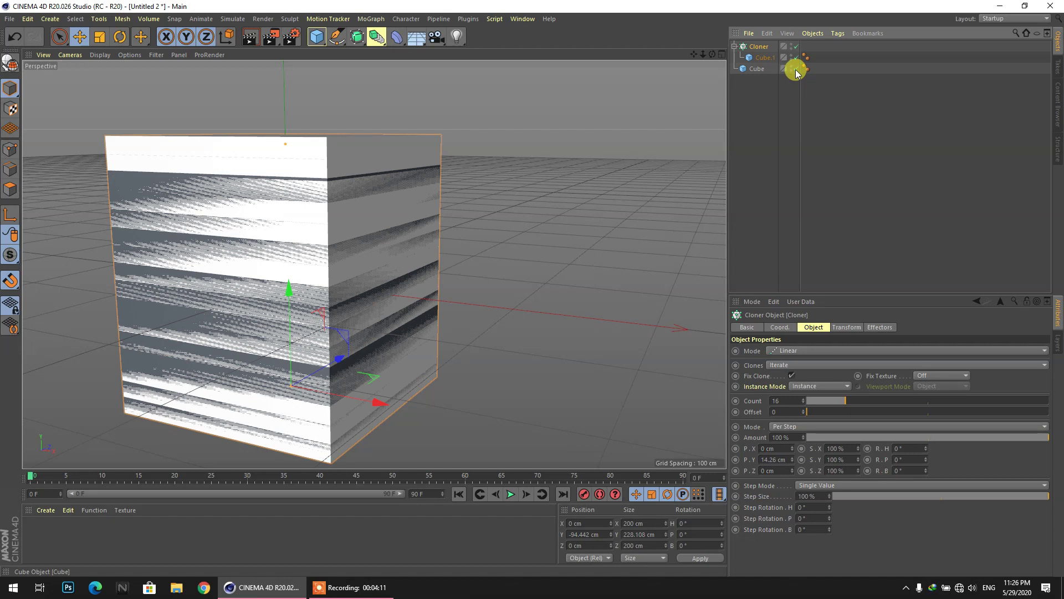
click(792, 403)
scroll(792, 403, down, 1)
scroll(786, 399, down, 1)
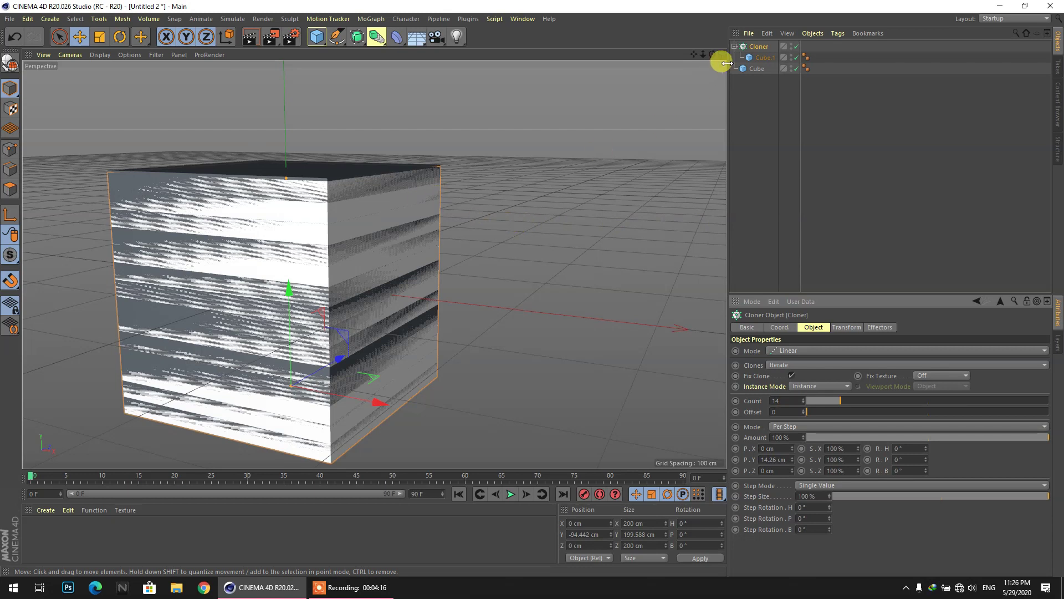
Disable the original cube again so only the cloned slab stack is displayed.
click(796, 69)
scroll(391, 185, down, 2)
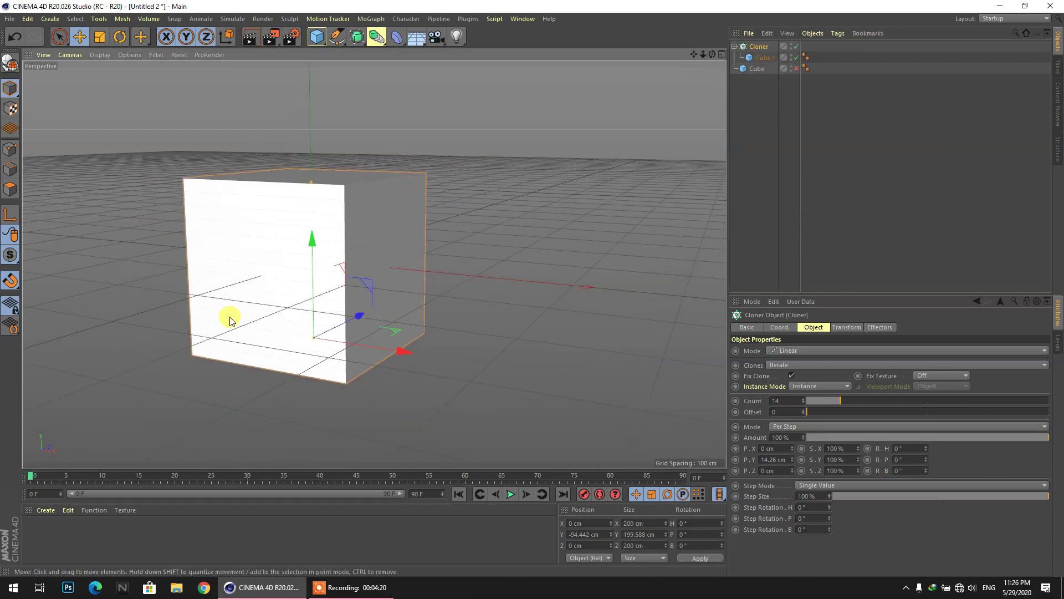
scroll(230, 320, up, 3)
drag(713, 55, 314, 257)
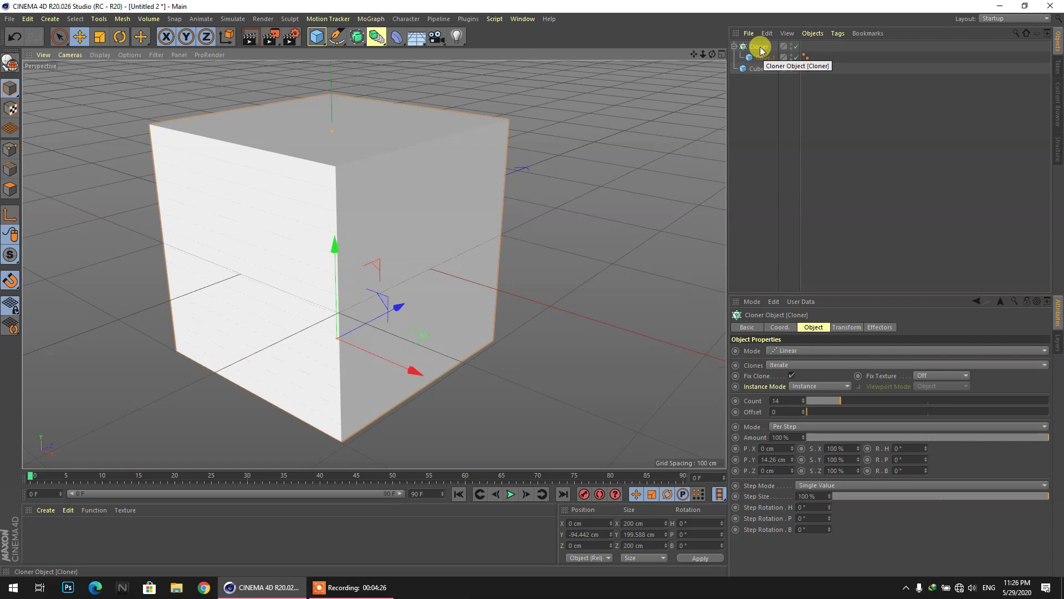
click(736, 47)
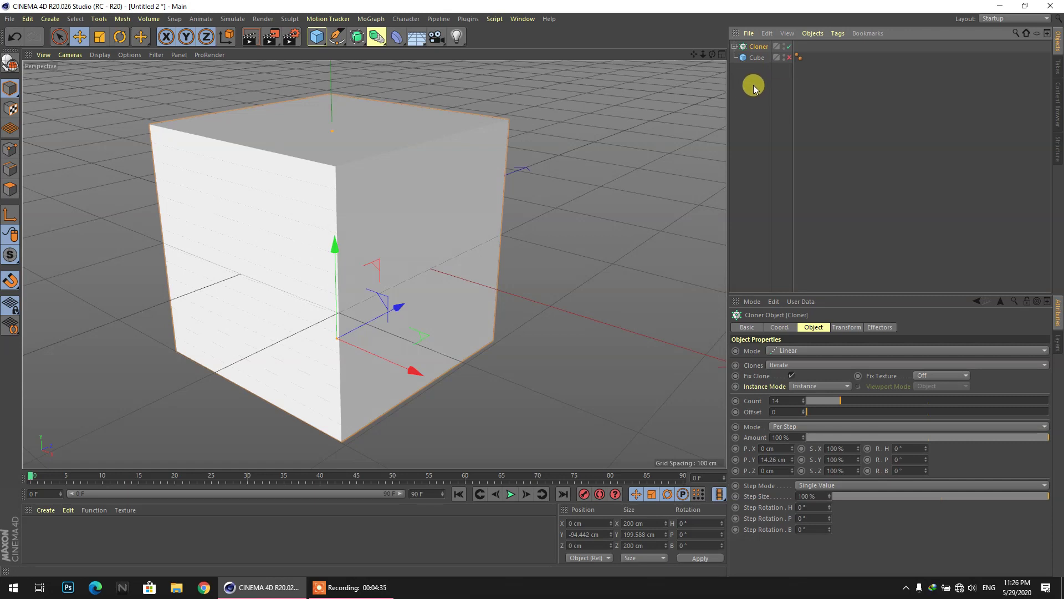
key(c)
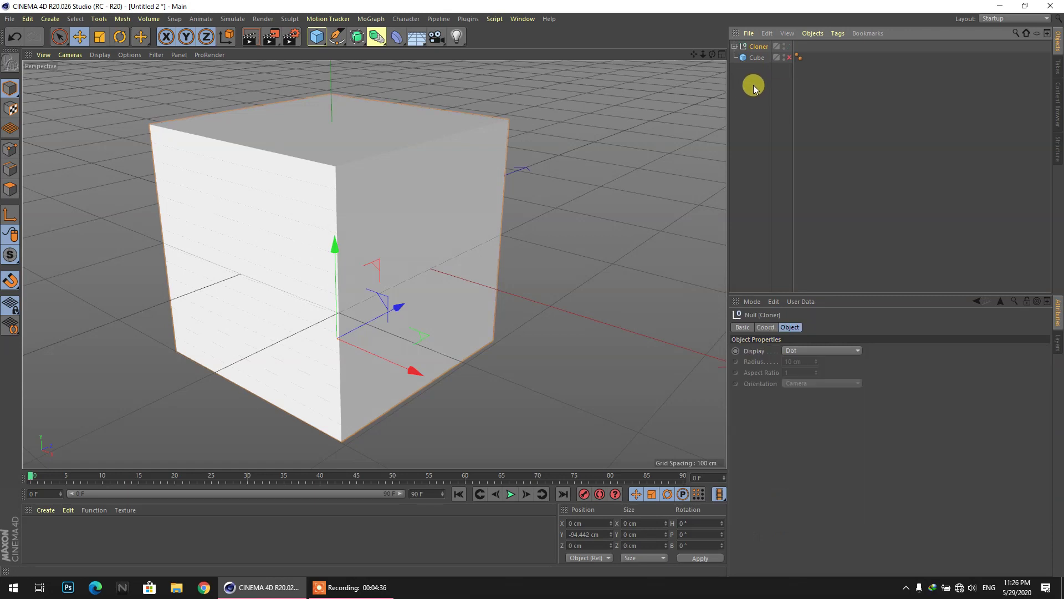
click(735, 47)
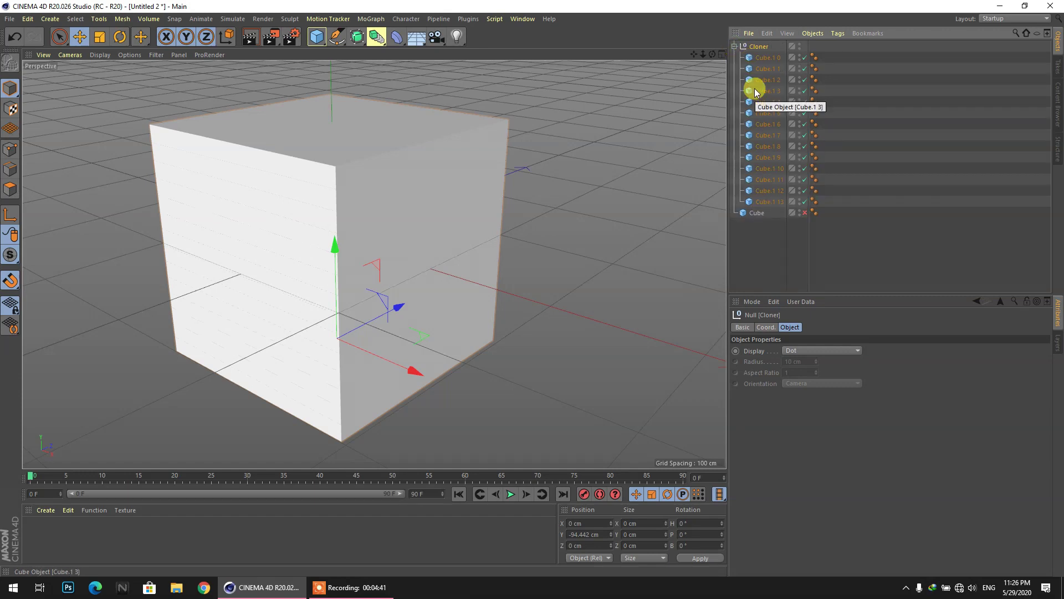
key(ctrl+z)
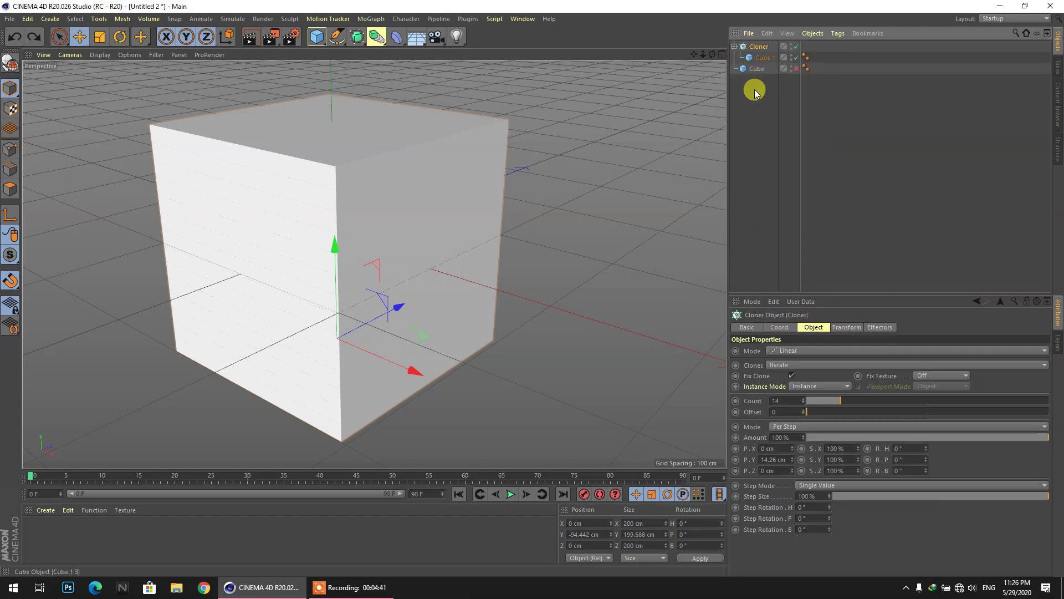
click(735, 47)
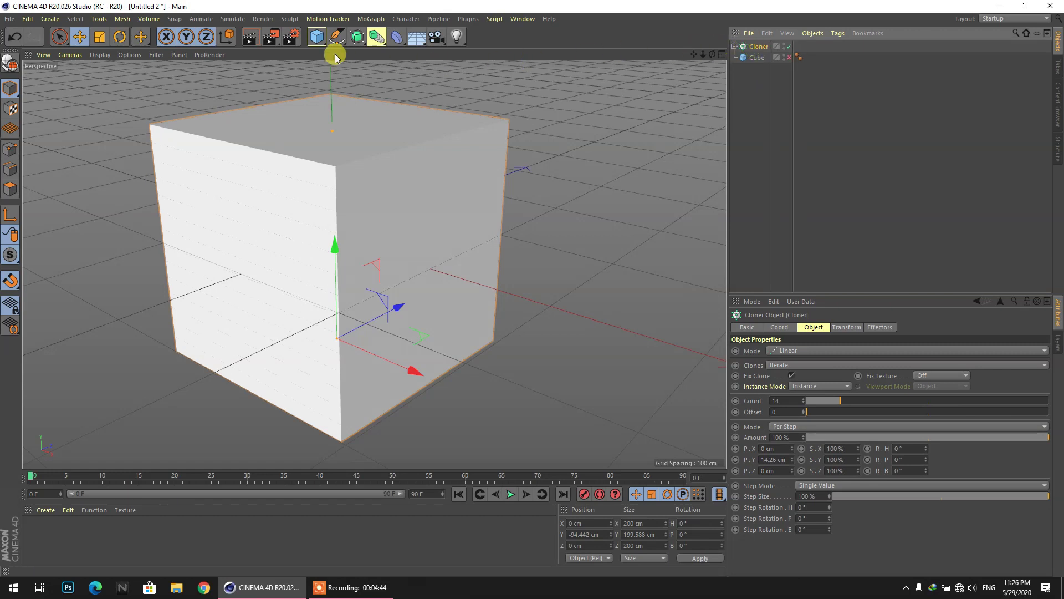
Make the Cloner editable and expand its hierarchy to list the individual slab cubes.
click(11, 68)
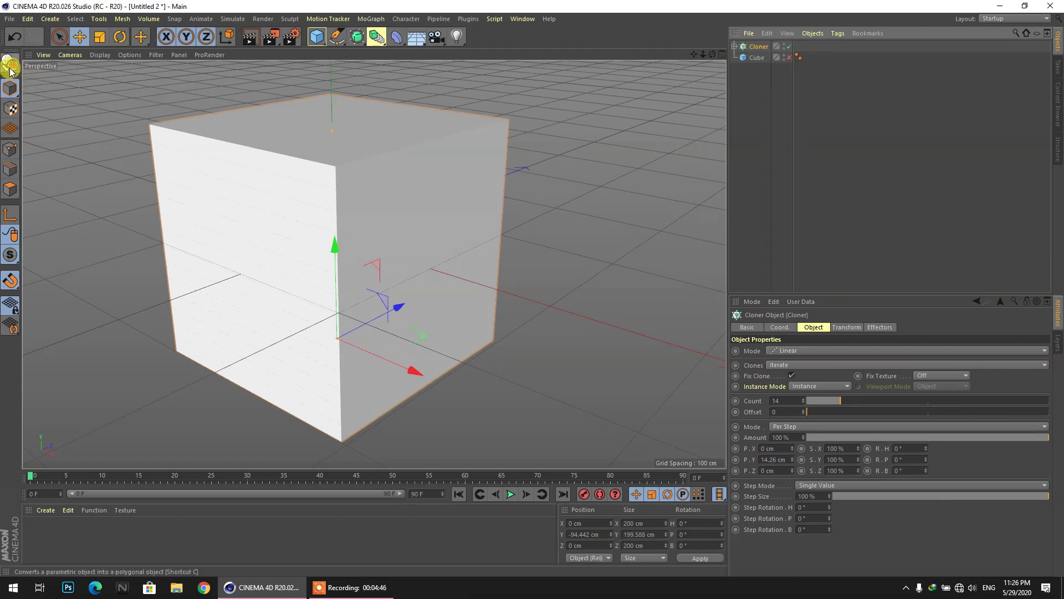
click(734, 47)
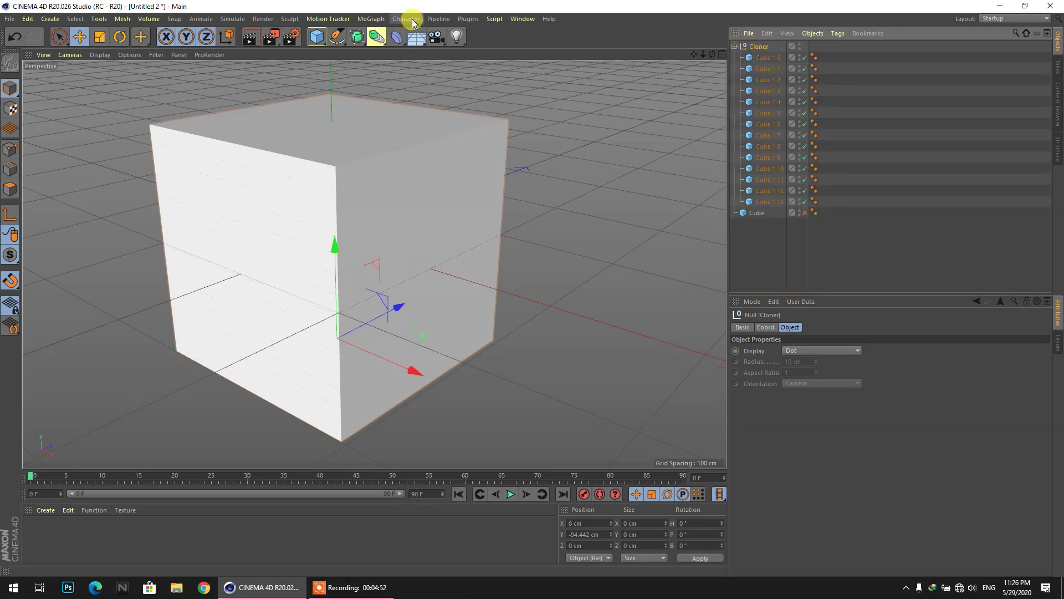
Add a MoGraph Fracture object and delete the disabled original cube from the scene.
click(372, 19)
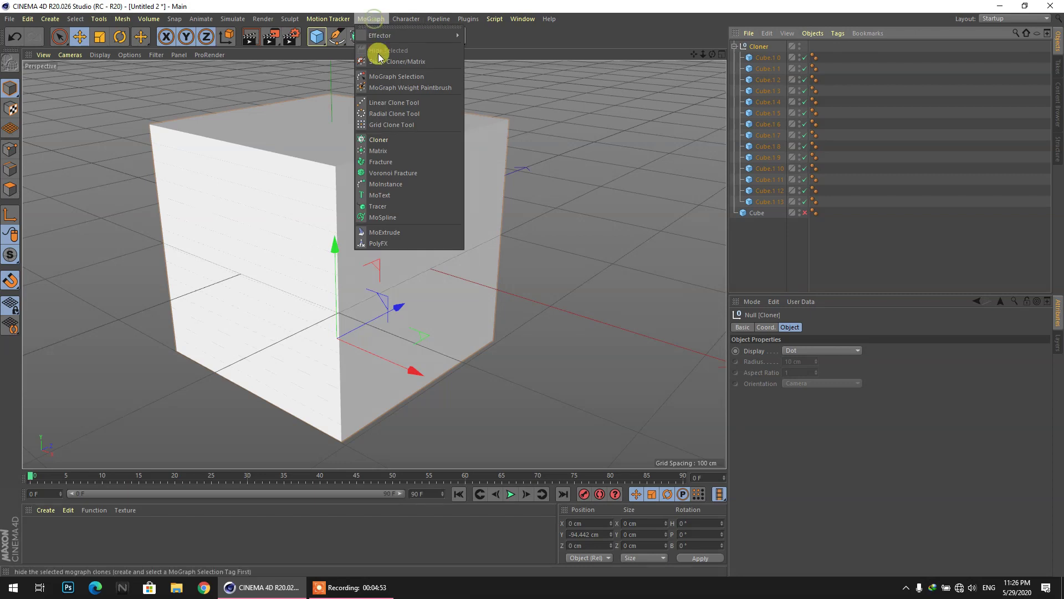
click(380, 162)
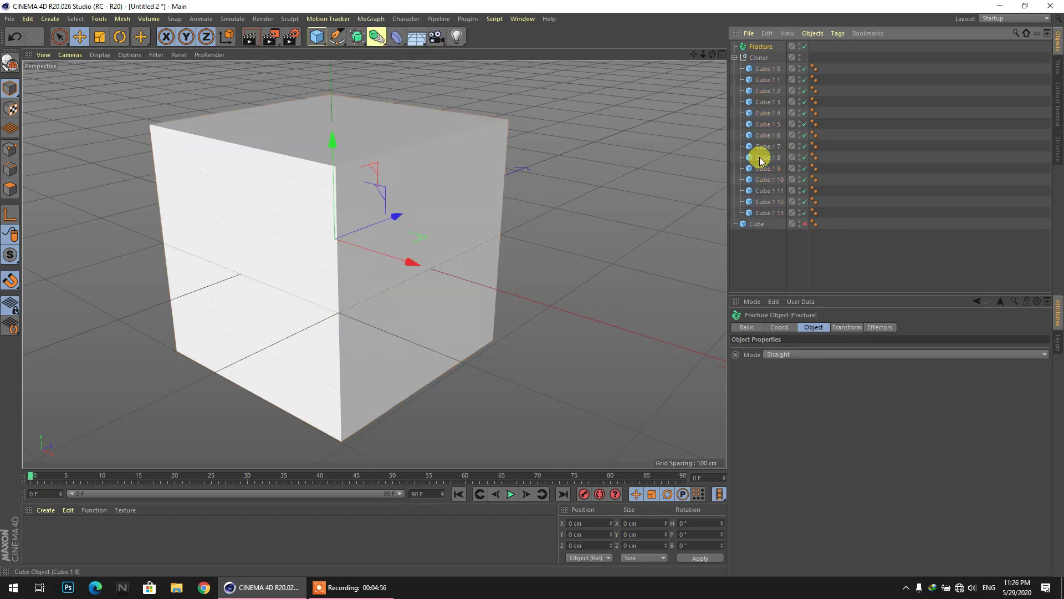
click(773, 214)
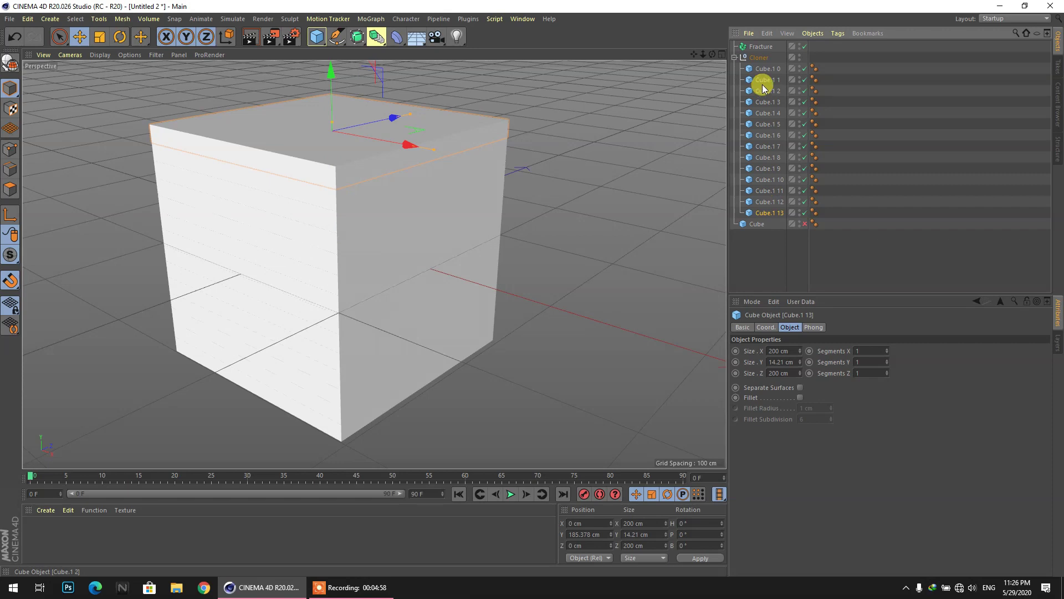
click(756, 226)
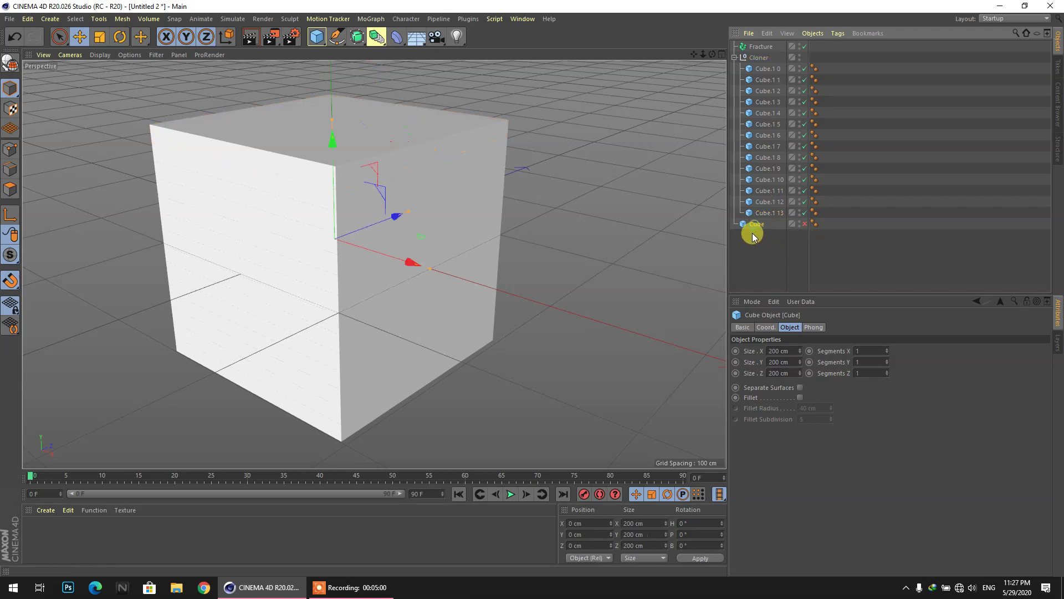
key(Delete)
Move all 14 slab cubes into the Fracture object and delete the emptied Cloner null.
drag(768, 236, 754, 69)
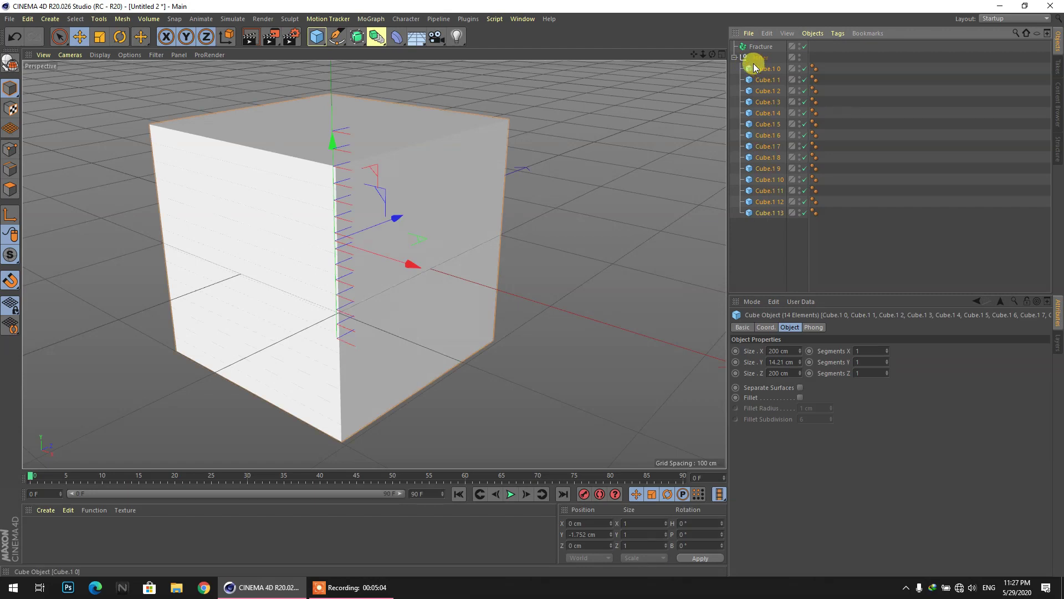
drag(763, 71, 760, 44)
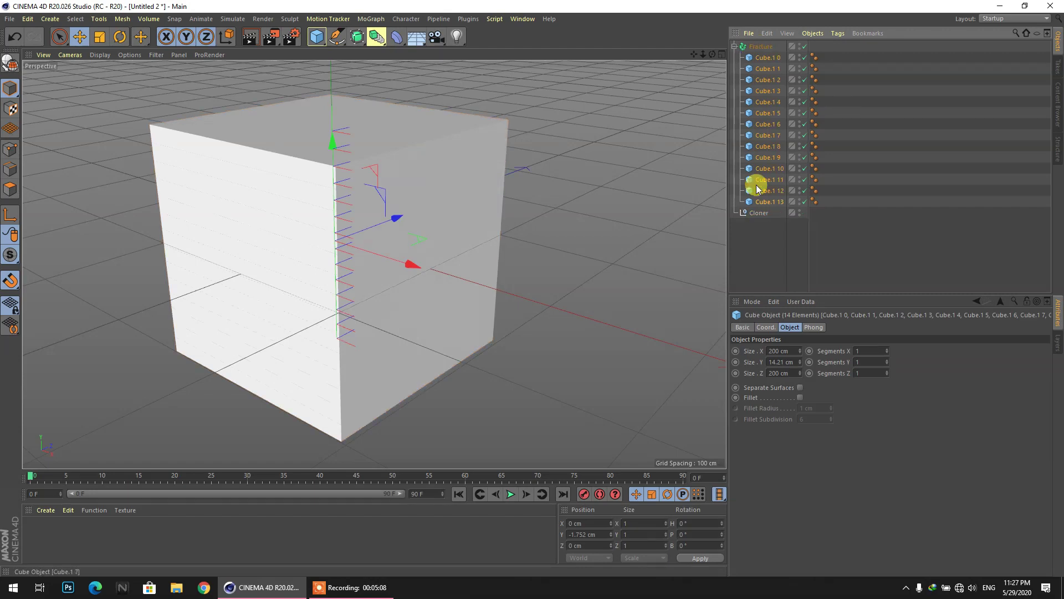
click(758, 213)
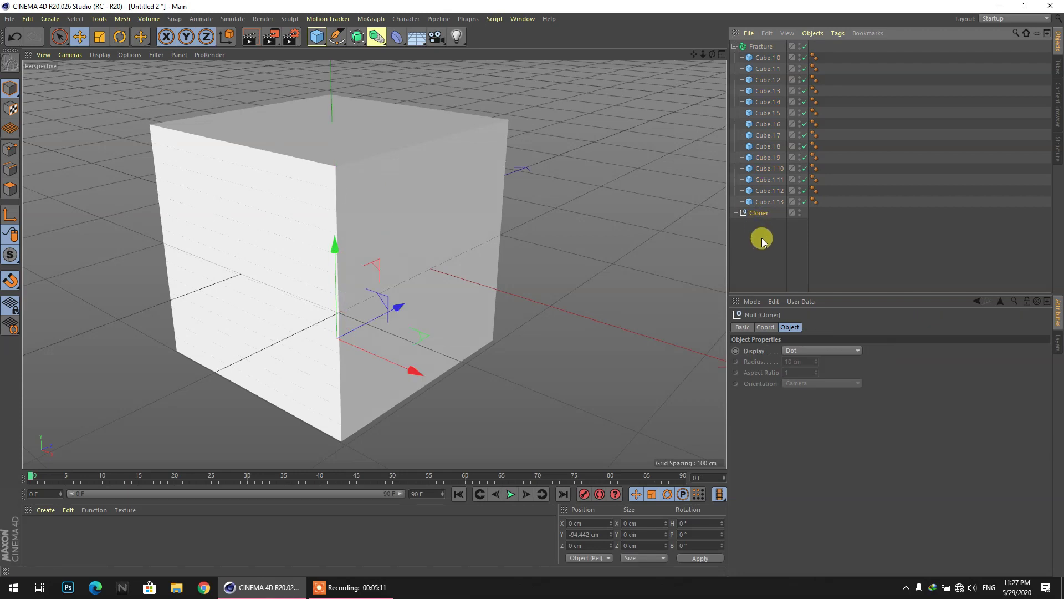
key(Delete)
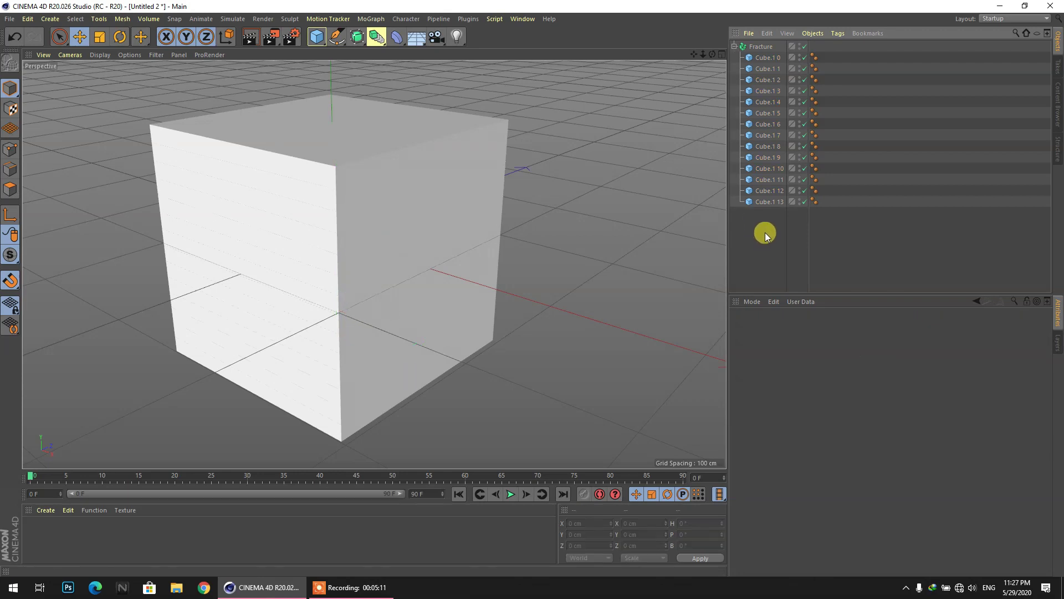
Collapse the Fracture hierarchy and apply a Plain effector to the Fracture object.
click(735, 47)
click(770, 48)
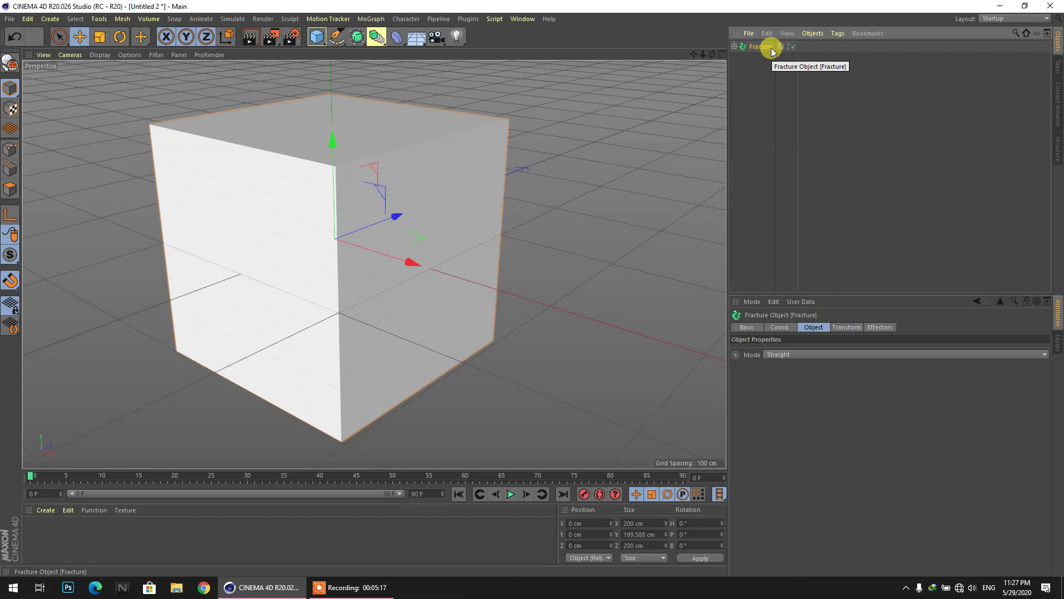
click(372, 20)
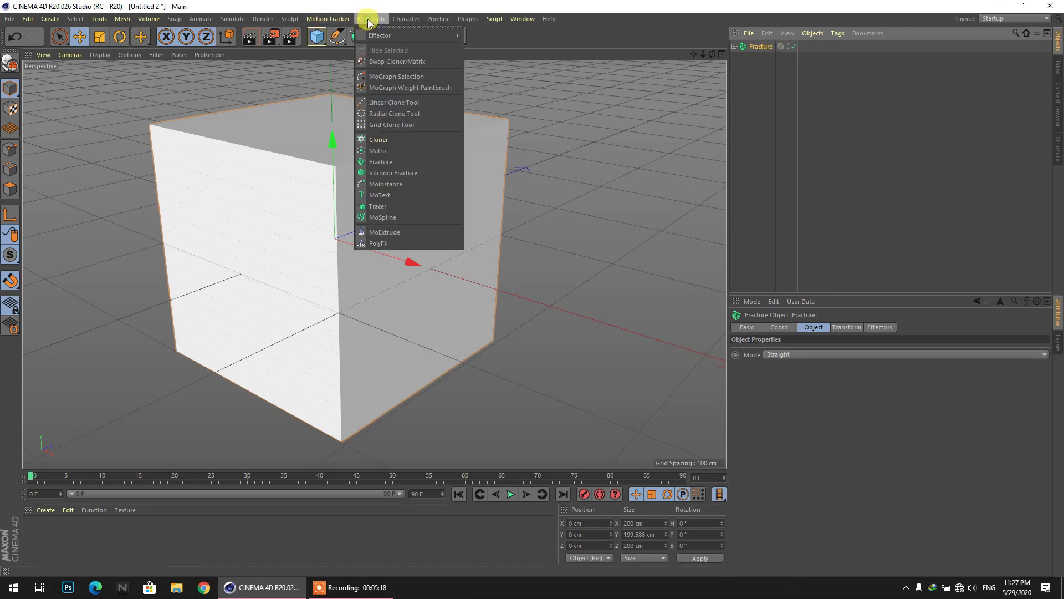
mouse_move(380, 34)
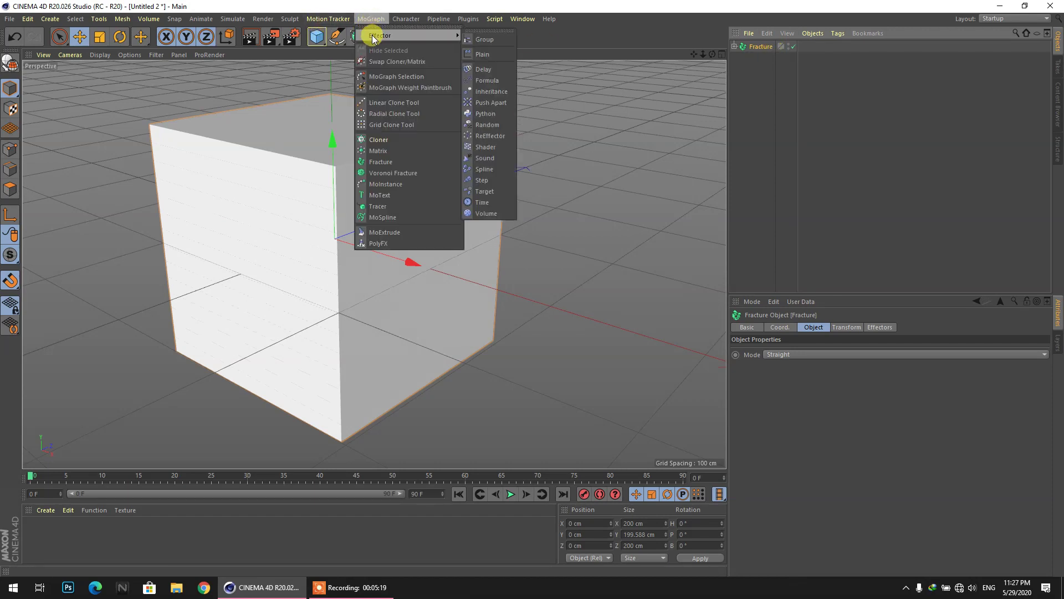
click(481, 53)
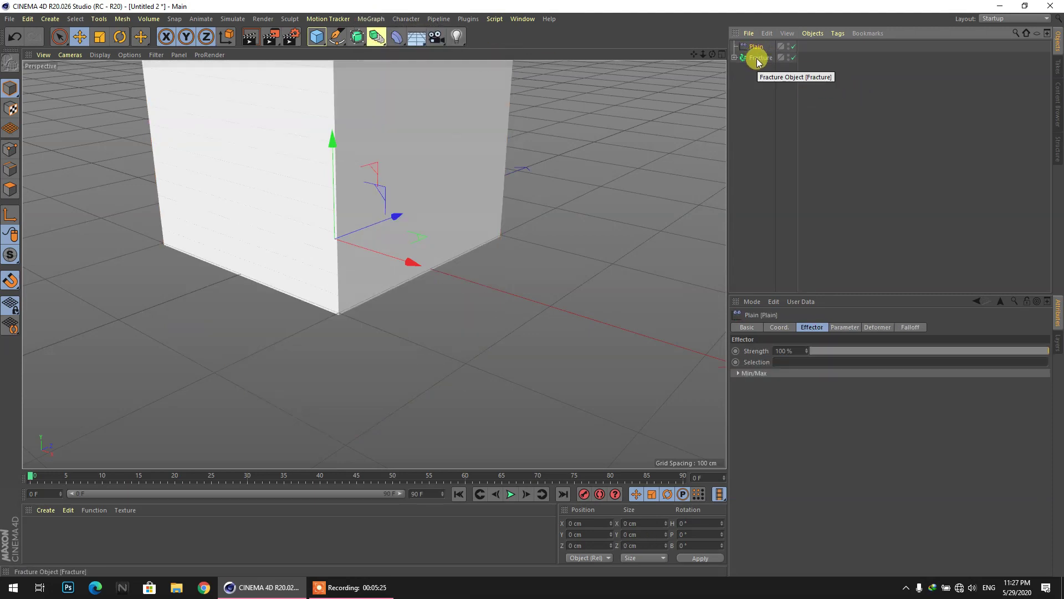
scroll(464, 269, down, 3)
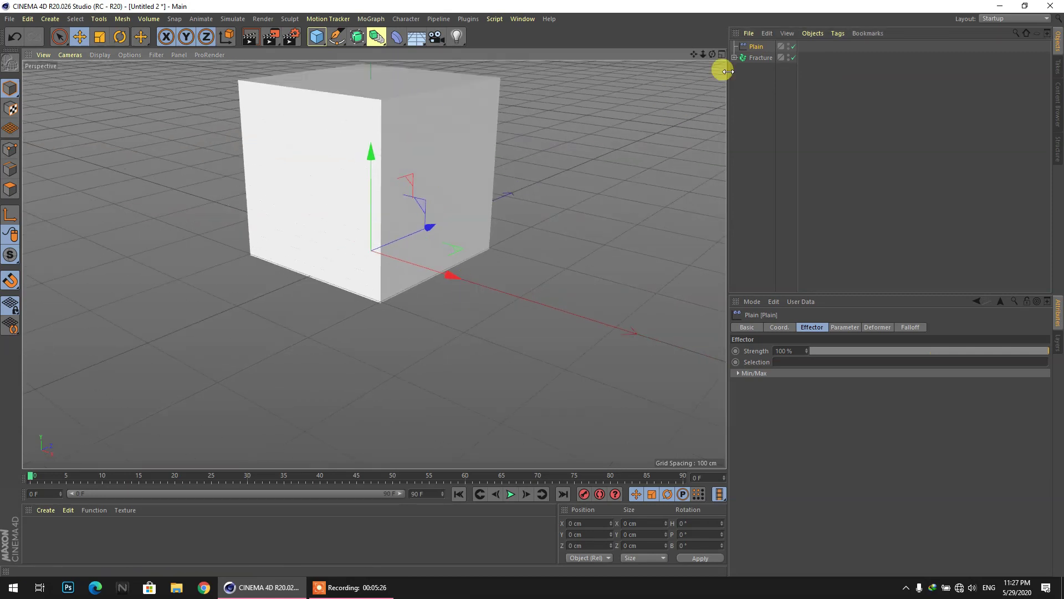
Add a Linear Field to the falloff of the Plain effector.
click(750, 60)
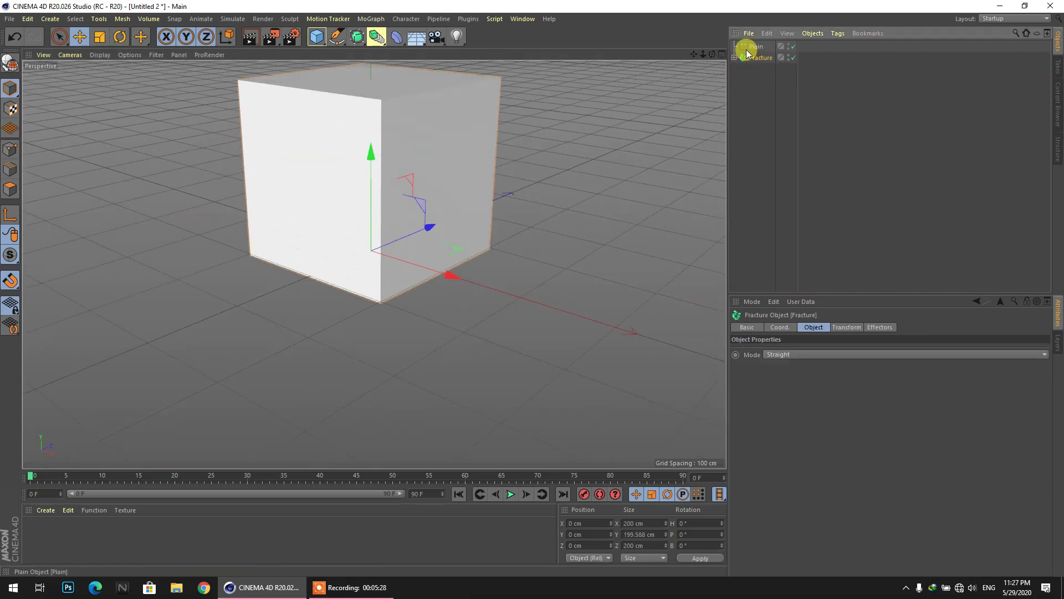
click(748, 48)
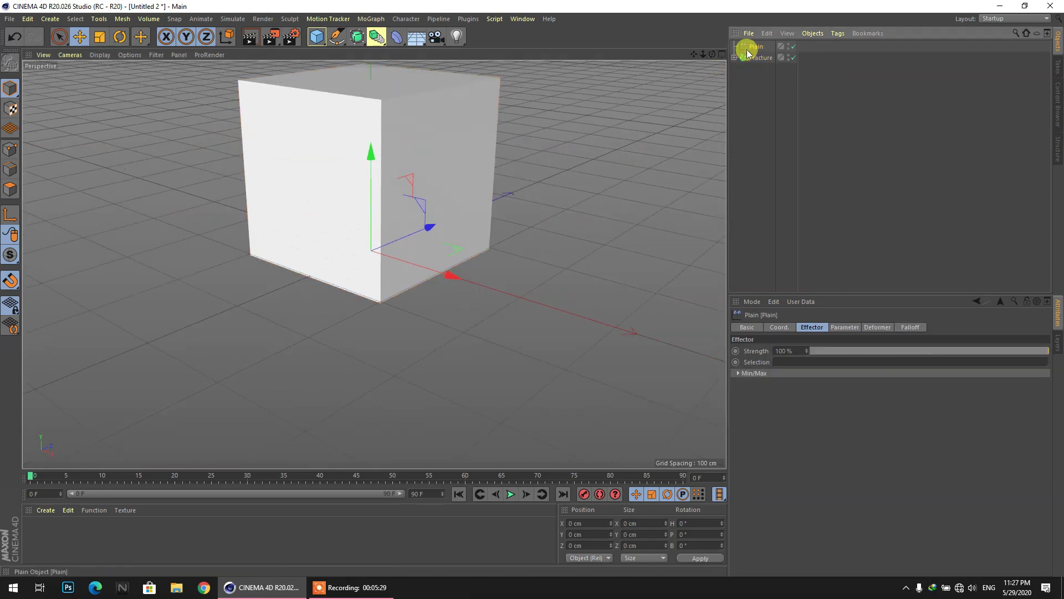
click(911, 327)
click(767, 436)
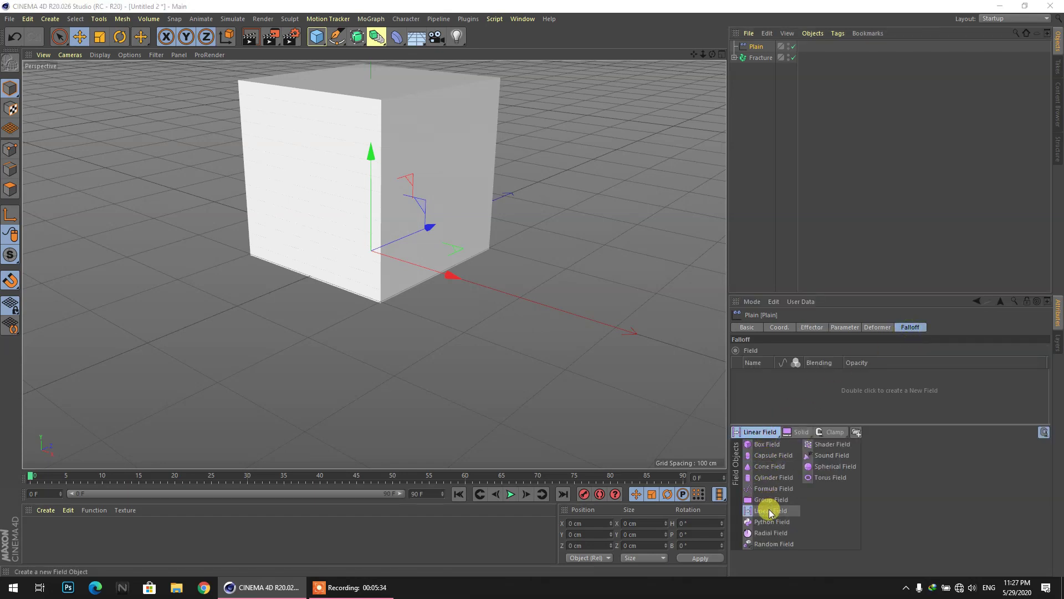
click(770, 510)
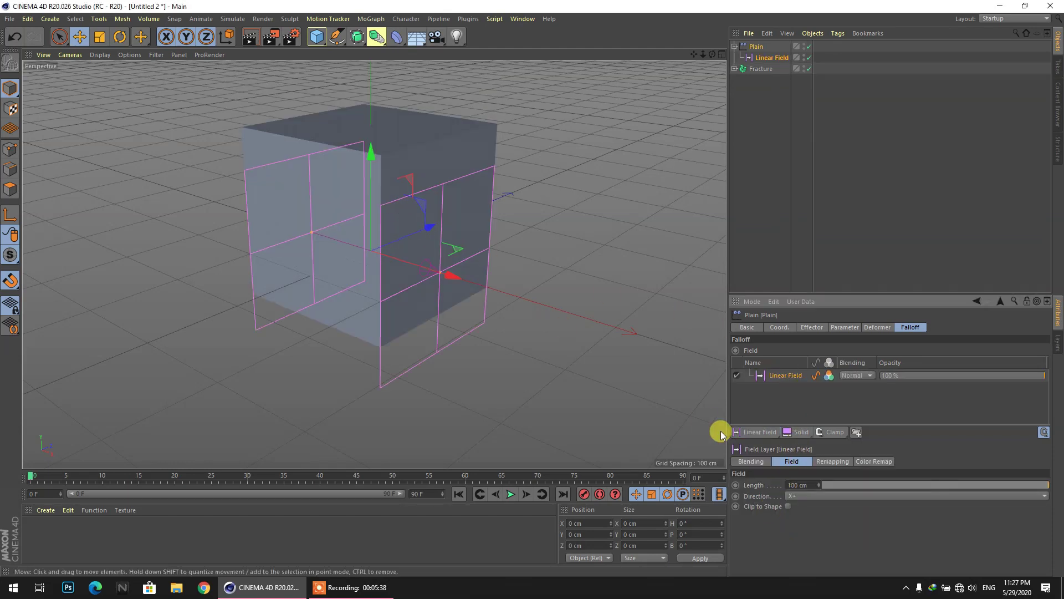
Test the Linear Field by toggling it and moving the effector along X, and undo the move.
click(738, 376)
click(737, 376)
mouse_move(451, 275)
mouse_down()
mouse_move(351, 242)
mouse_move(496, 296)
mouse_move(447, 296)
mouse_up()
key(ctrl+z)
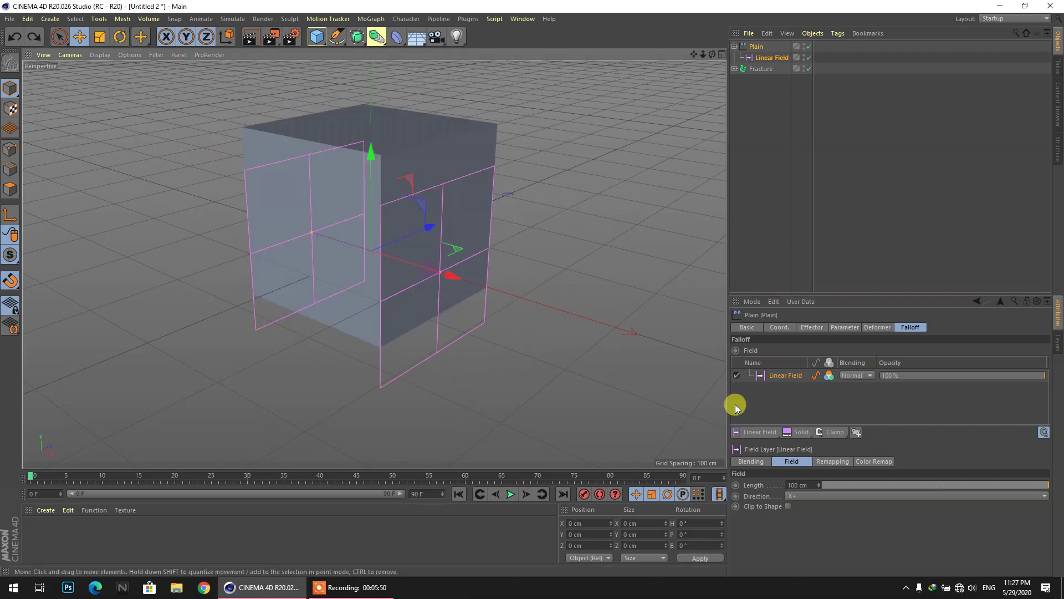
Set the Linear Field's direction to Y+ and raise the field about 74 cm along Y.
click(797, 496)
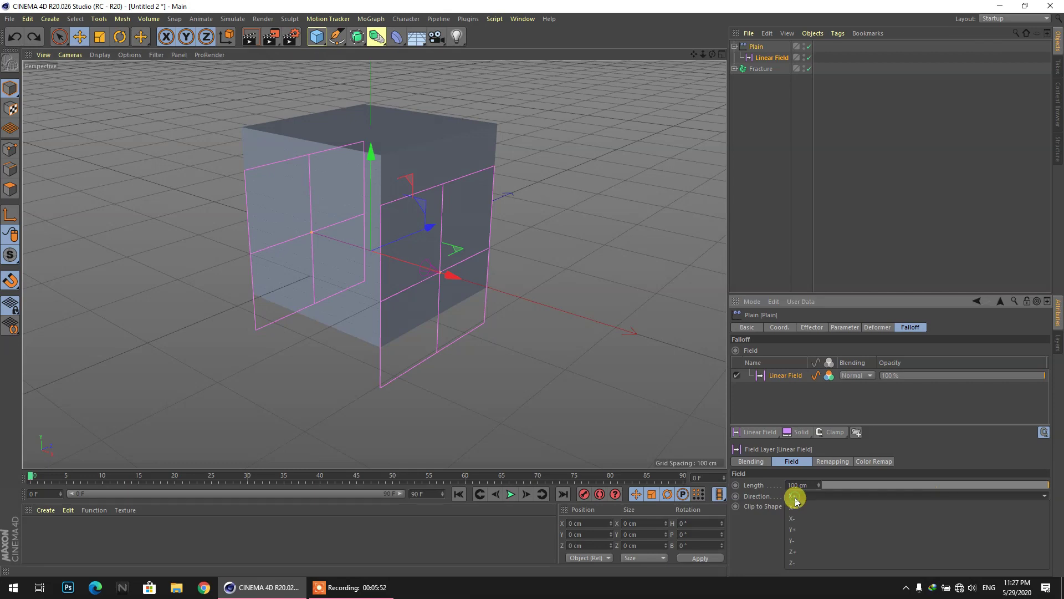
click(795, 527)
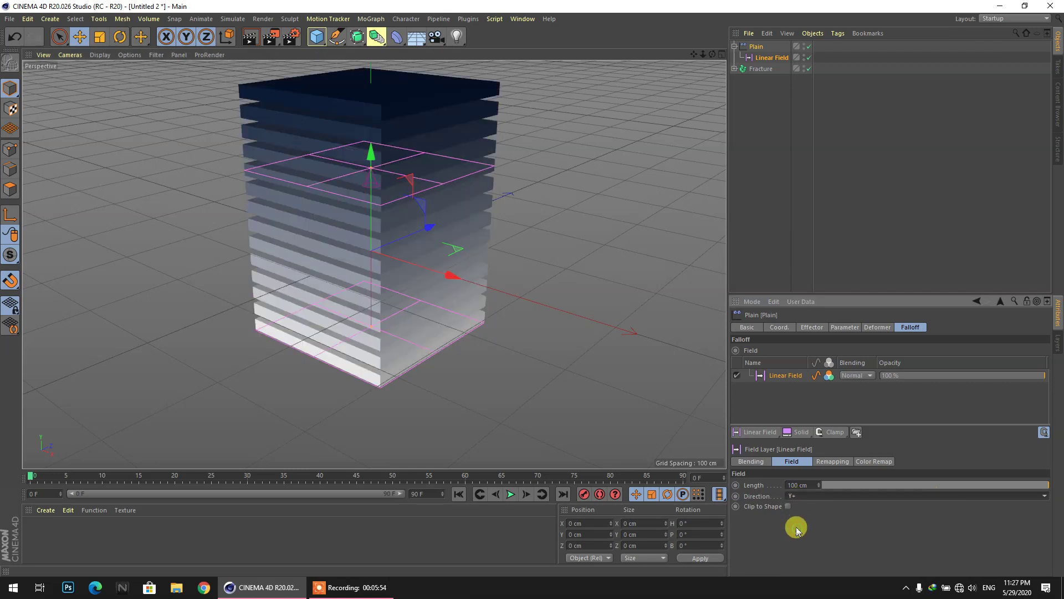
drag(373, 154, 379, 96)
click(763, 377)
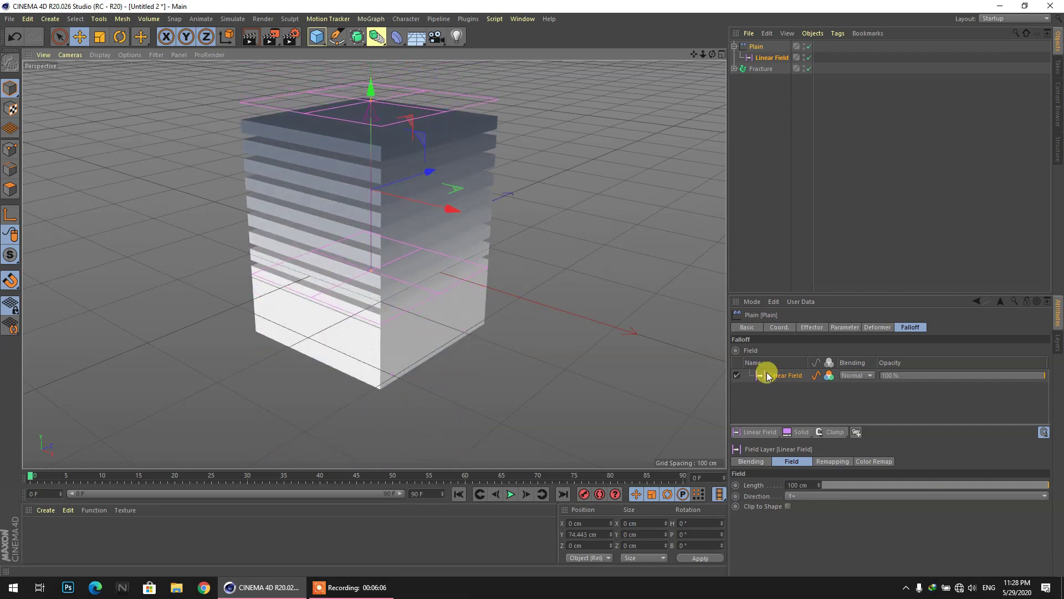
Enable rotation on the Plain effector with a 180° heading, and move the effector to about 122 cm in Y.
click(851, 332)
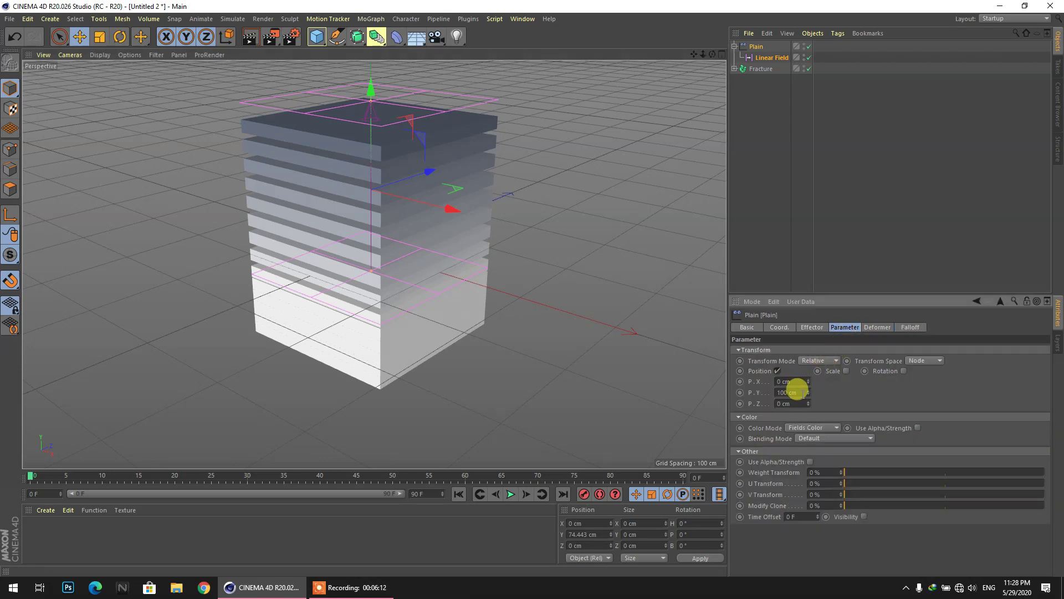
drag(796, 392, 770, 396)
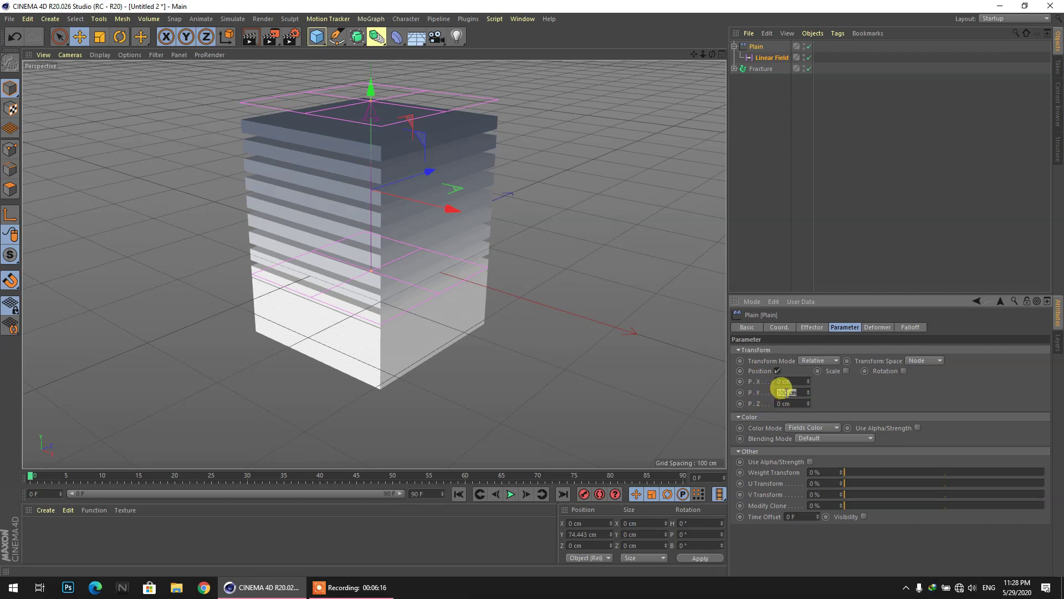
click(904, 371)
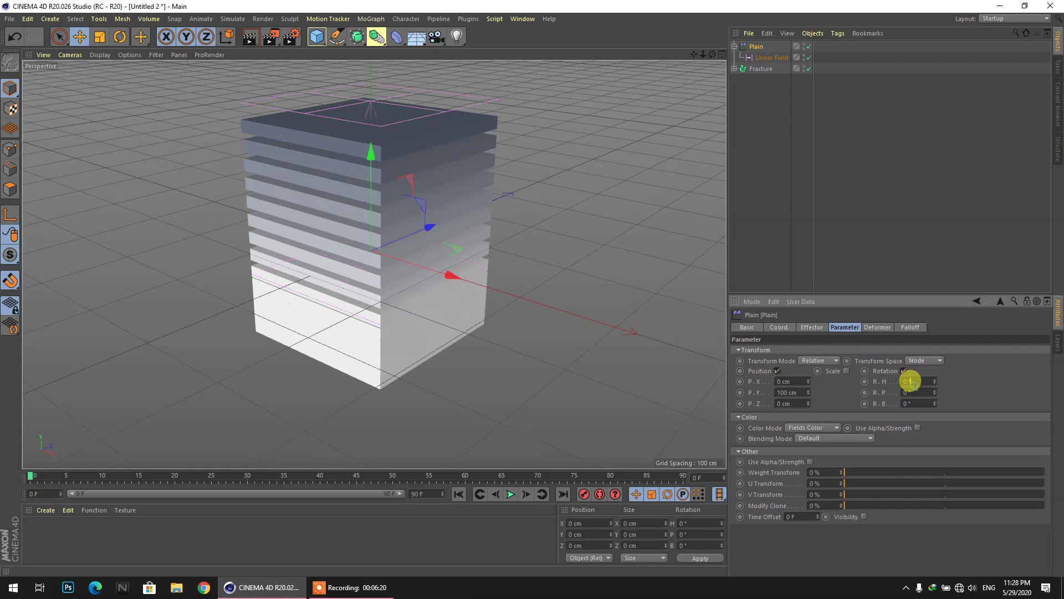
click(923, 381)
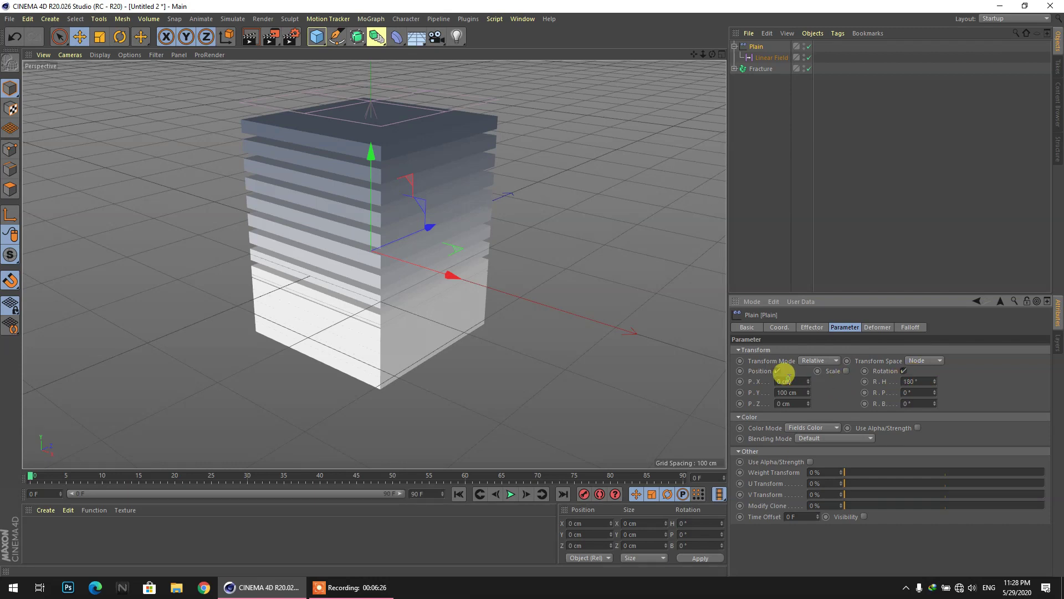
mouse_move(372, 155)
mouse_down()
mouse_move(375, 347)
mouse_move(399, 135)
mouse_move(388, 67)
mouse_move(384, 180)
mouse_move(411, 381)
mouse_move(416, 76)
mouse_move(378, 156)
mouse_up()
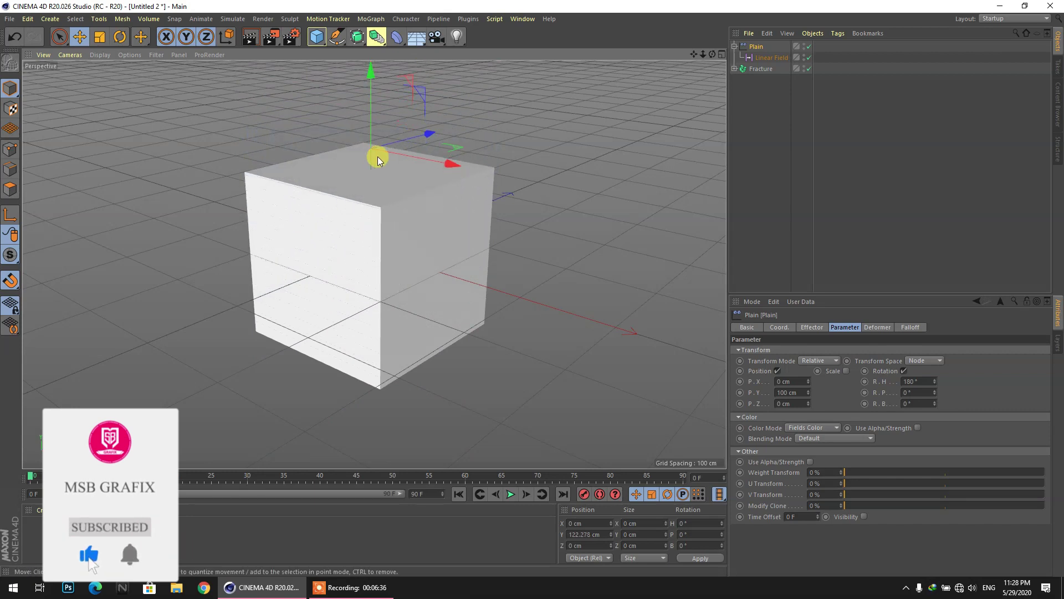
Enable a uniform scale of -1 on the Plain effector and preview the slab motion by sliding the effector along Y.
click(844, 370)
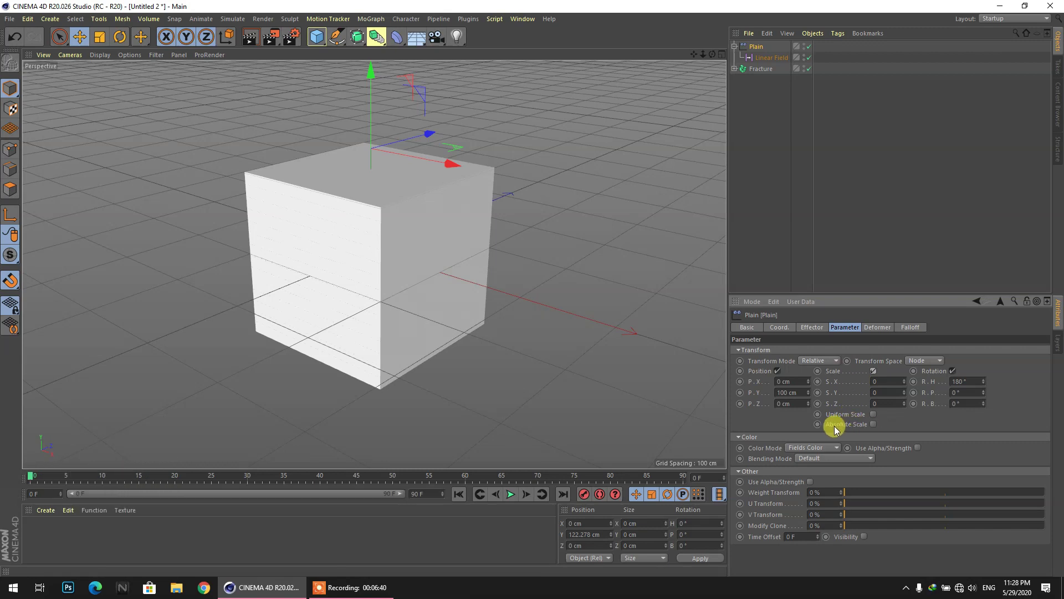
click(873, 414)
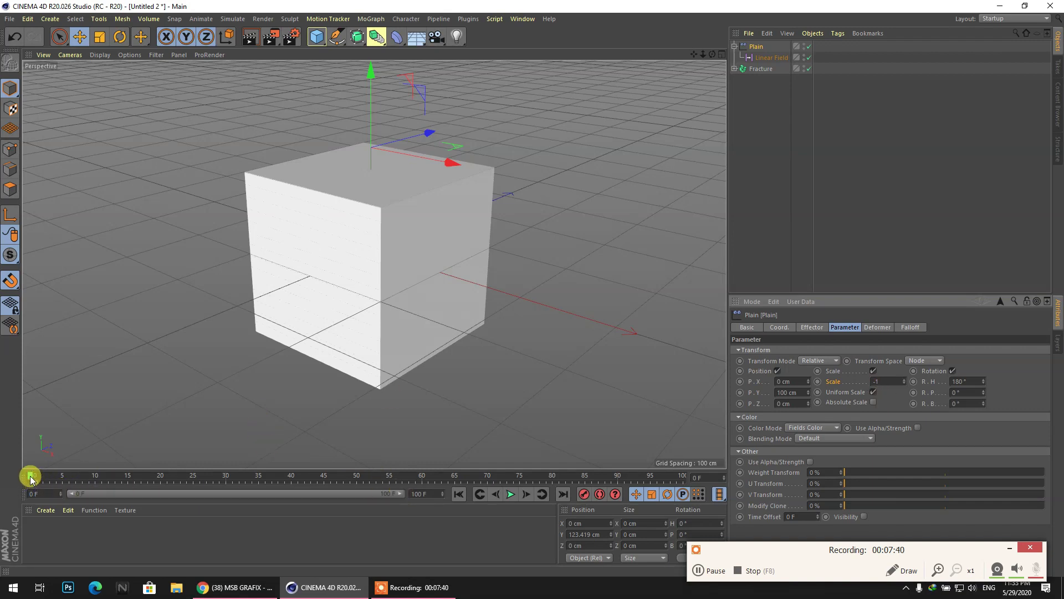
drag(368, 76, 411, 114)
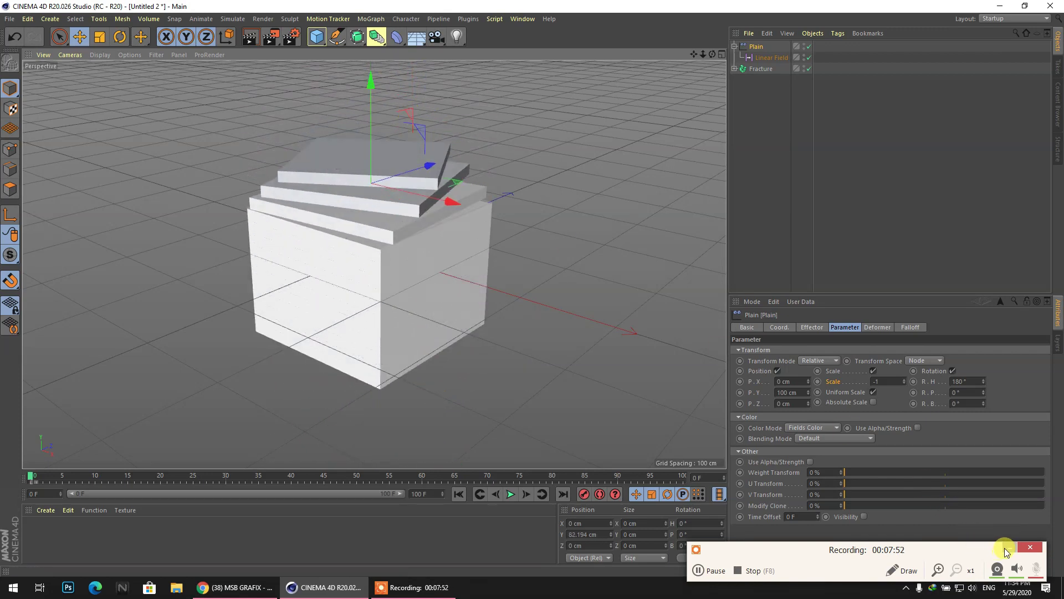
click(1004, 547)
mouse_move(371, 82)
mouse_down()
mouse_move(371, 55)
mouse_move(380, 88)
mouse_up()
drag(381, 92, 416, 69)
Set the Plain effector's pitch rotation to 54° and preview the motion by sliding the effector along Y.
click(952, 371)
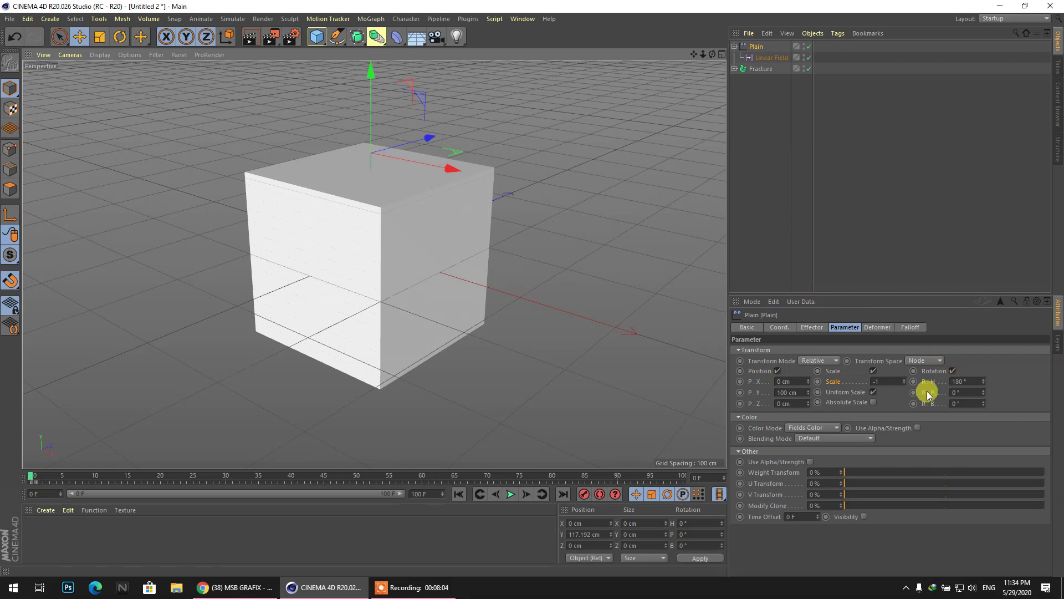
drag(984, 395, 984, 395)
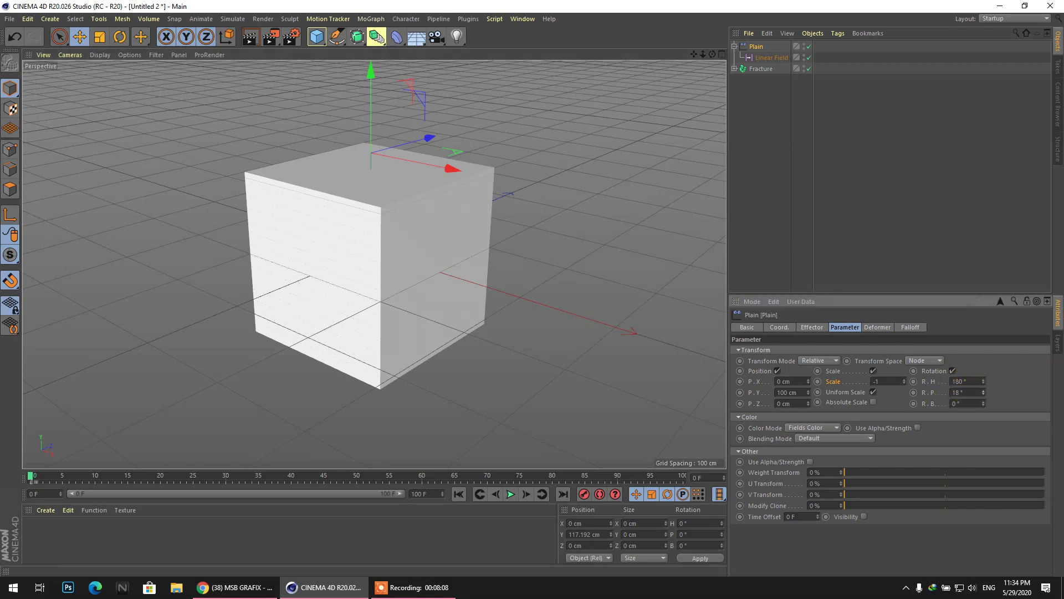
drag(984, 392, 984, 376)
drag(370, 72, 423, 71)
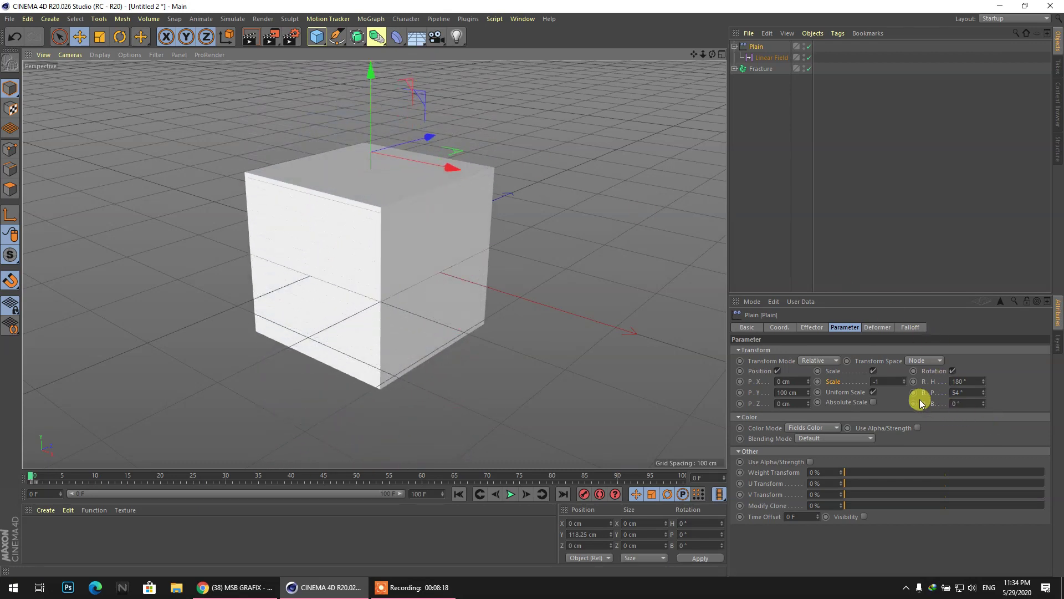
Set the Plain effector's bank rotation to 55° and its Y position offset to 150 cm, previewing the slab motion.
drag(983, 404, 926, 406)
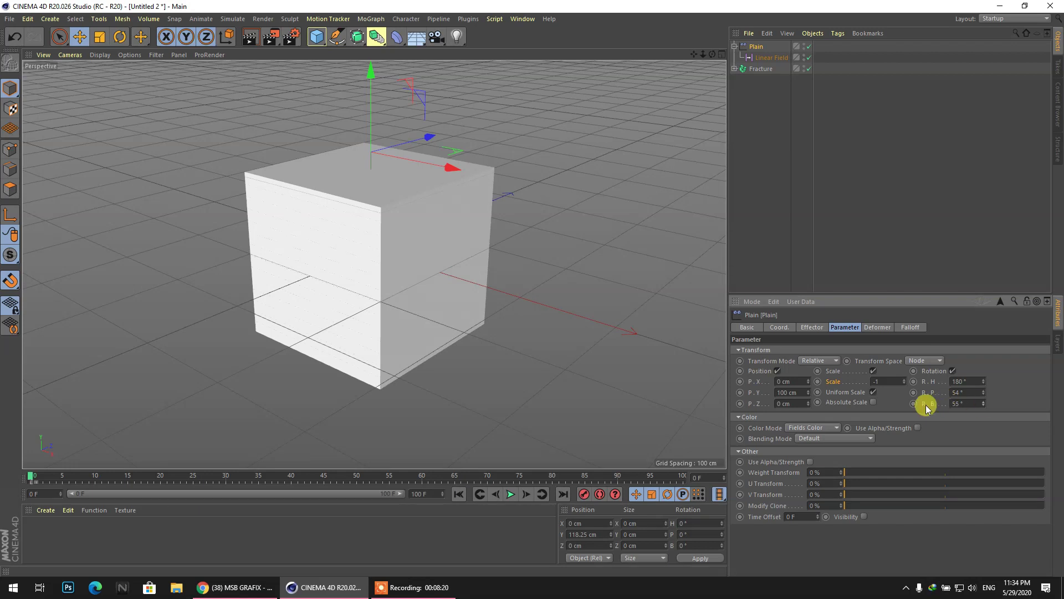
drag(375, 77, 553, 72)
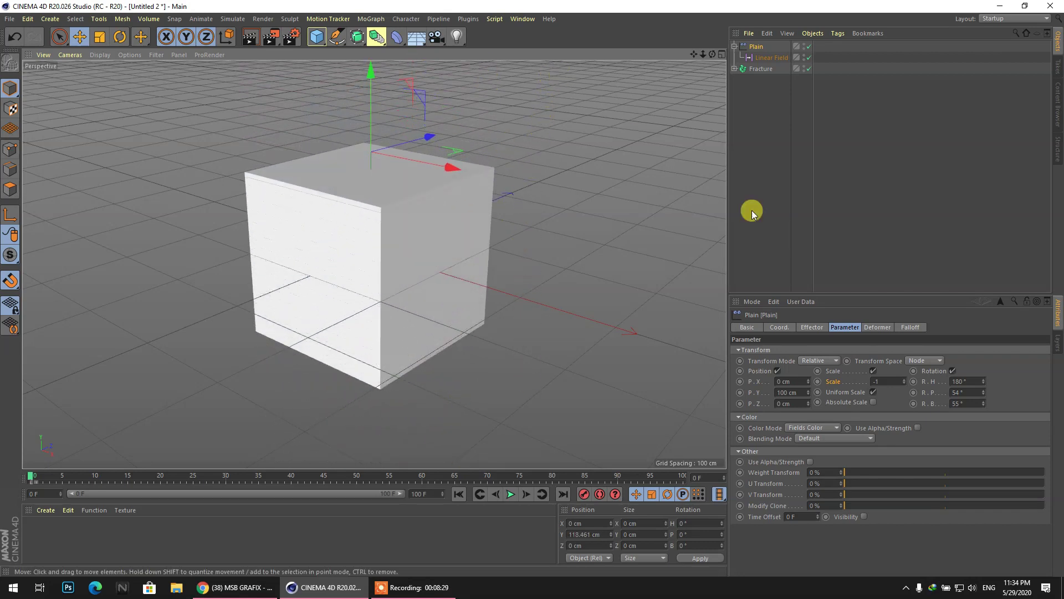
click(808, 391)
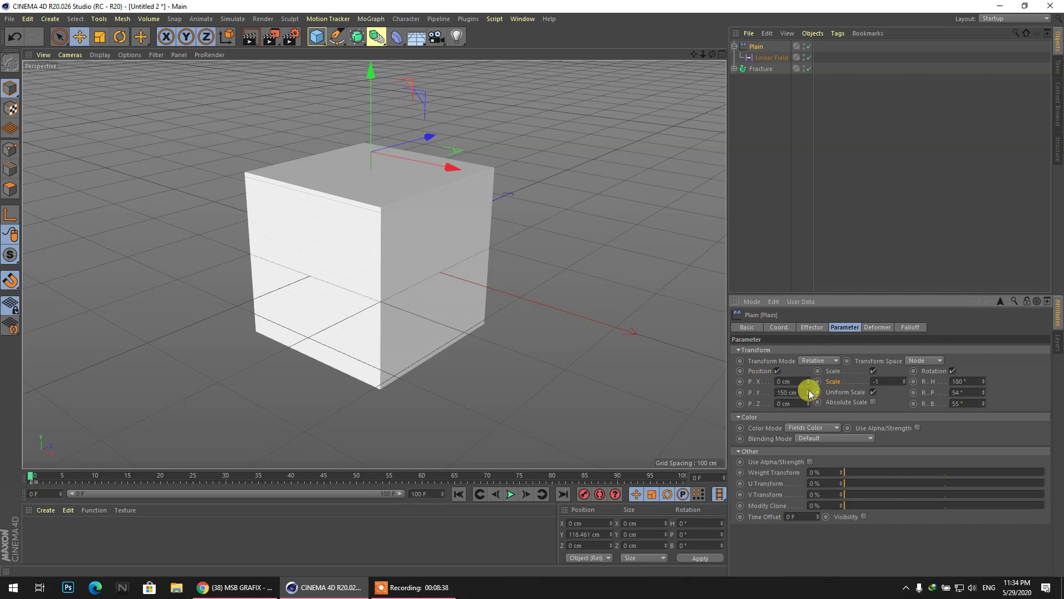
Raise the Plain effector to about 130 cm in Y and keyframe its Y position at frame 0.
mouse_move(369, 71)
mouse_down()
mouse_move(357, 239)
mouse_move(393, 344)
mouse_move(384, 63)
mouse_up()
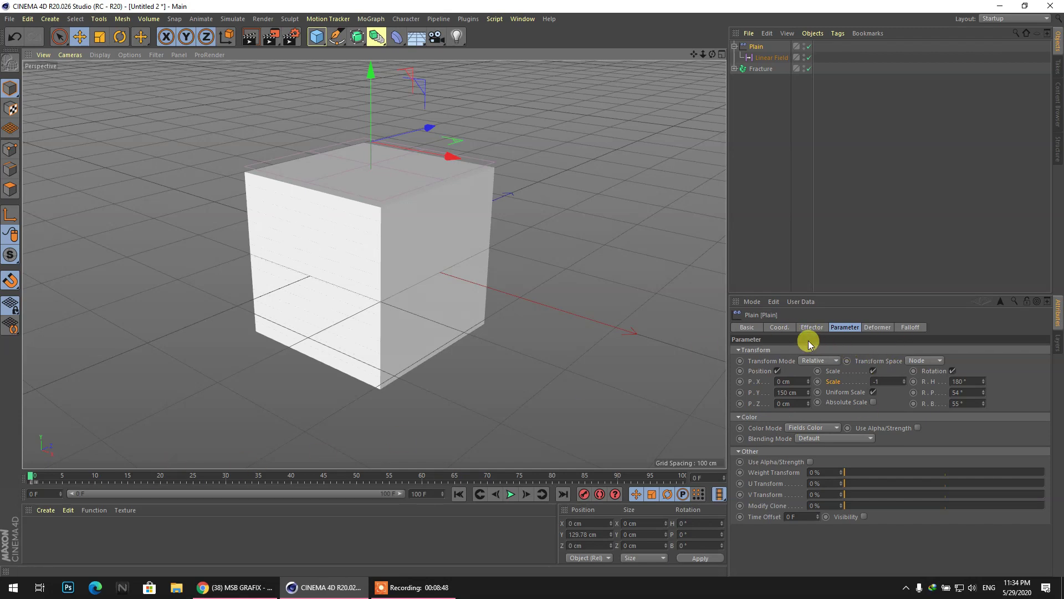
click(787, 329)
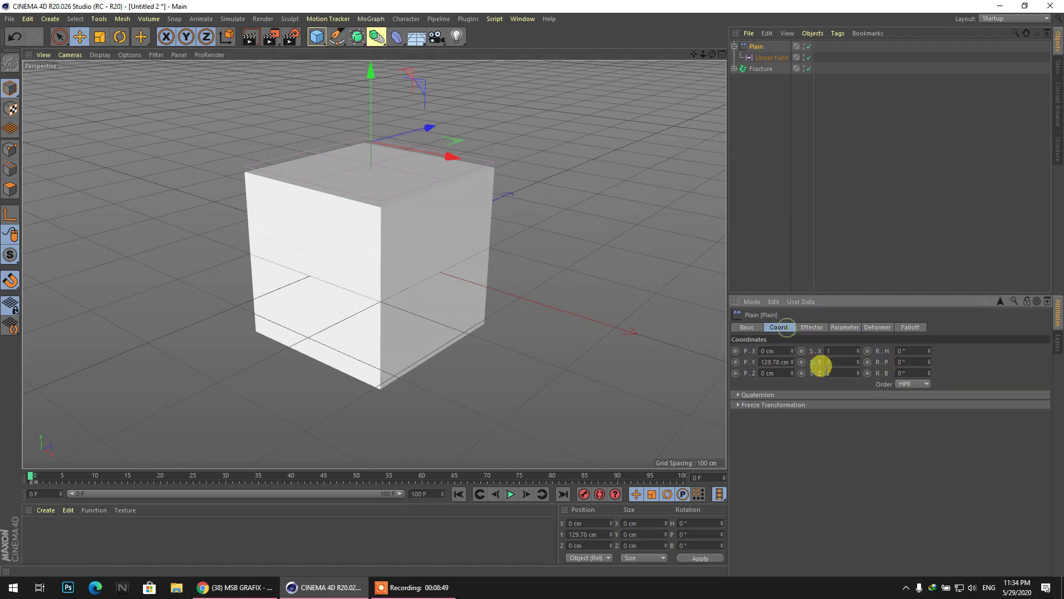
click(735, 362)
At frame 45, lower the Plain effector below the cube to about -278 cm and keyframe its Y position.
drag(28, 476, 613, 483)
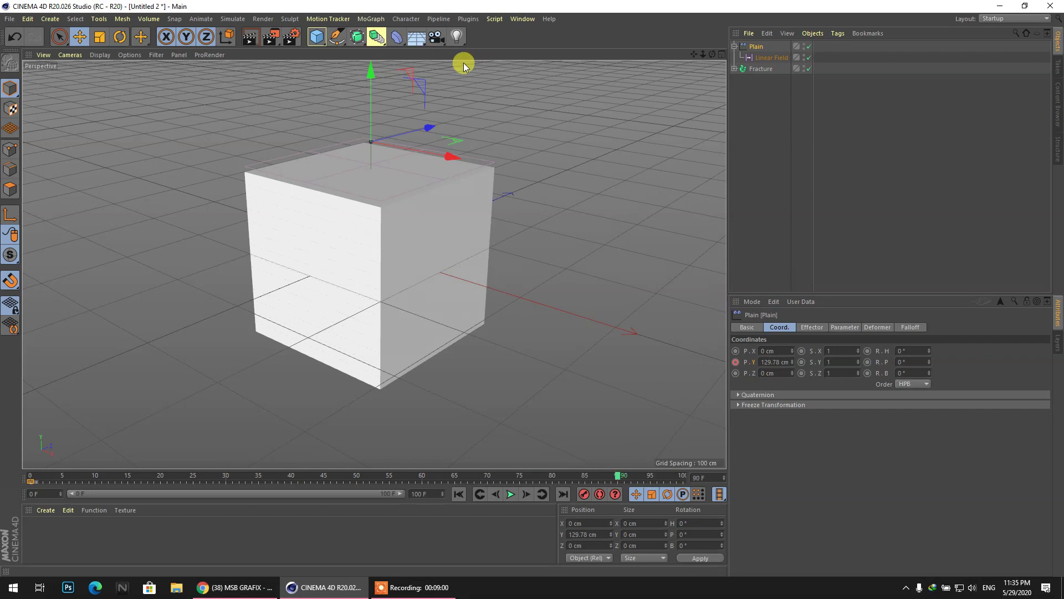
drag(371, 73, 365, 433)
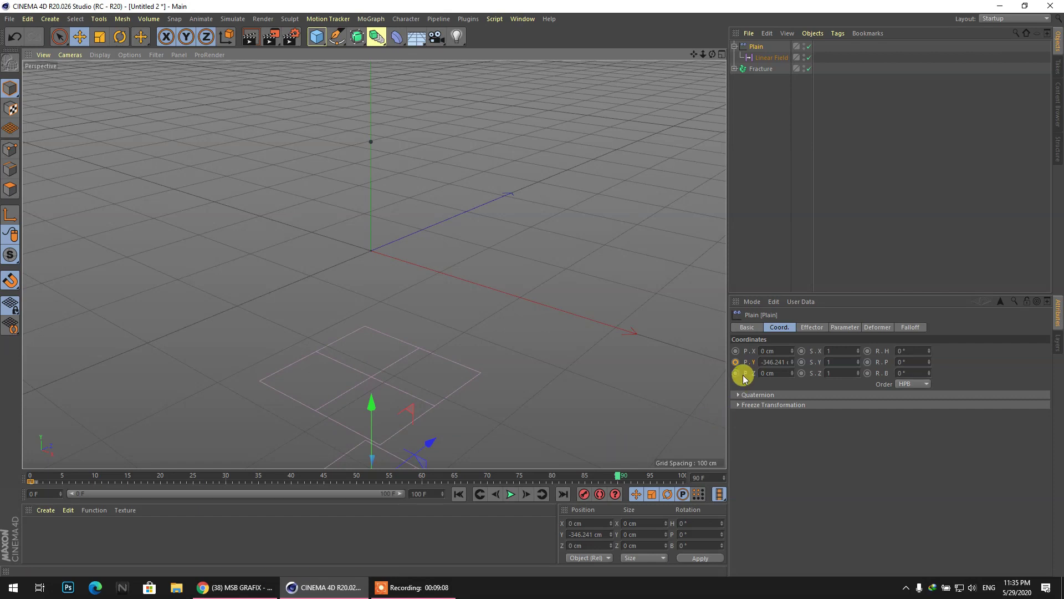
drag(620, 480, 330, 481)
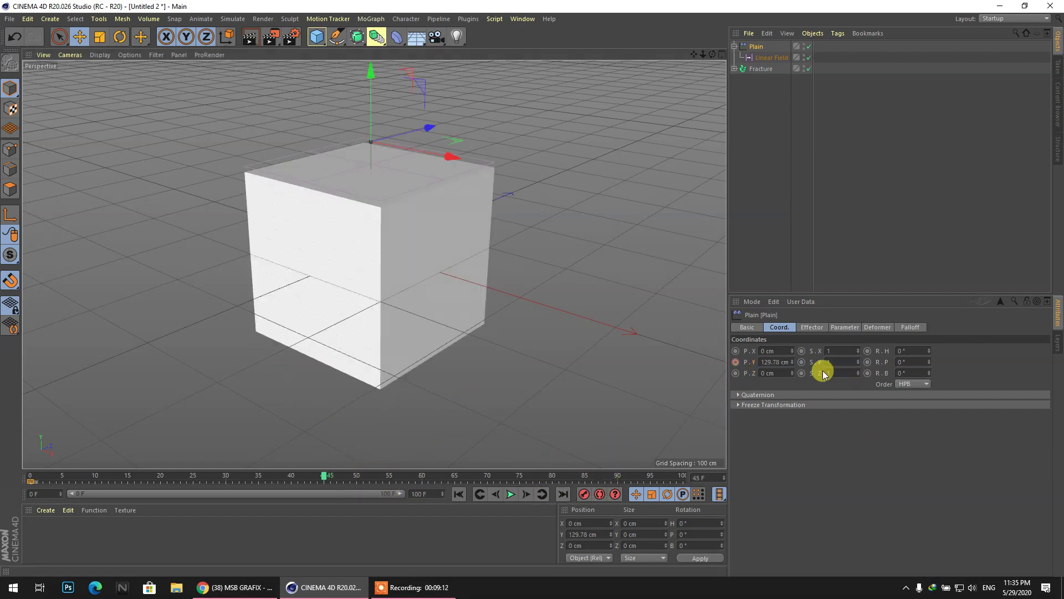
drag(371, 82, 370, 390)
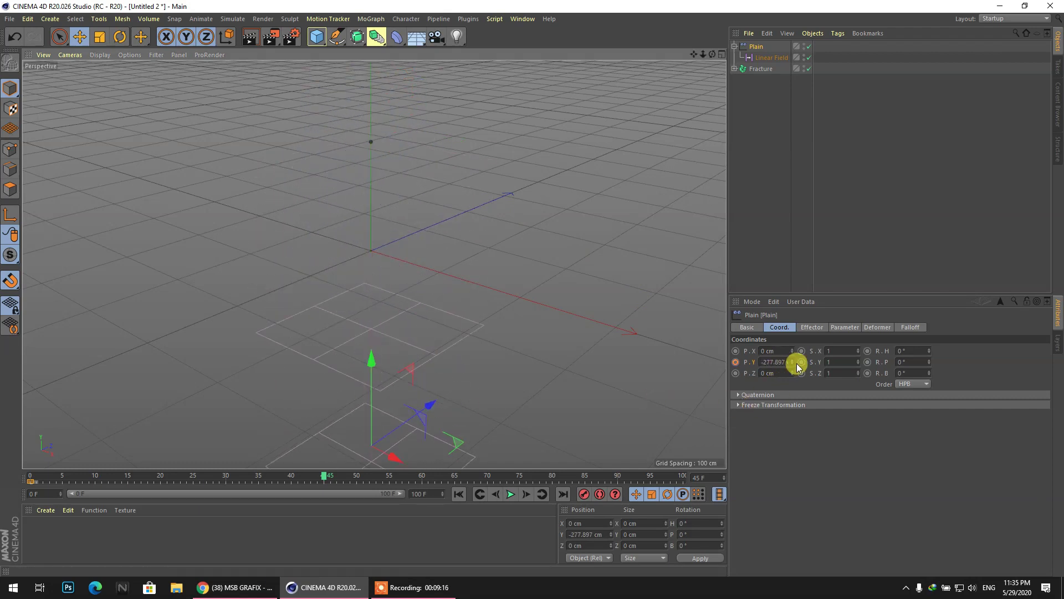
click(736, 362)
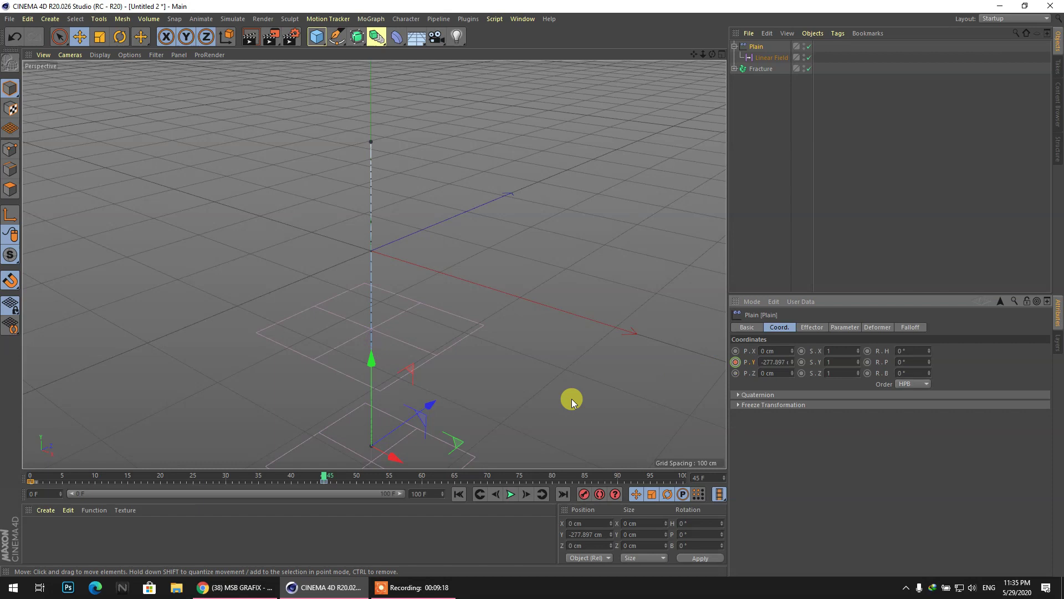
At frame 90, raise the Plain effector above the cube to about 167 cm and keyframe its Y position.
drag(324, 481, 615, 492)
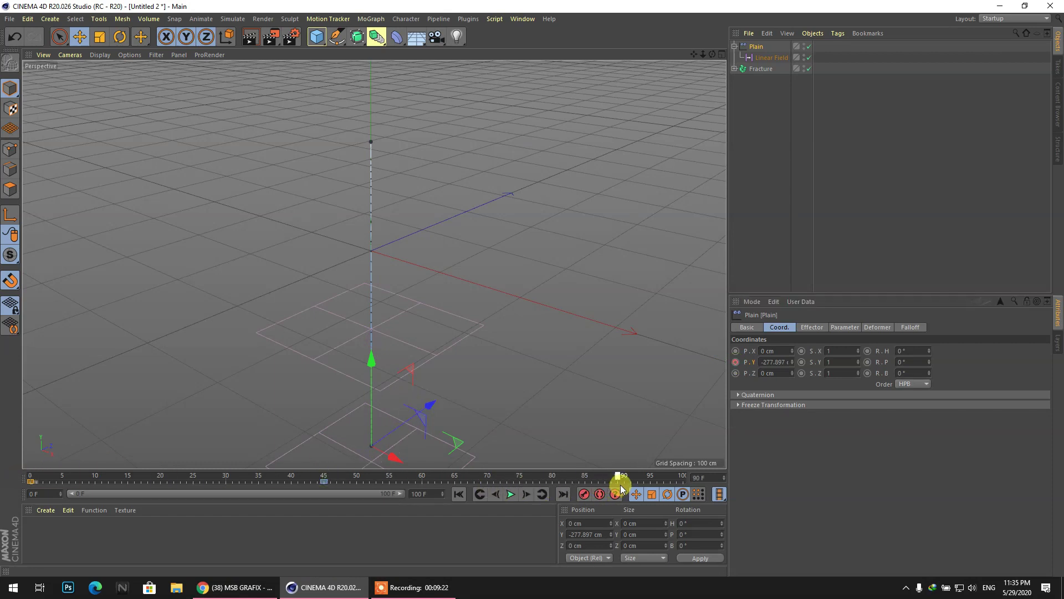
drag(373, 361, 371, 197)
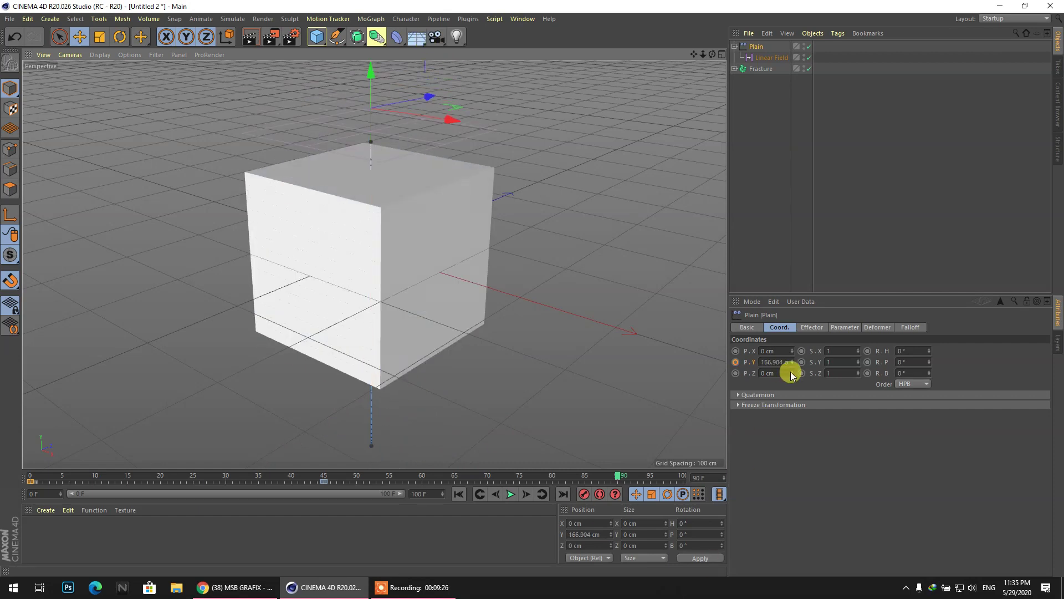
click(736, 363)
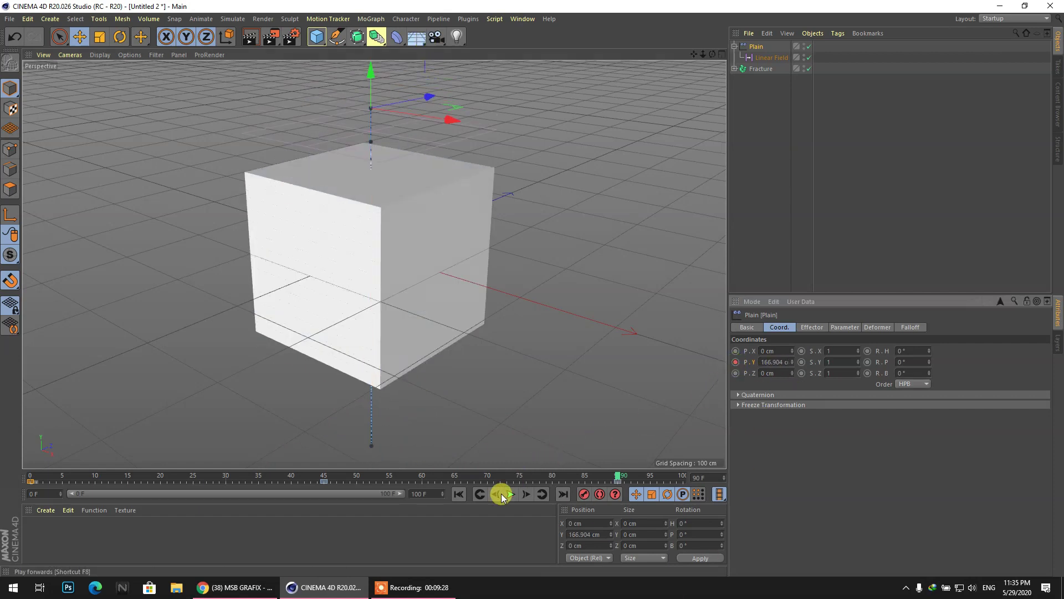
Play the slicing animation from the start twice to check the slab motion, and return to frame 0.
click(459, 494)
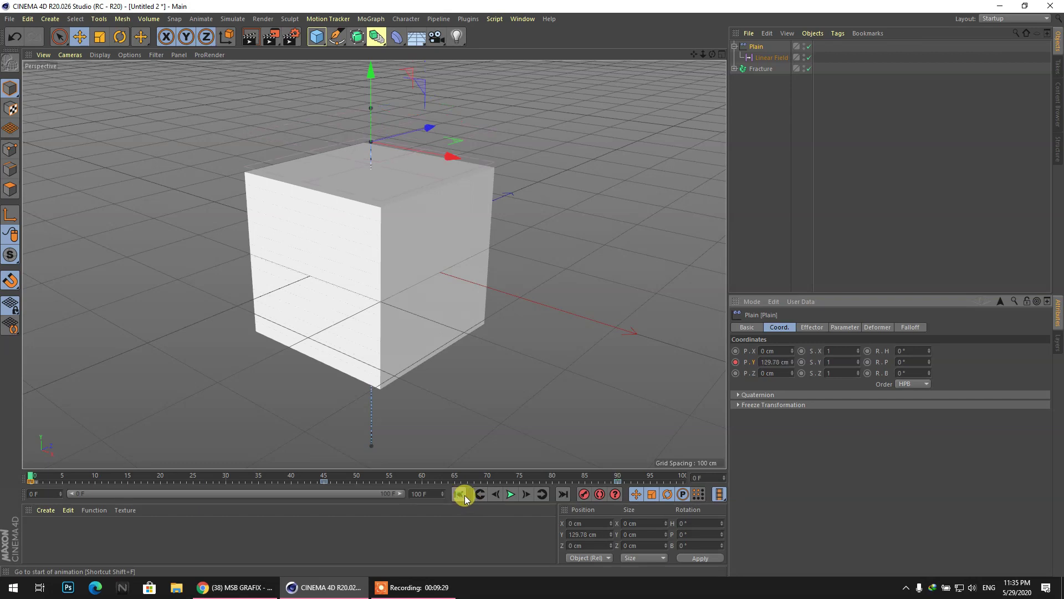
click(508, 494)
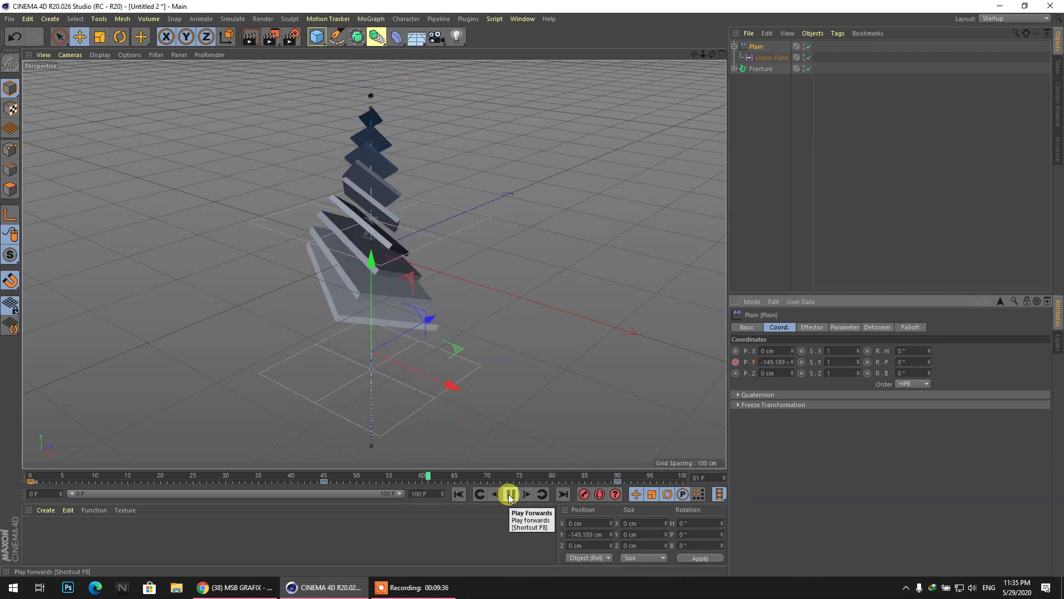
click(509, 494)
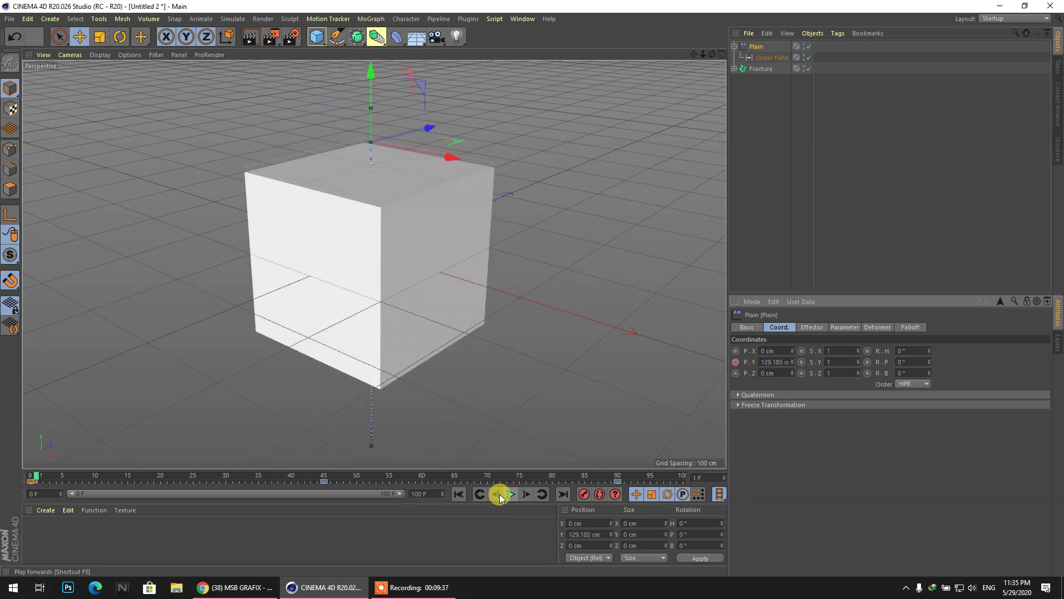
click(460, 495)
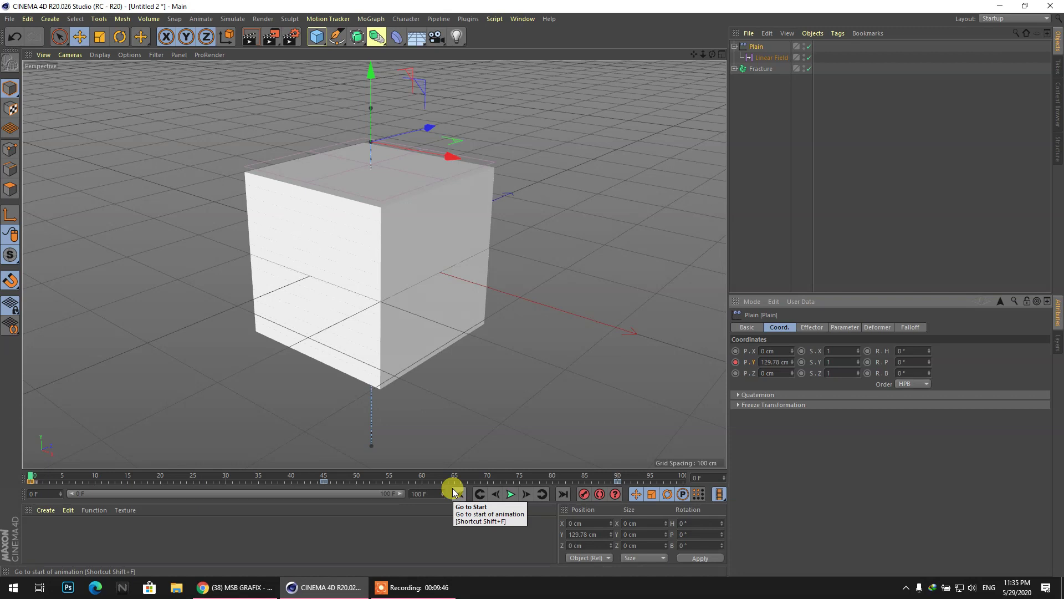
click(510, 494)
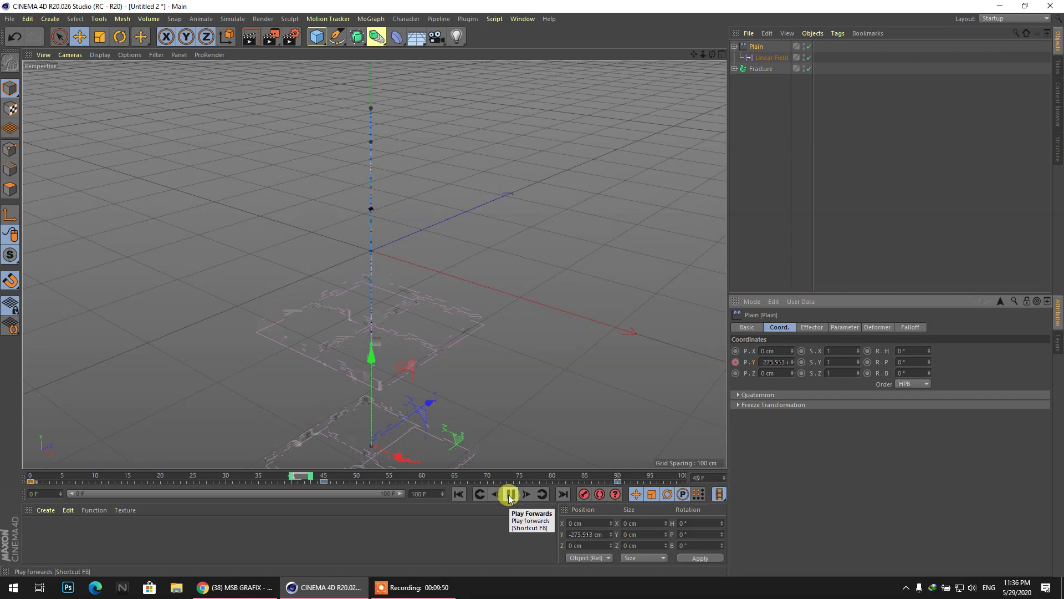
click(510, 494)
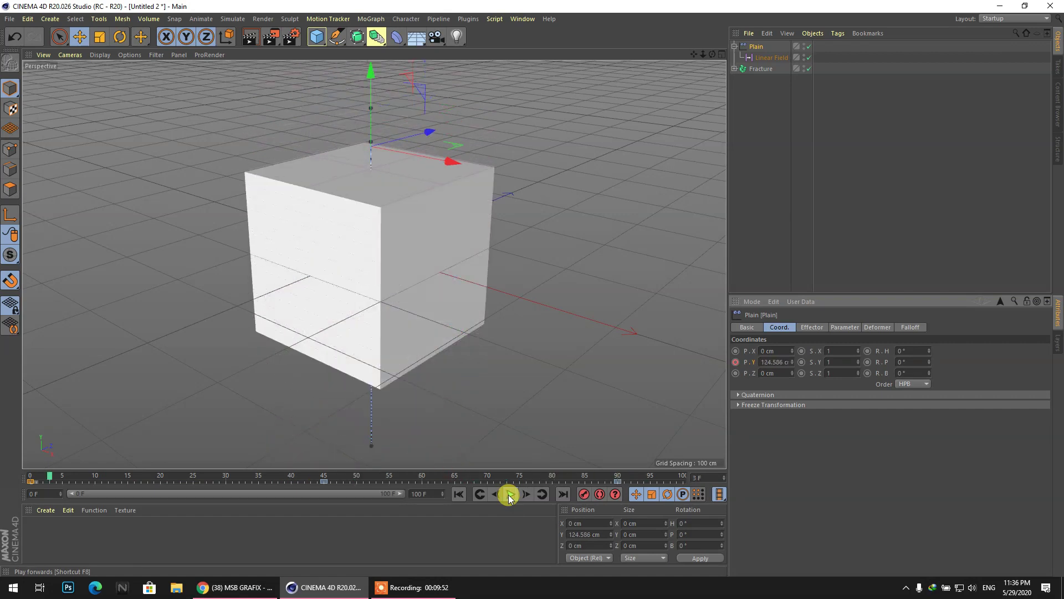
click(459, 494)
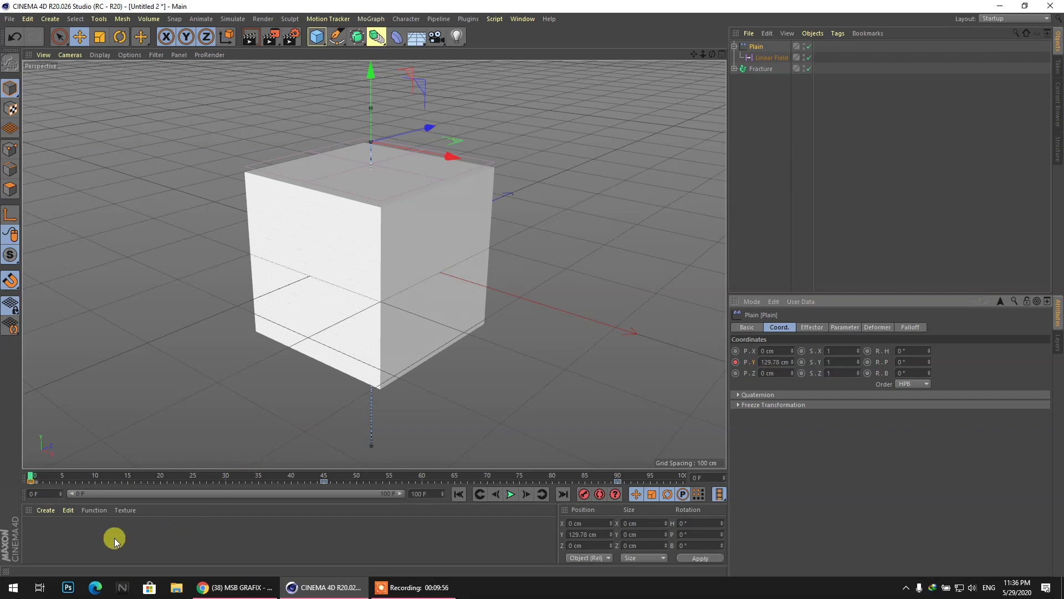
Create a new material with the D45 logo image as its color texture, without copying the image to the project location.
double_click(93, 540)
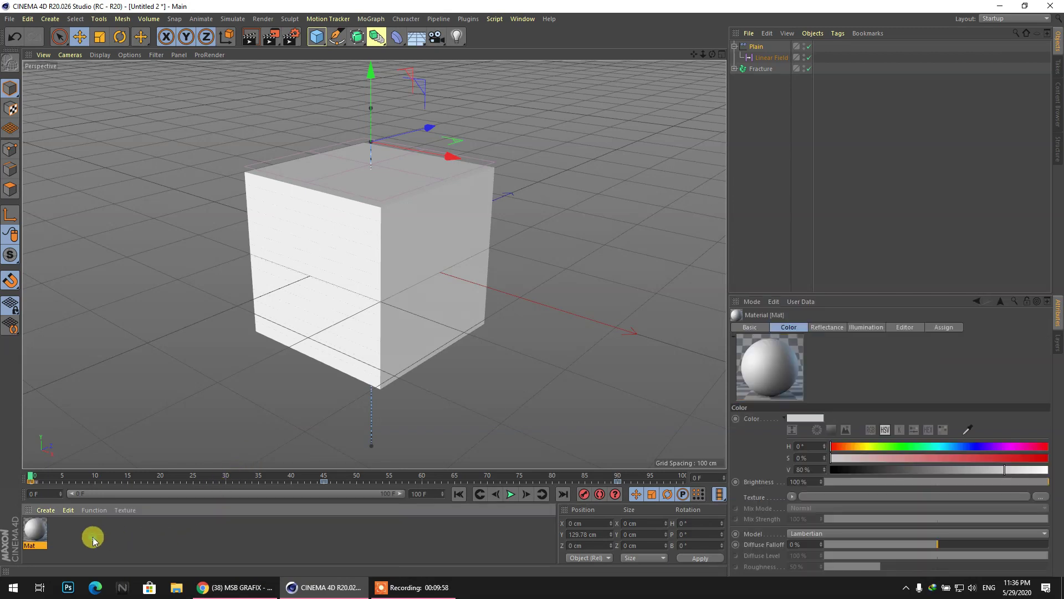
double_click(35, 530)
click(348, 192)
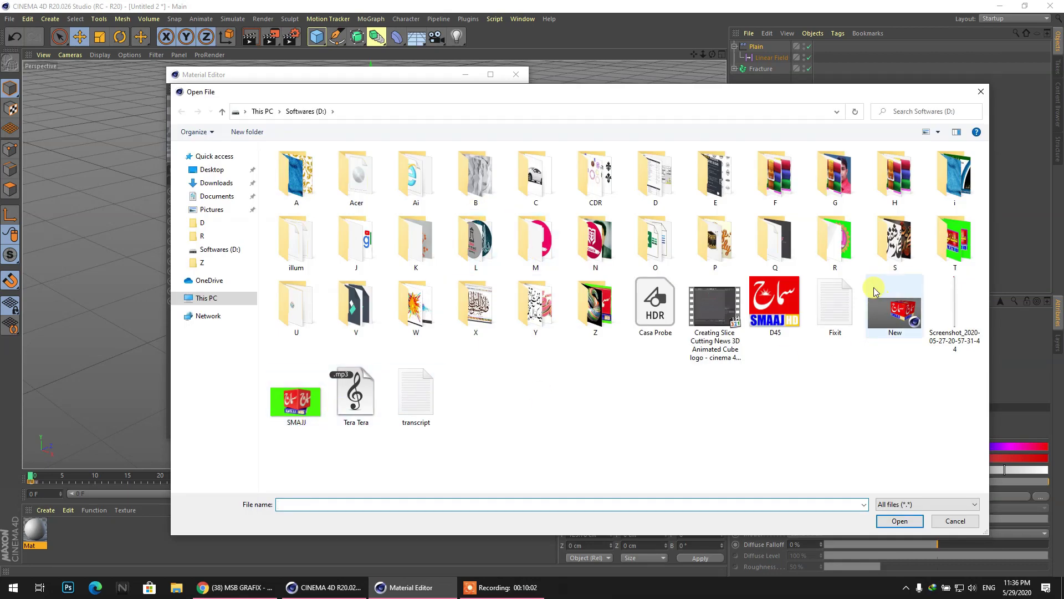
click(787, 299)
click(901, 521)
click(889, 523)
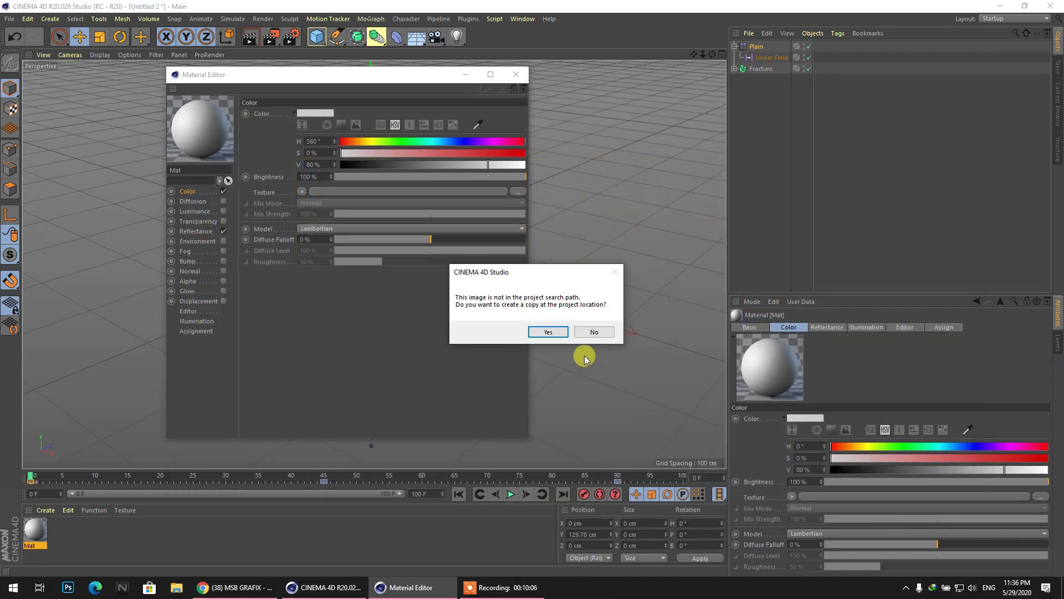
click(589, 332)
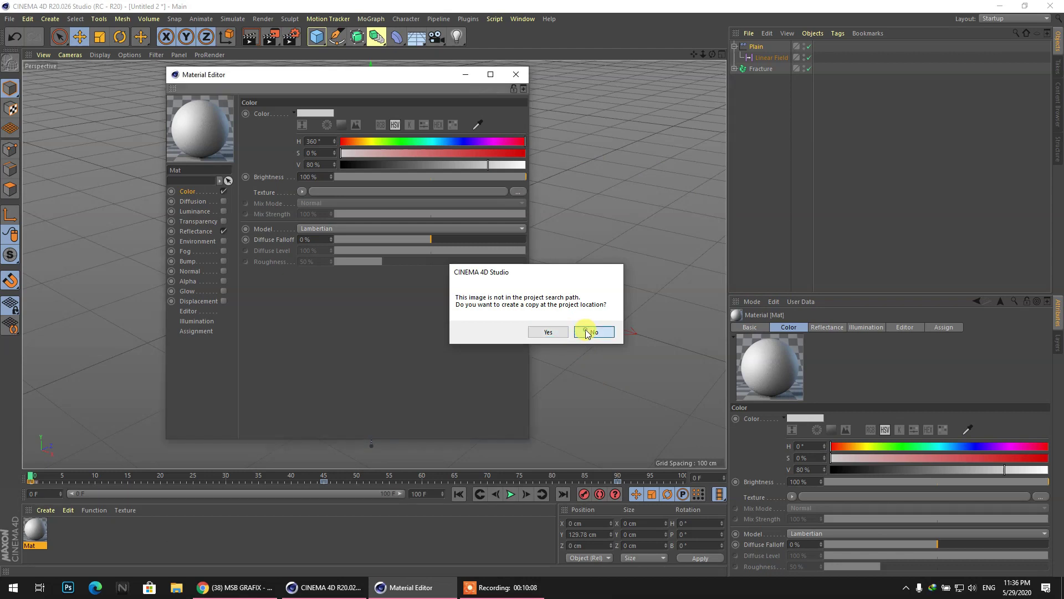
click(521, 76)
Apply the logo material to the whole Fracture object instead of a single slab.
drag(34, 527, 361, 258)
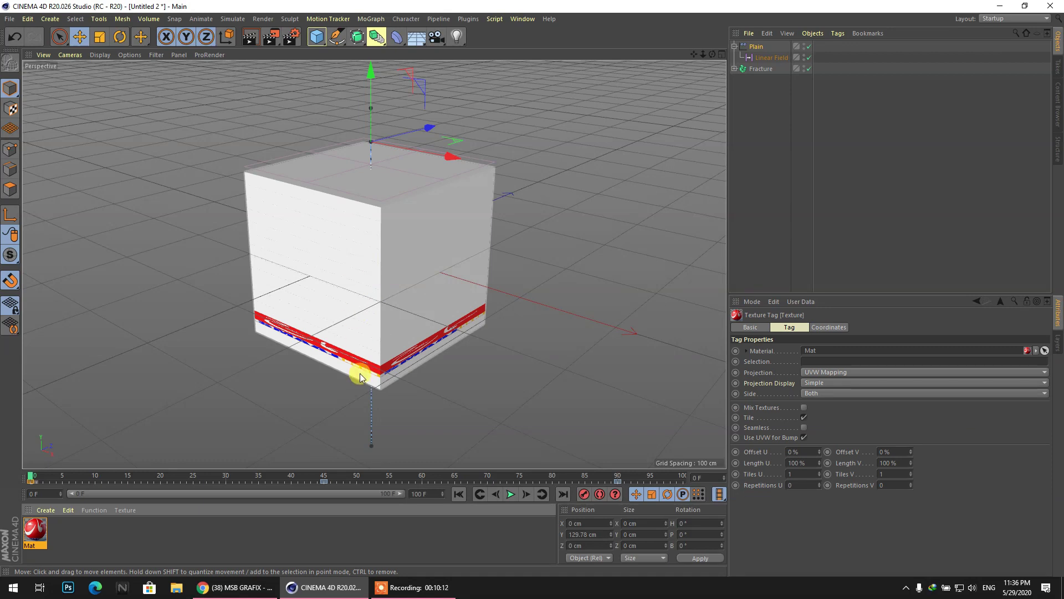
key(ctrl+z)
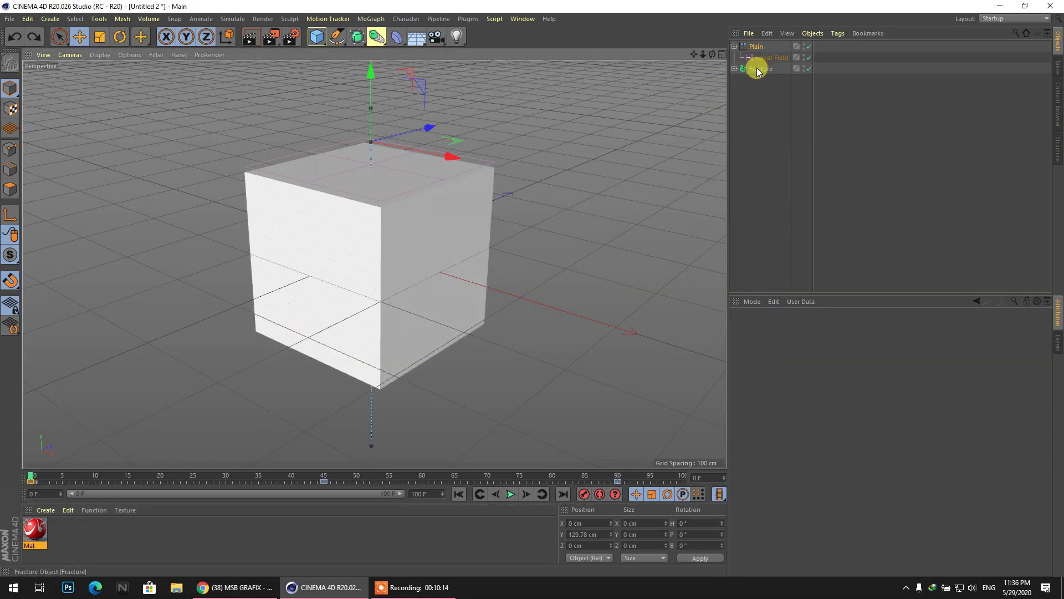
drag(27, 526, 756, 69)
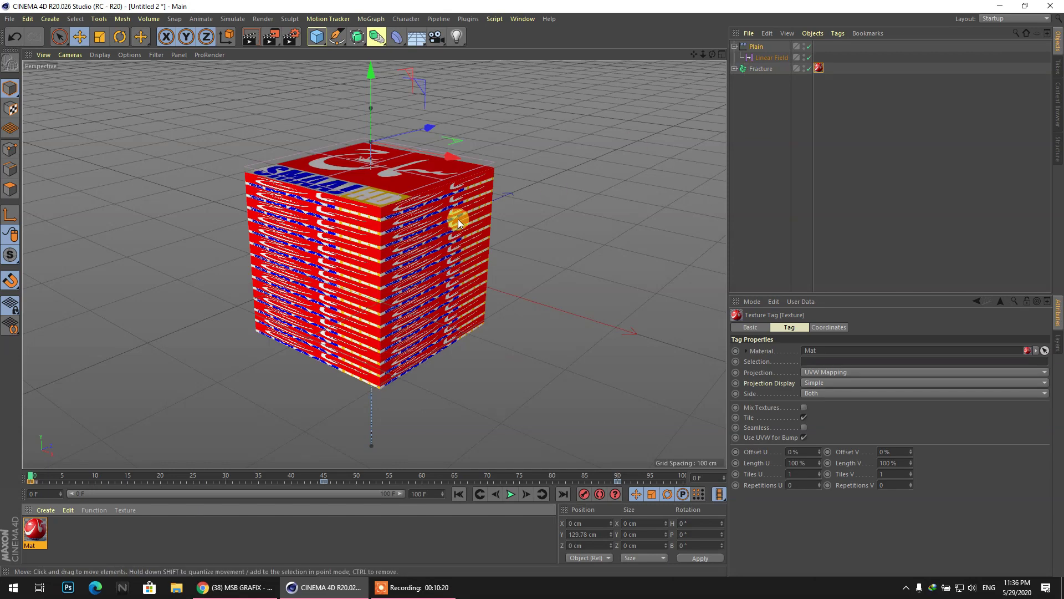
click(735, 69)
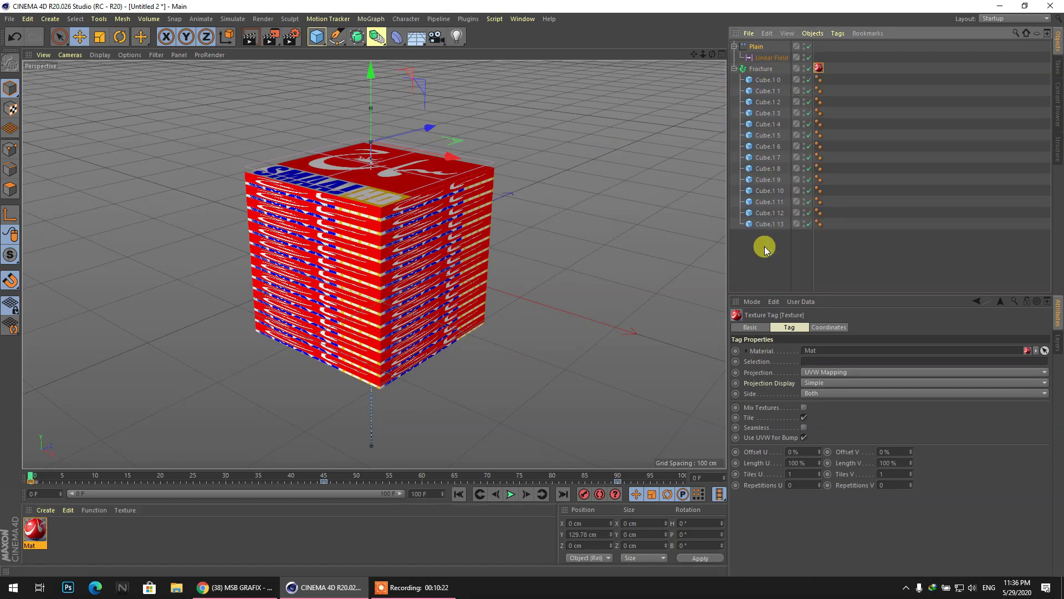
click(735, 69)
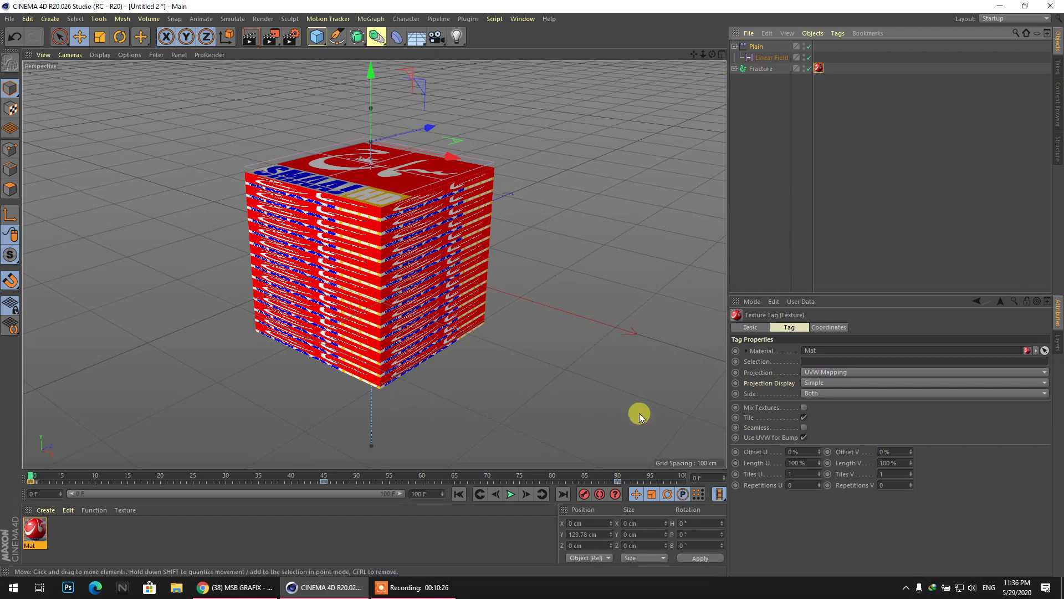
Set the projection of the Fracture object's texture tag to Cubic.
click(753, 69)
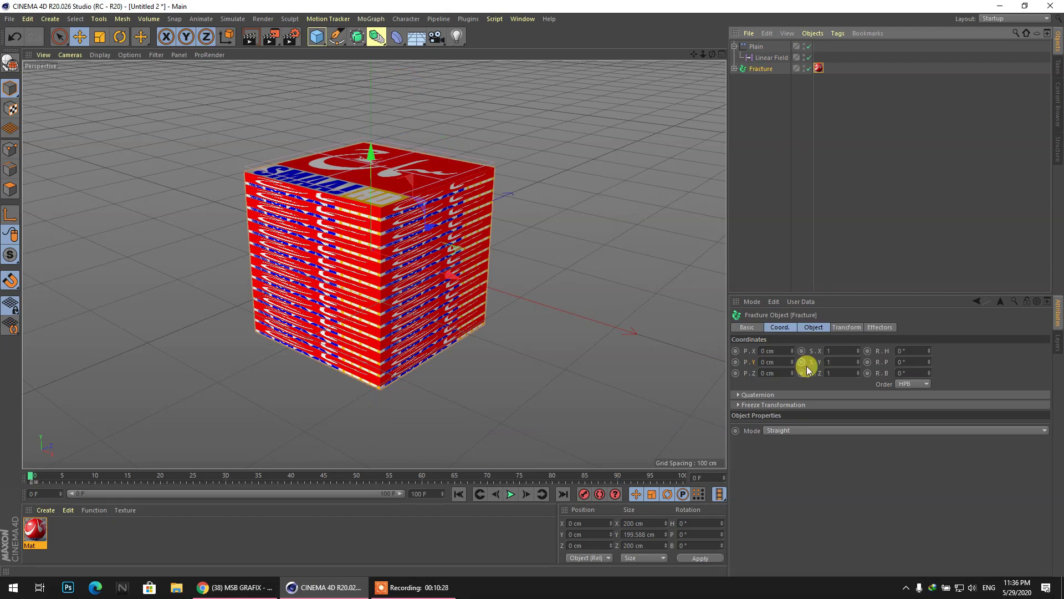
click(819, 69)
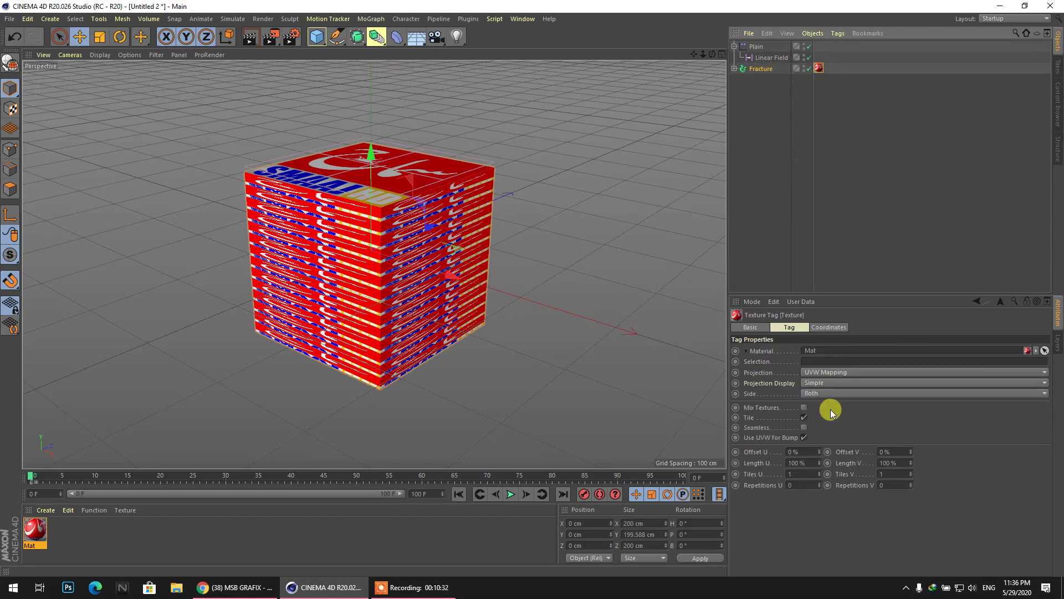
click(833, 373)
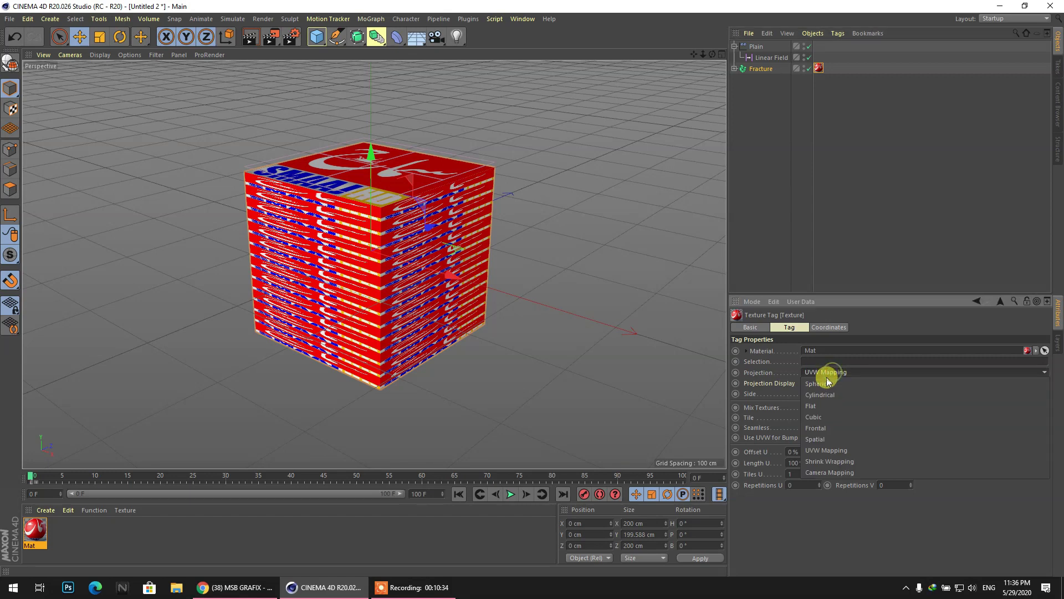
click(821, 418)
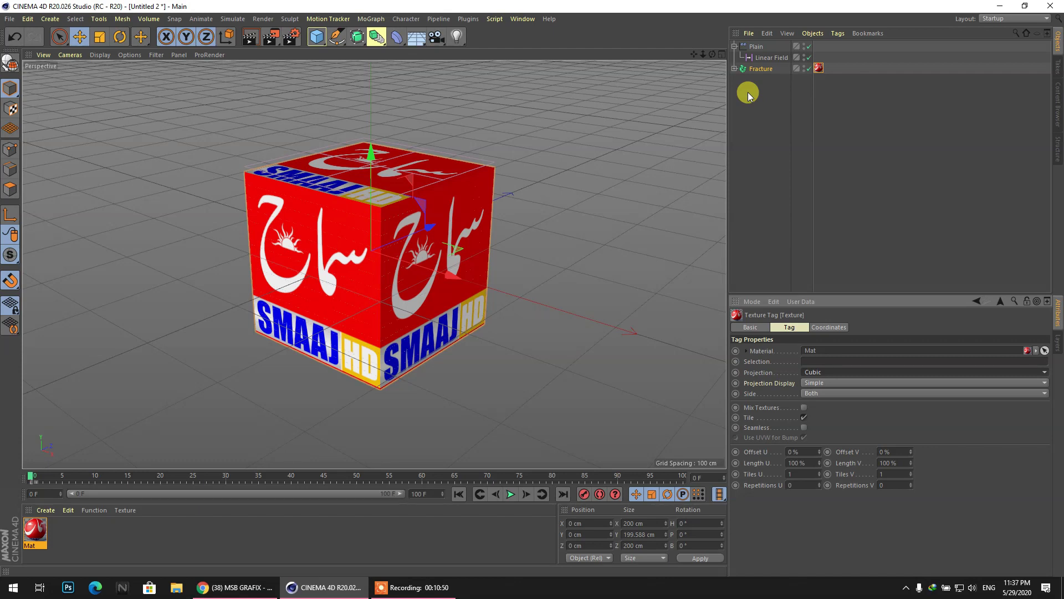
Keyframe the texture tag's heading rotation at 0° on frame 0 and at 360° on frame 100.
click(819, 327)
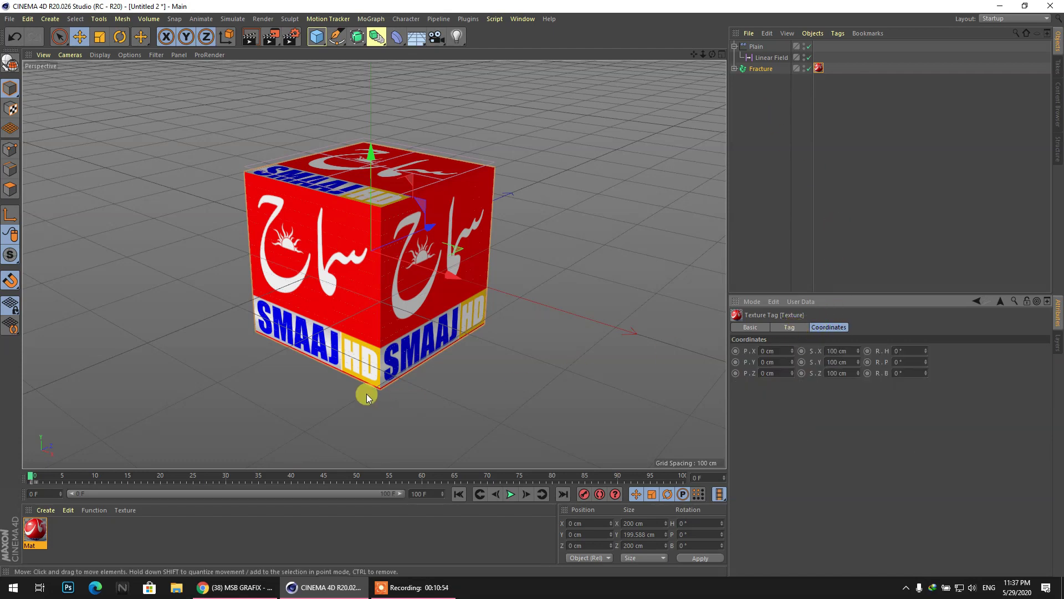
ctrl+click(867, 351)
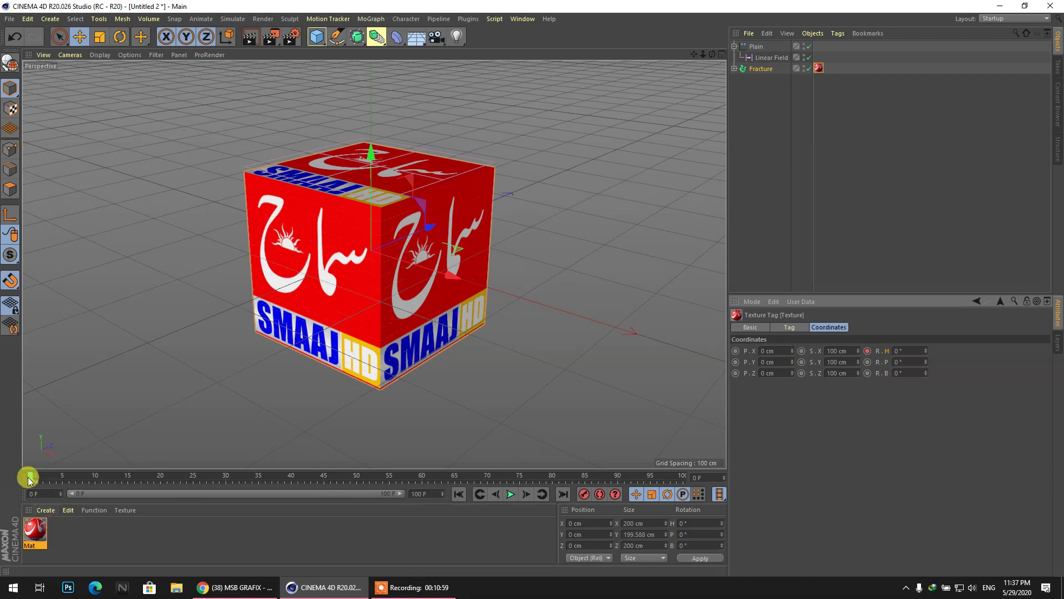
drag(32, 479, 637, 477)
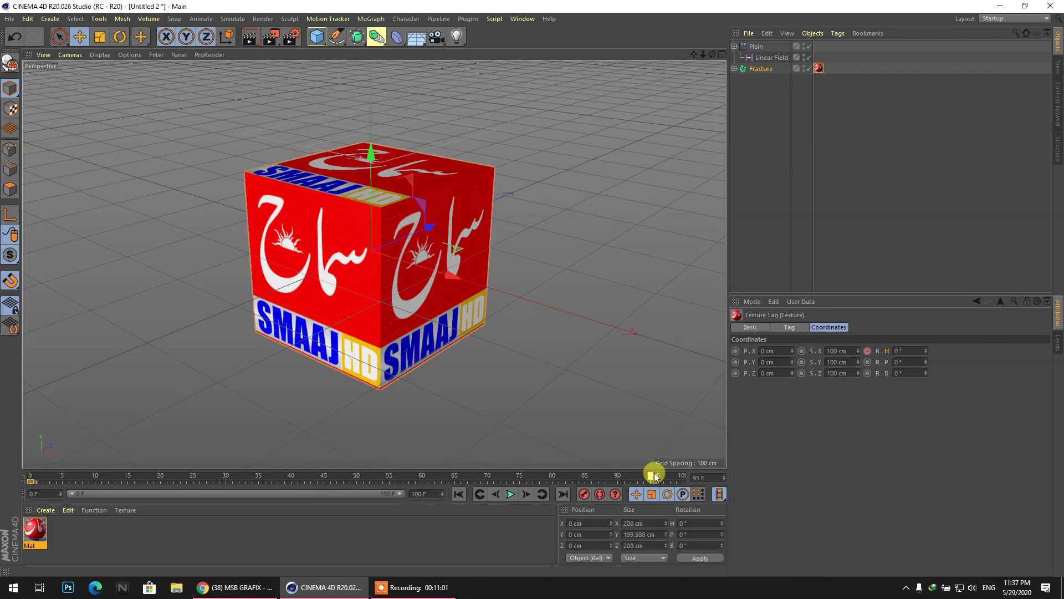
click(906, 350)
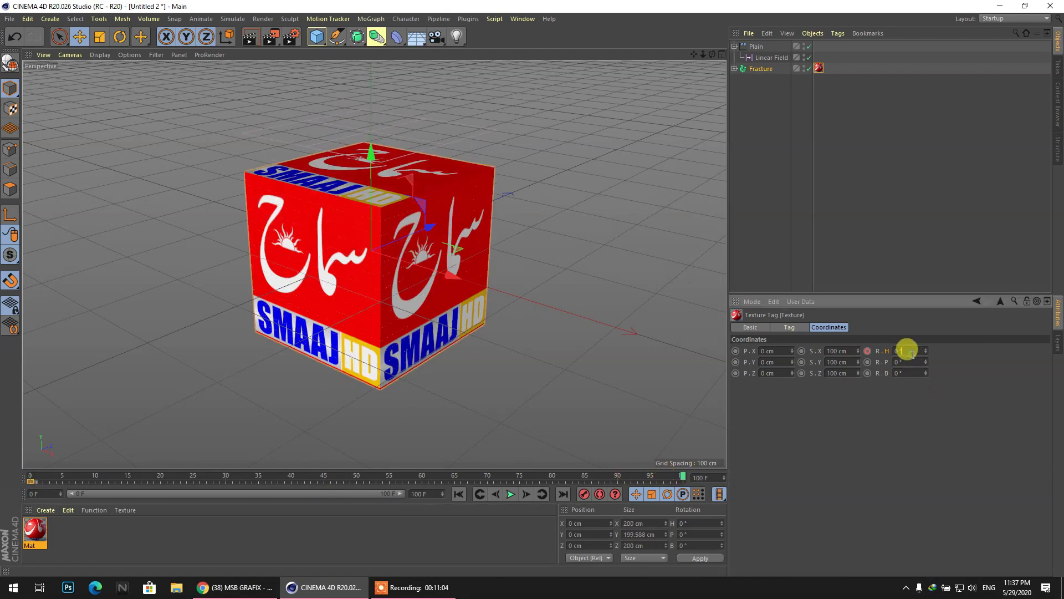
ctrl+click(867, 350)
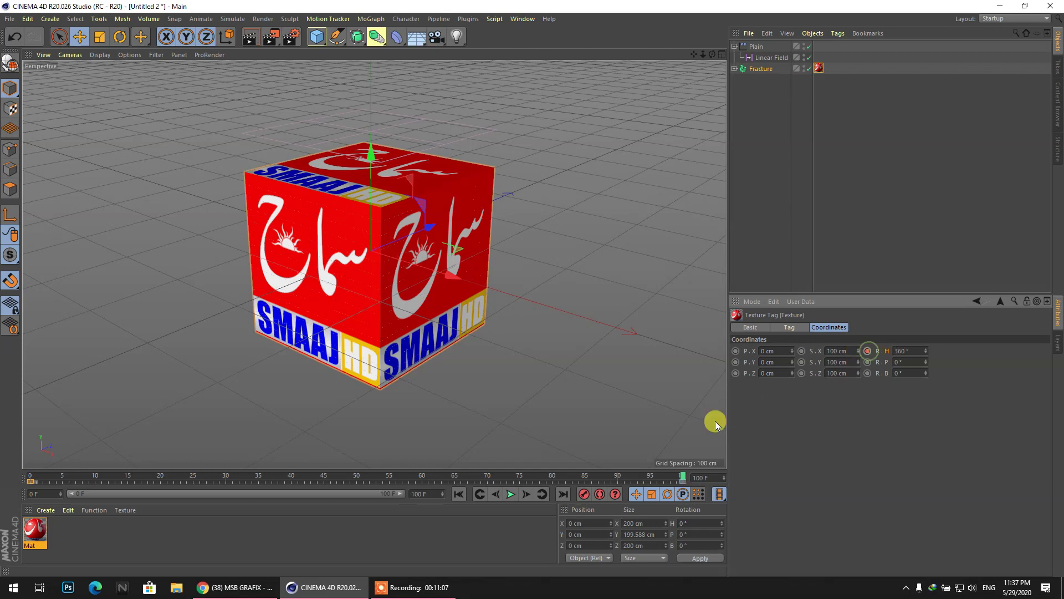
Play back the twisting cube animation with the rotating texture and return to the first frame.
click(518, 493)
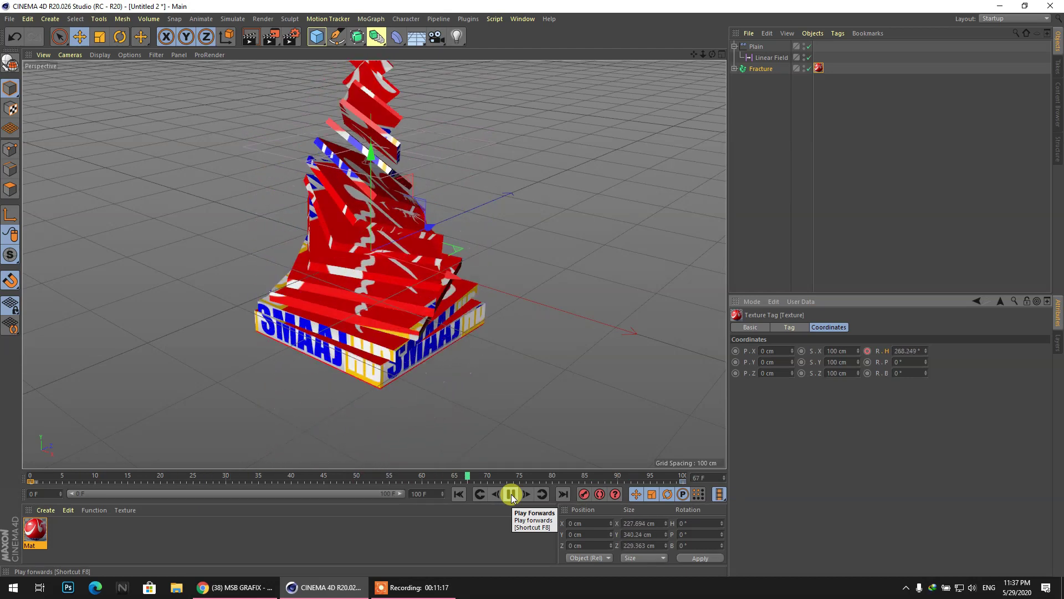
click(511, 494)
click(458, 494)
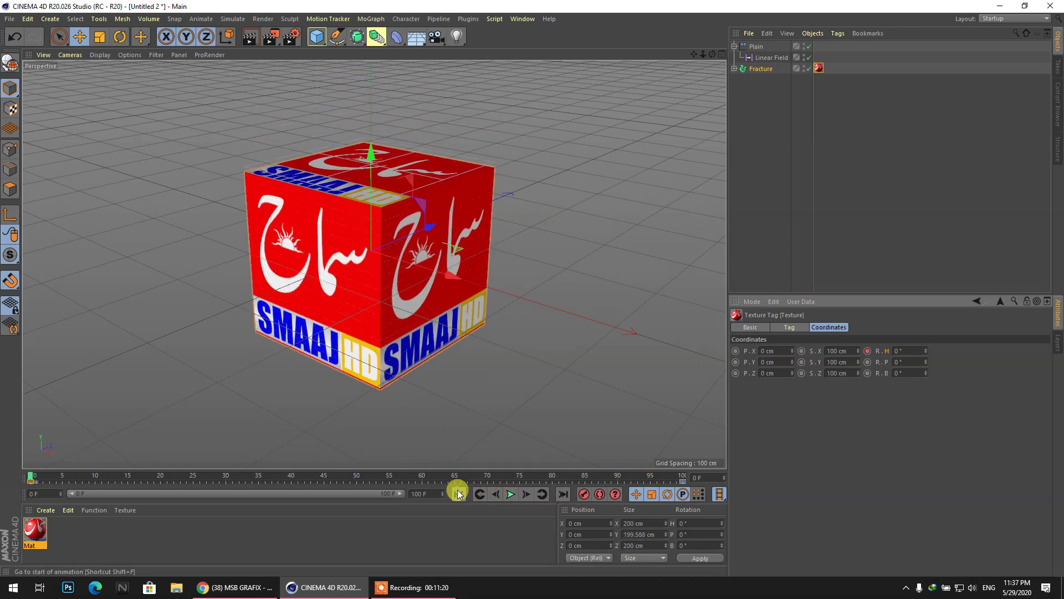
Move the texture tag's final 360° heading keyframe to frame 70 and play back the animation.
drag(683, 480, 519, 482)
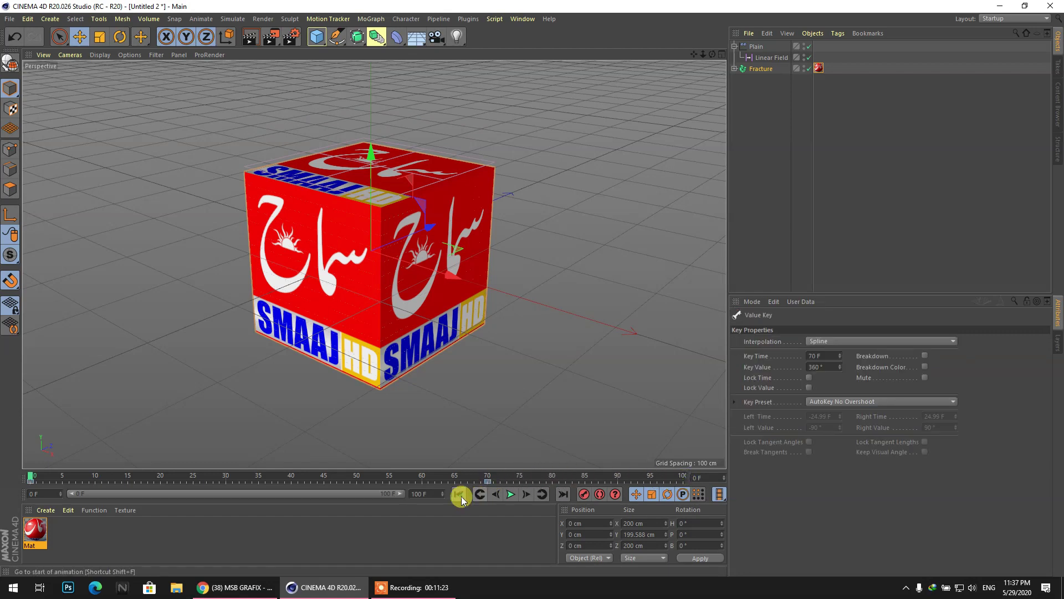
click(509, 495)
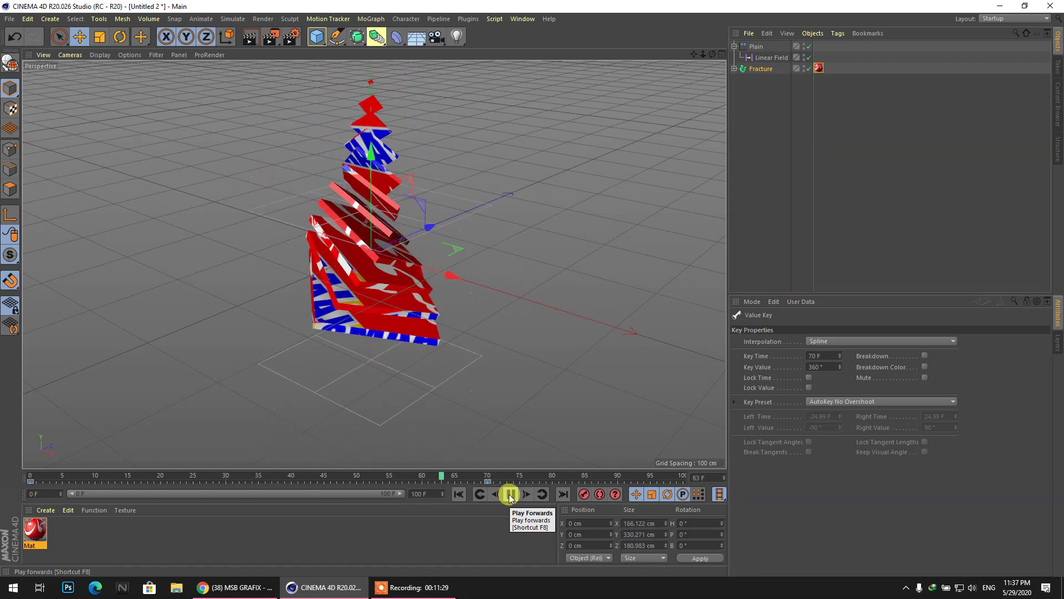
click(509, 494)
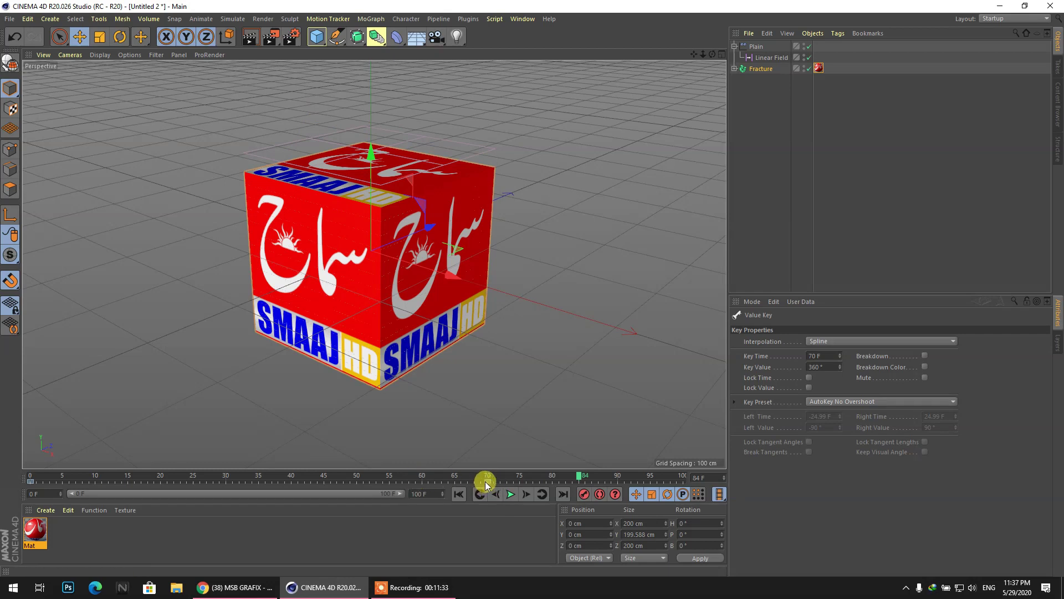
click(488, 484)
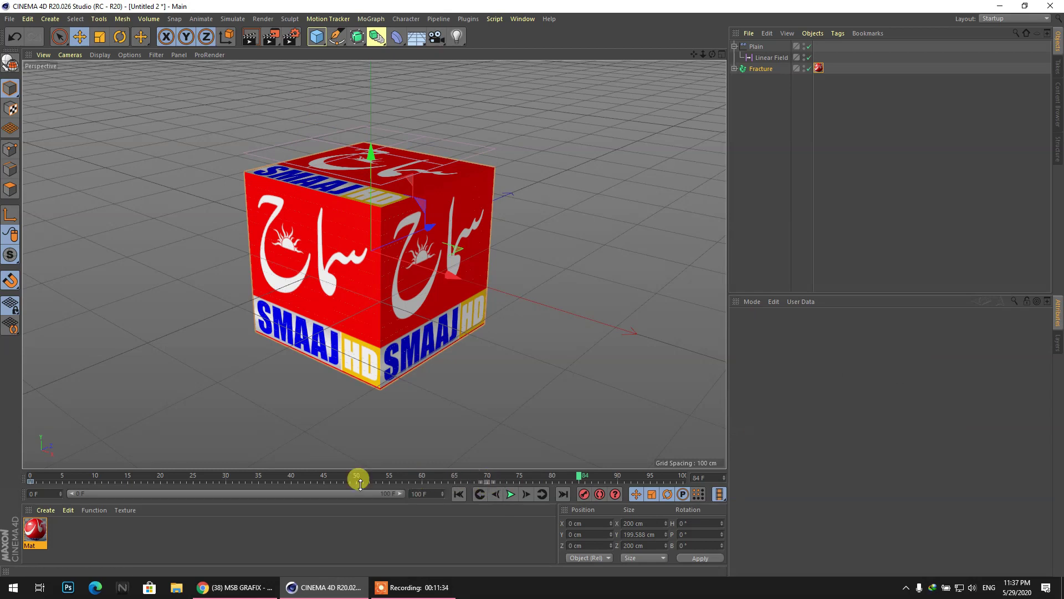
click(30, 482)
click(142, 482)
key(ctrl+z)
key(ctrl+z)
key(ctrl+z)
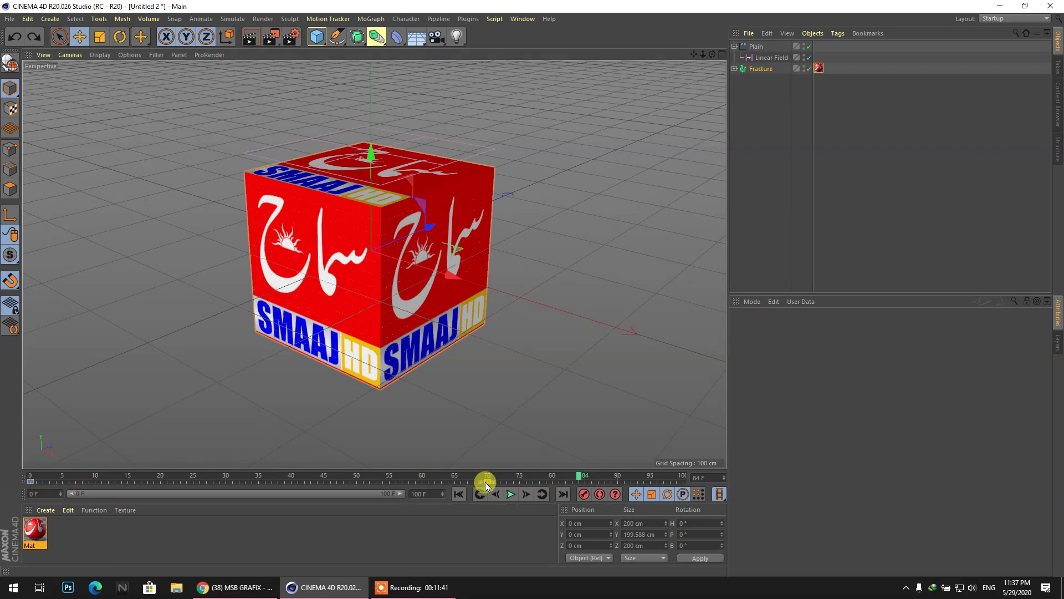
Delete the heading rotation animation track of the Fracture object's texture tag and play back the animation.
click(762, 70)
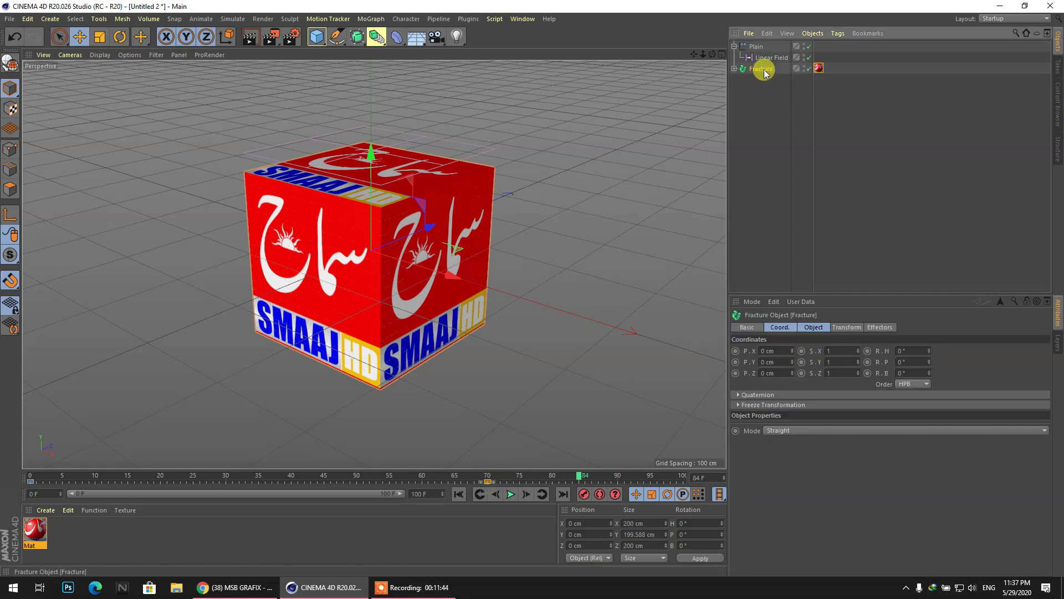
click(787, 327)
click(191, 530)
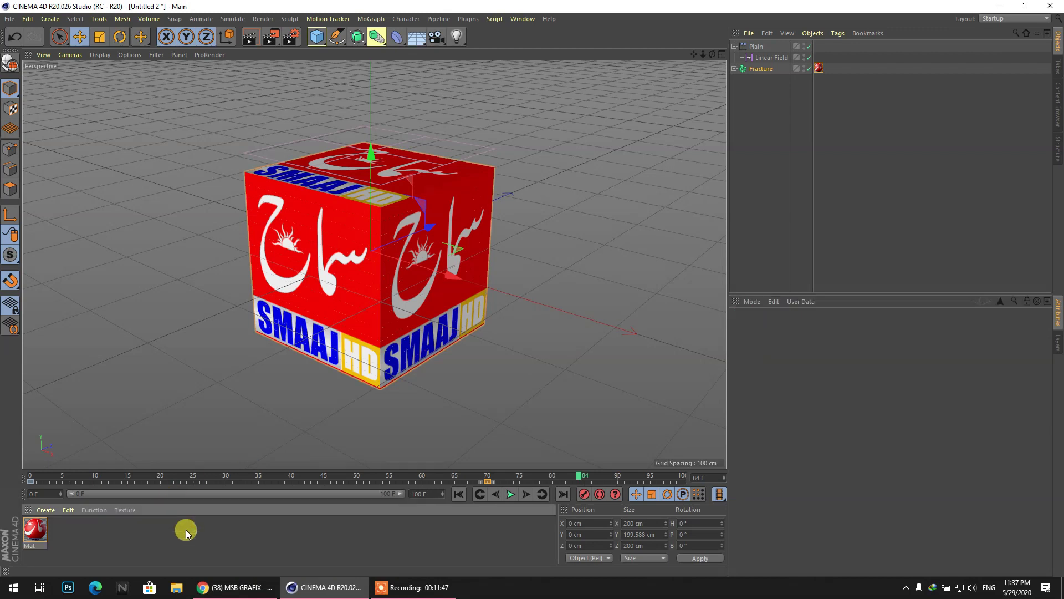
drag(819, 73, 818, 72)
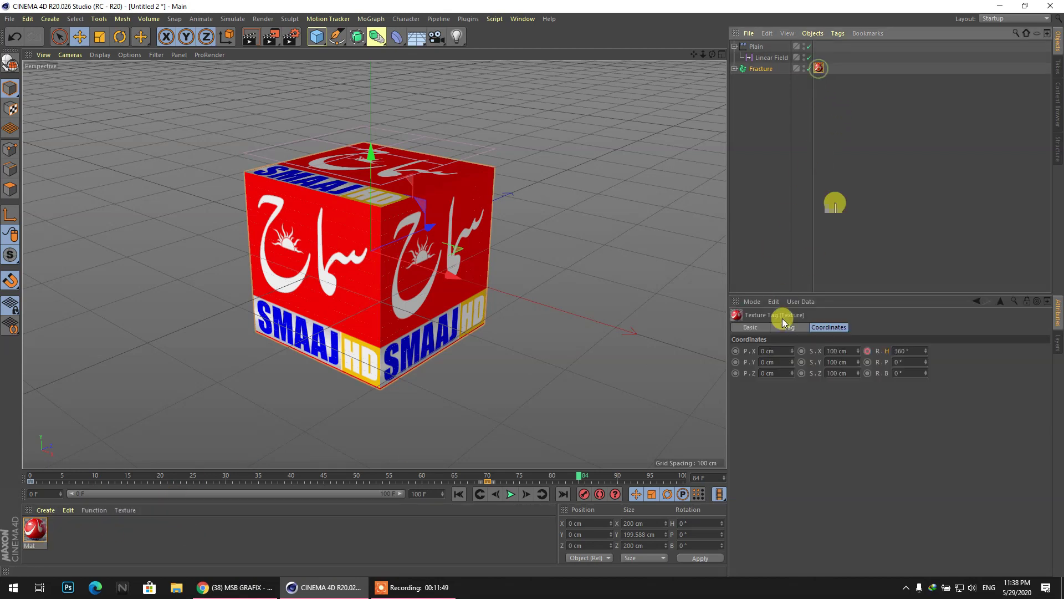
right_click(870, 354)
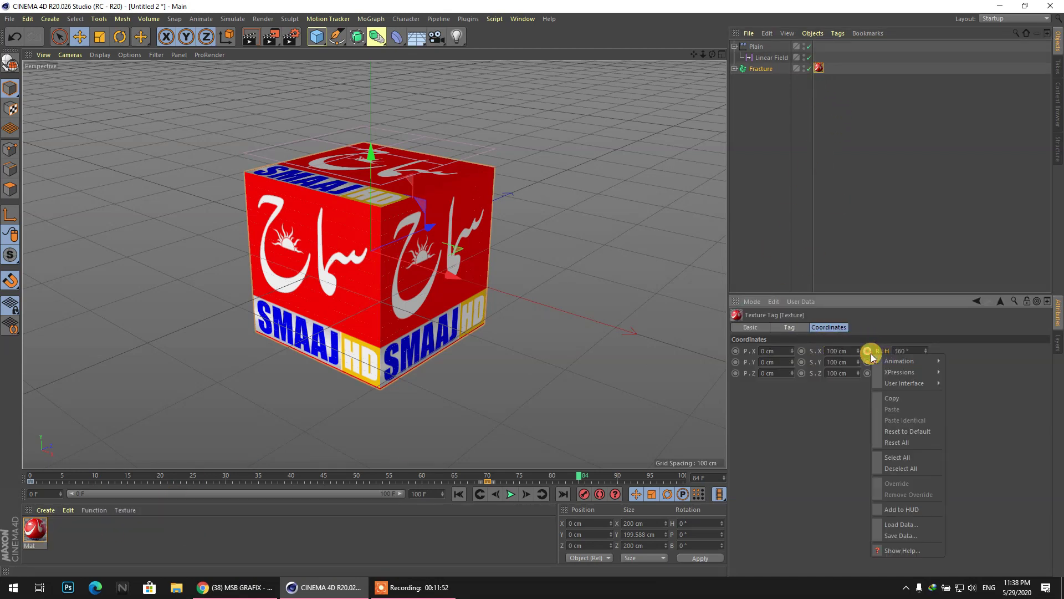
mouse_move(909, 361)
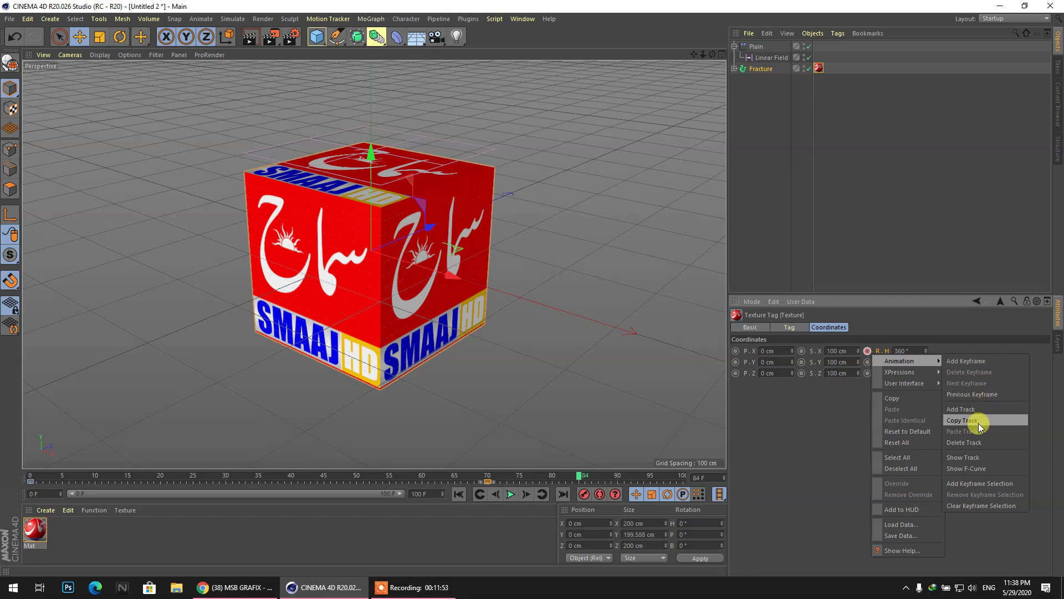
click(976, 444)
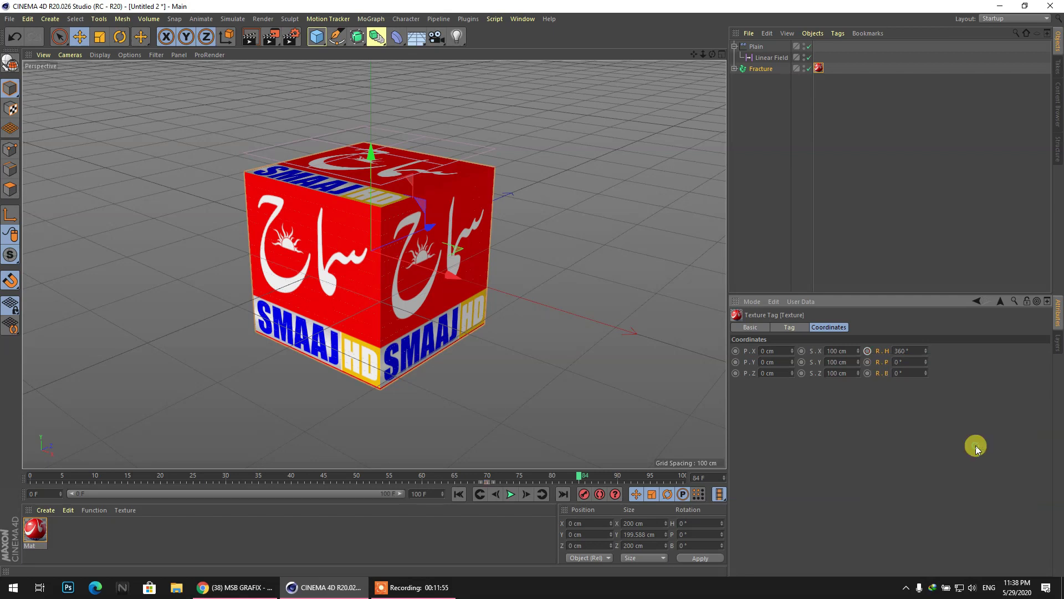
click(508, 495)
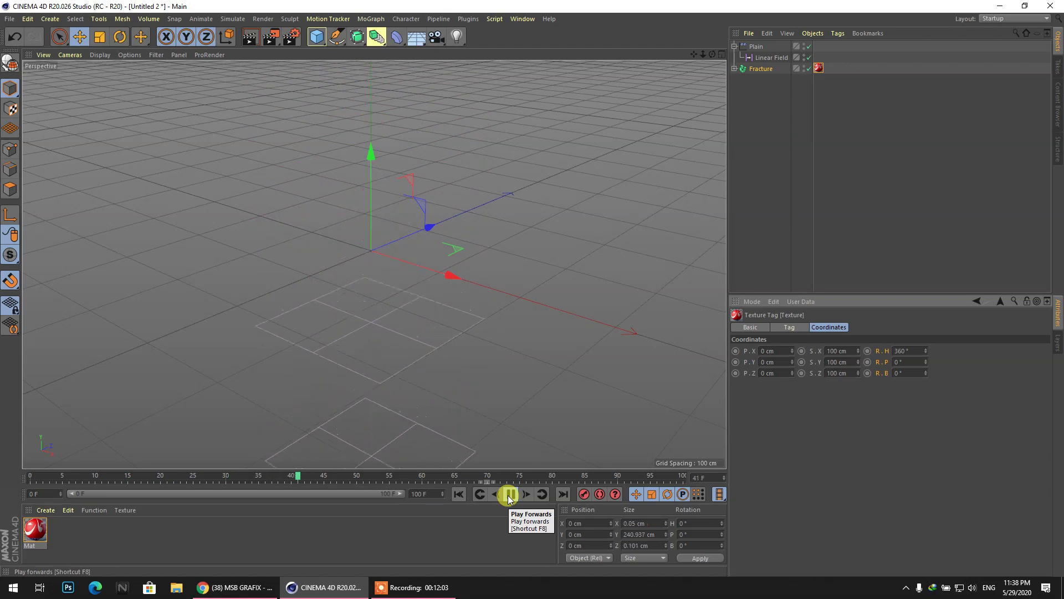
click(508, 495)
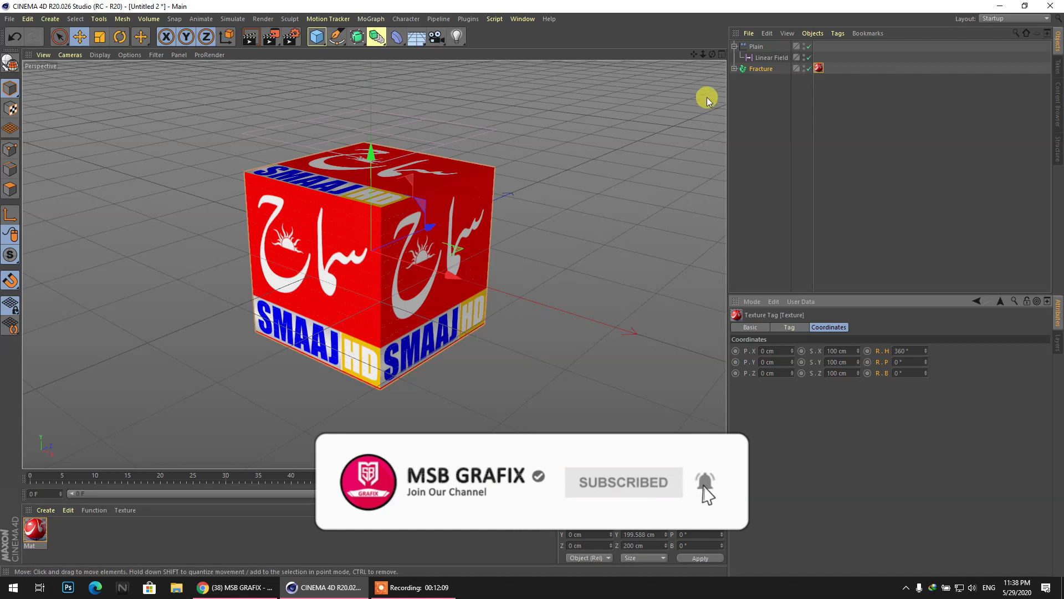
Add a Reflection (Legacy) layer to the logo material's reflectance and set its layer color brightness to 44%.
drag(712, 54, 762, 30)
drag(700, 59, 711, 36)
scroll(456, 349, up, 2)
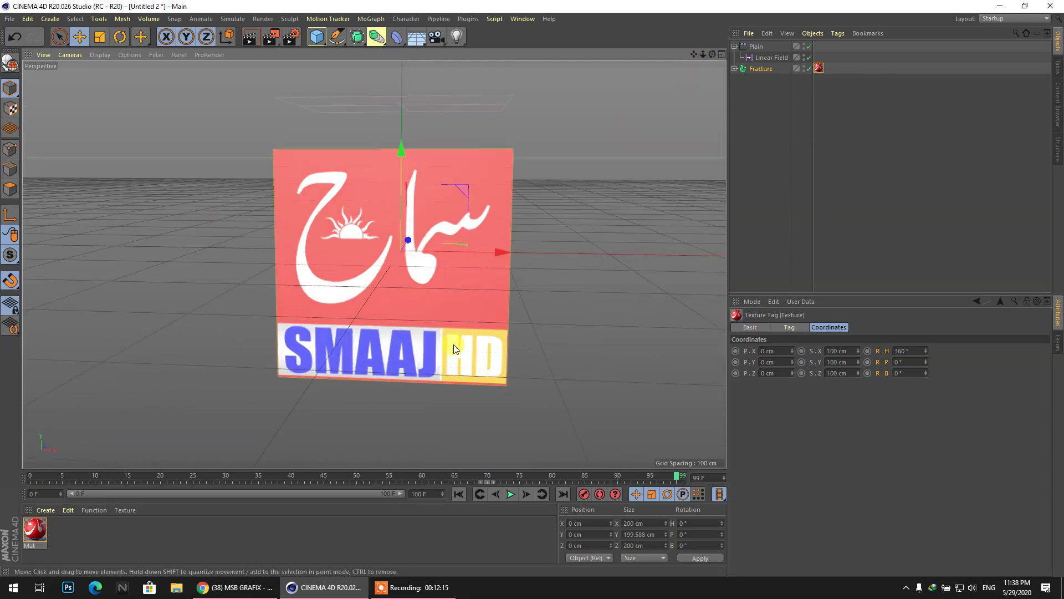
scroll(455, 349, up, 1)
drag(712, 54, 702, 76)
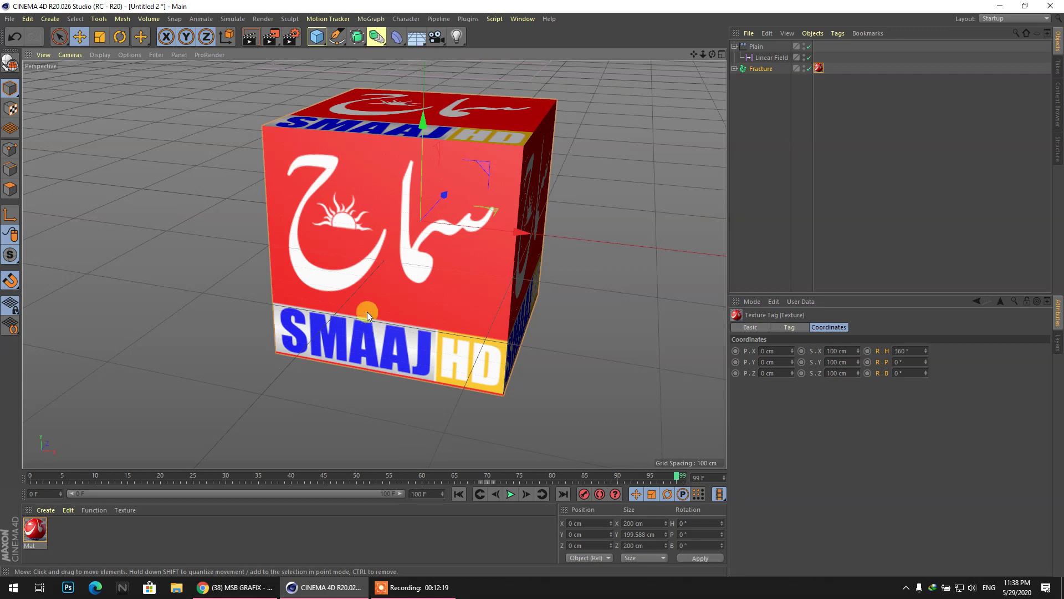
double_click(35, 532)
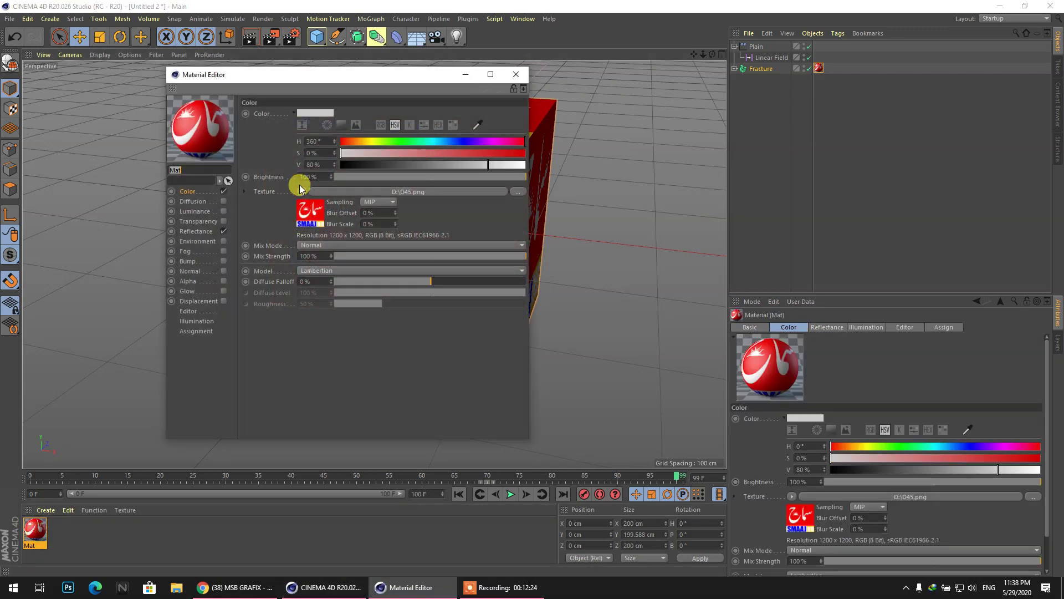
click(196, 230)
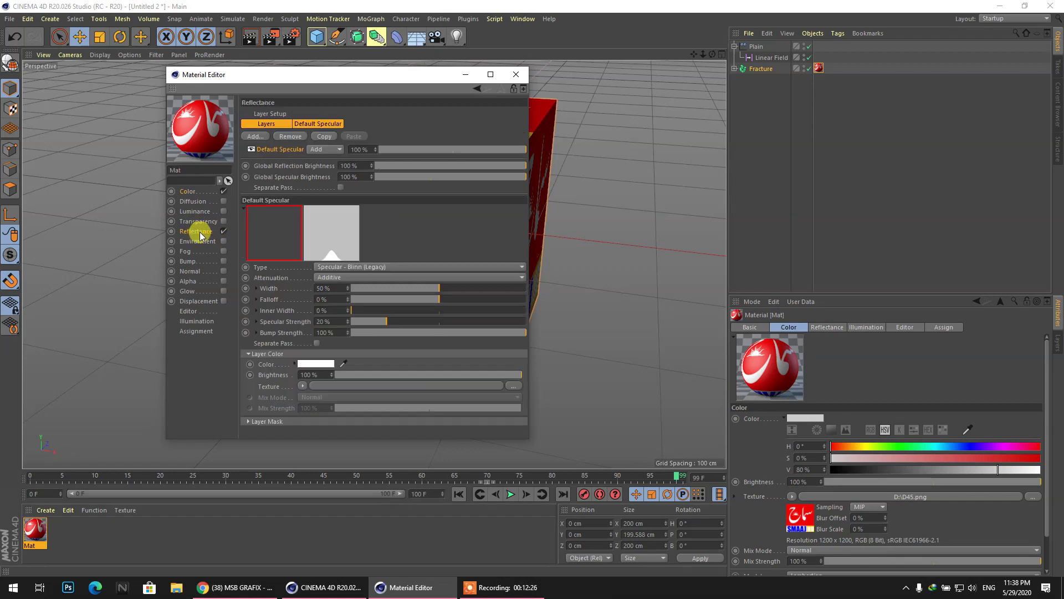
click(255, 136)
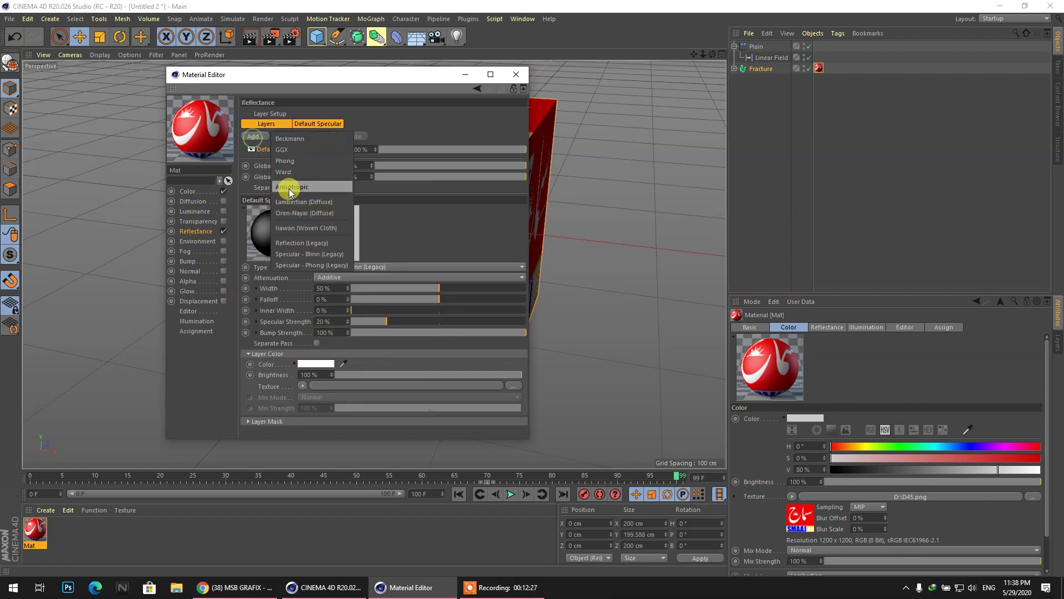
click(302, 243)
drag(413, 366, 393, 367)
drag(327, 75, 659, 105)
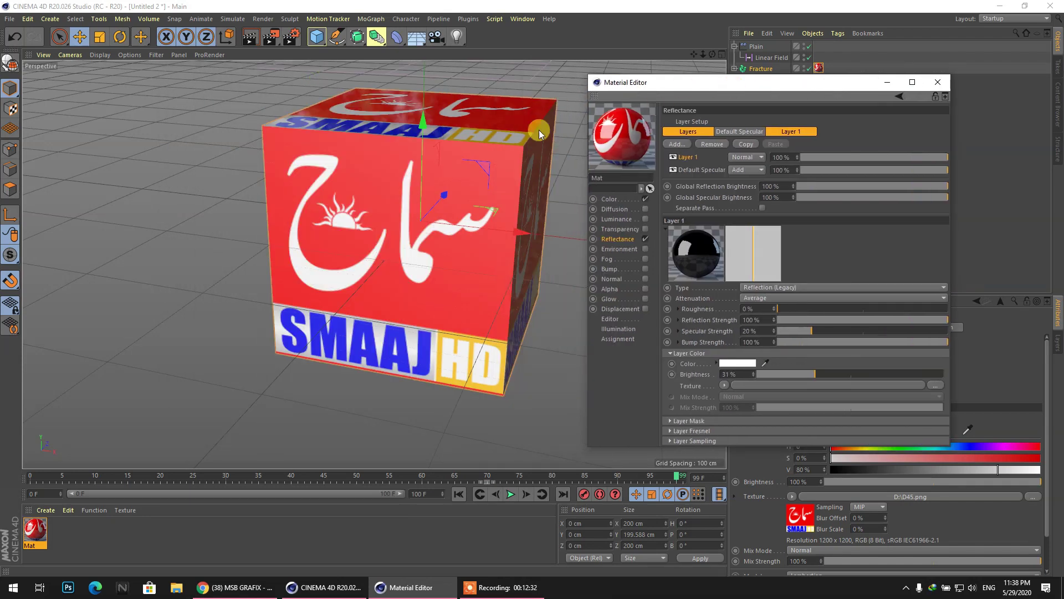
drag(817, 375, 839, 374)
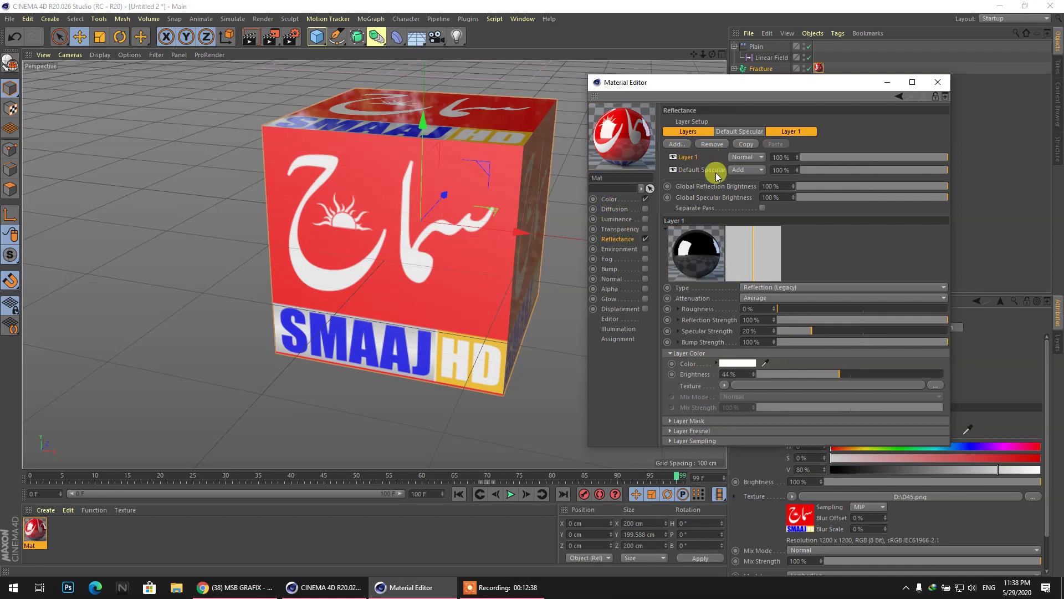
Tint the layer color of the logo material's Default Specular light pink and play back the animation.
click(738, 132)
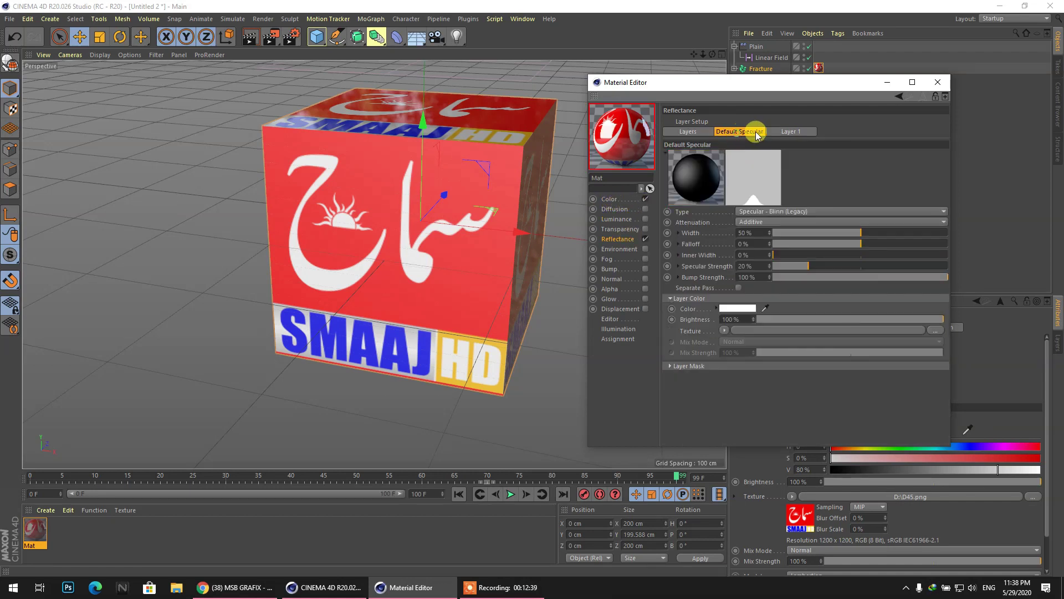
click(737, 305)
click(689, 320)
click(707, 350)
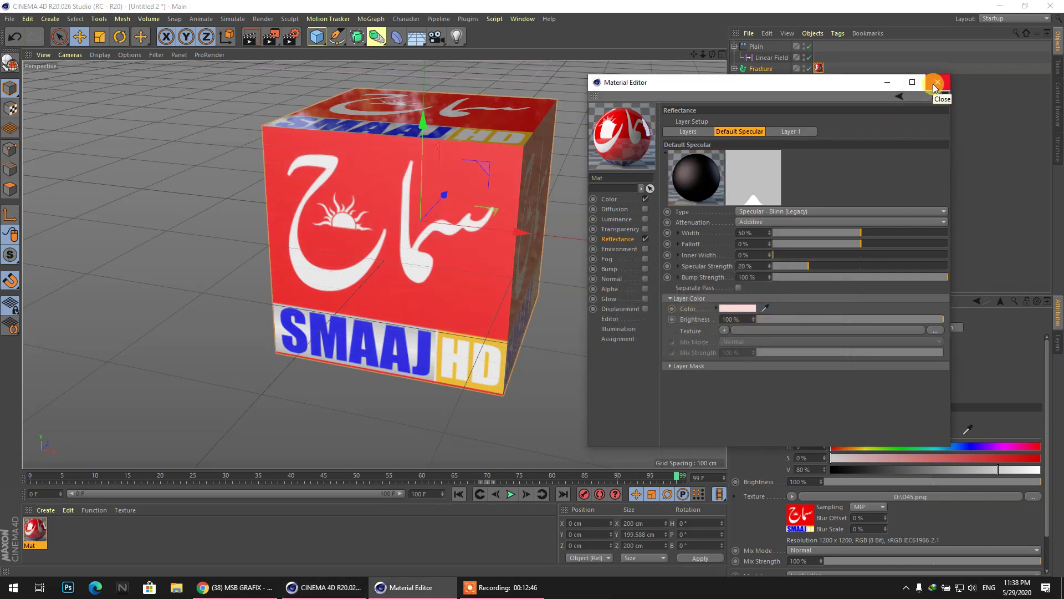
click(935, 85)
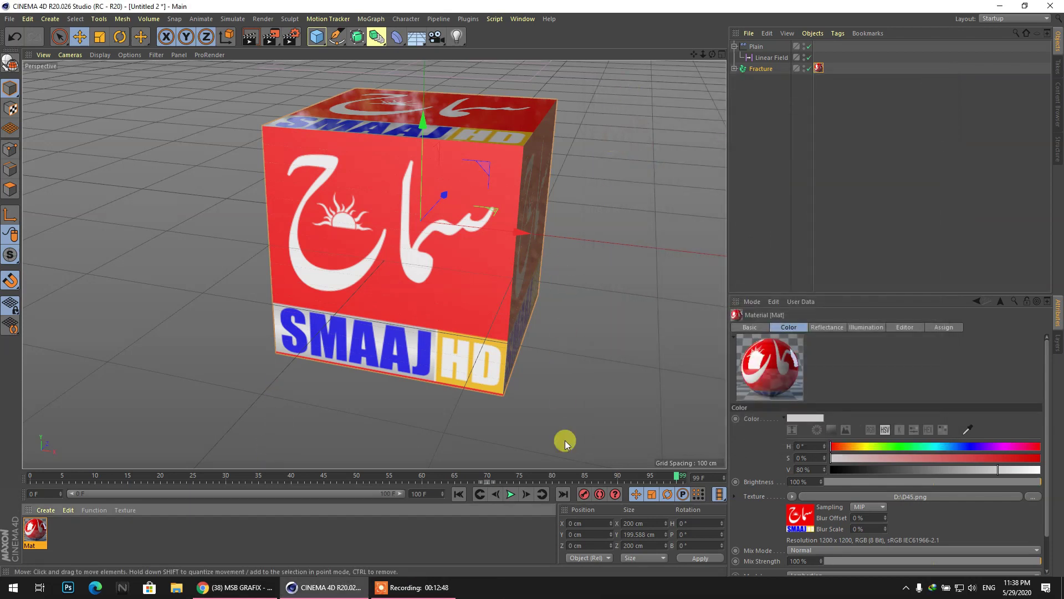
click(511, 494)
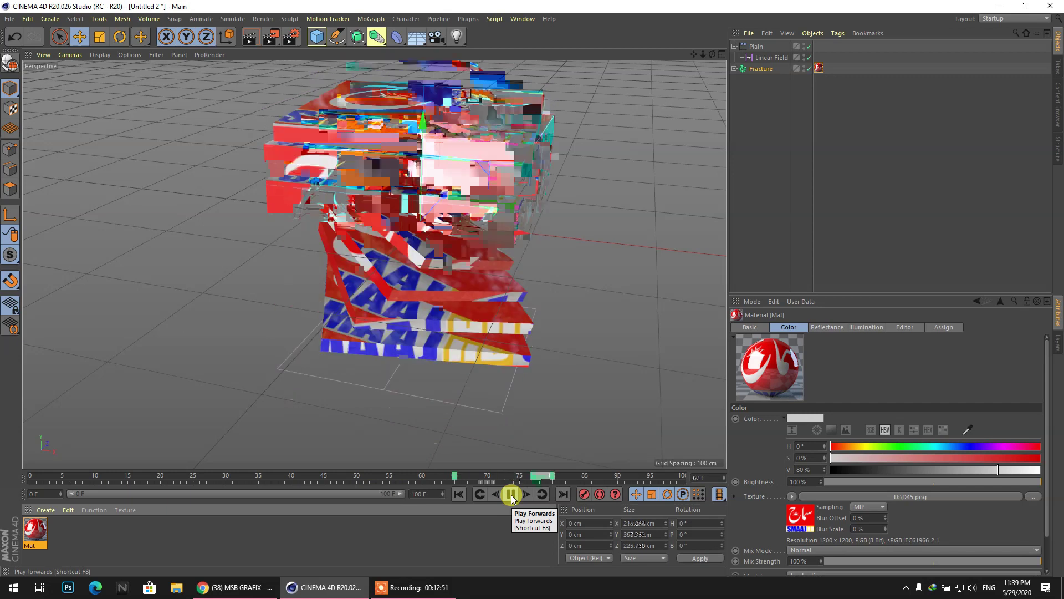
click(511, 493)
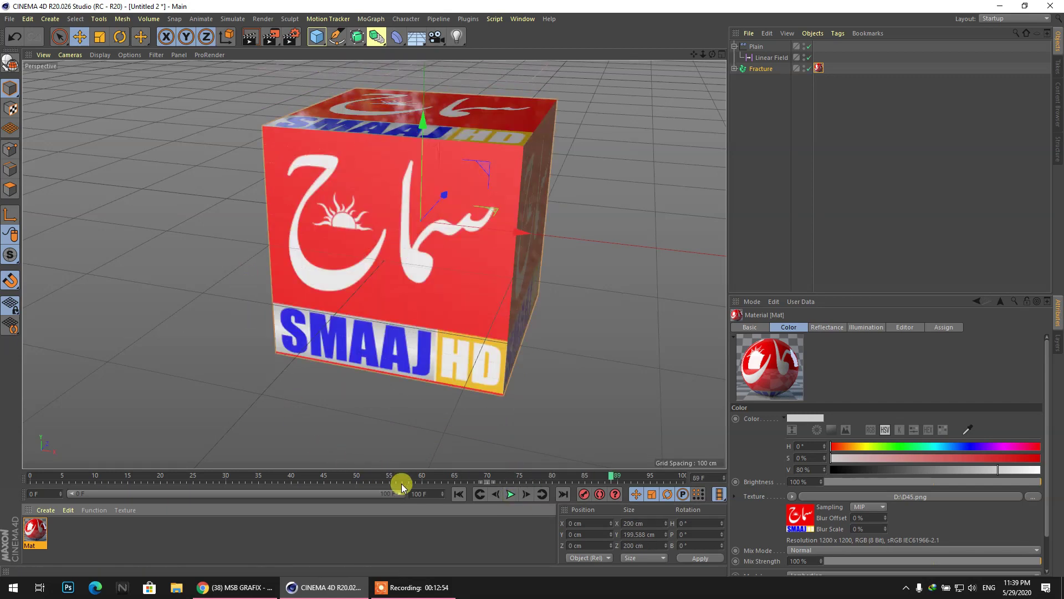
Set the project length to 270 frames and extend the preview range to frame 270.
click(426, 494)
text(270)
key(Return)
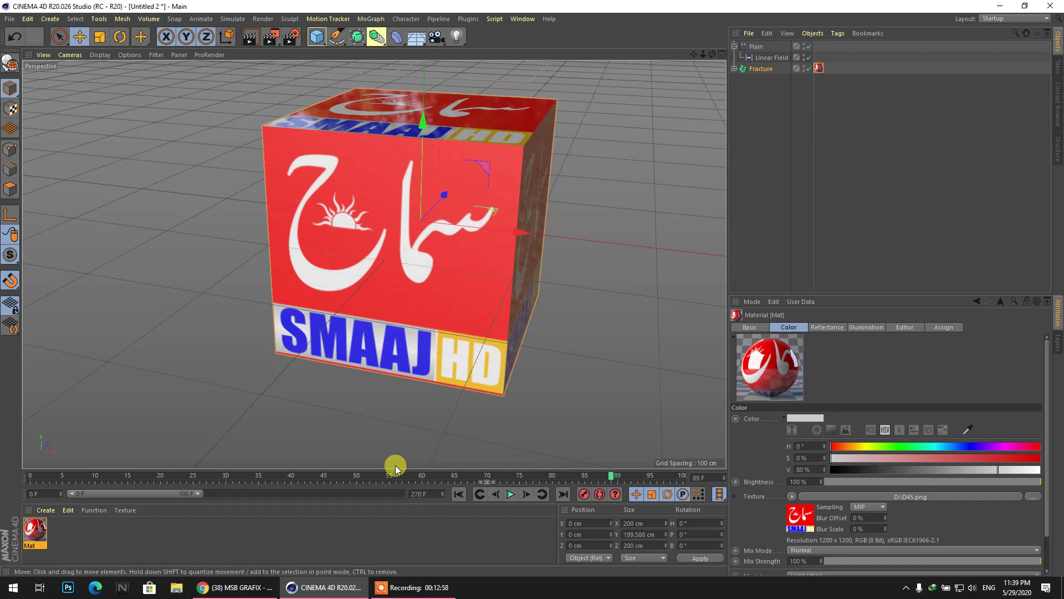
drag(196, 498, 493, 492)
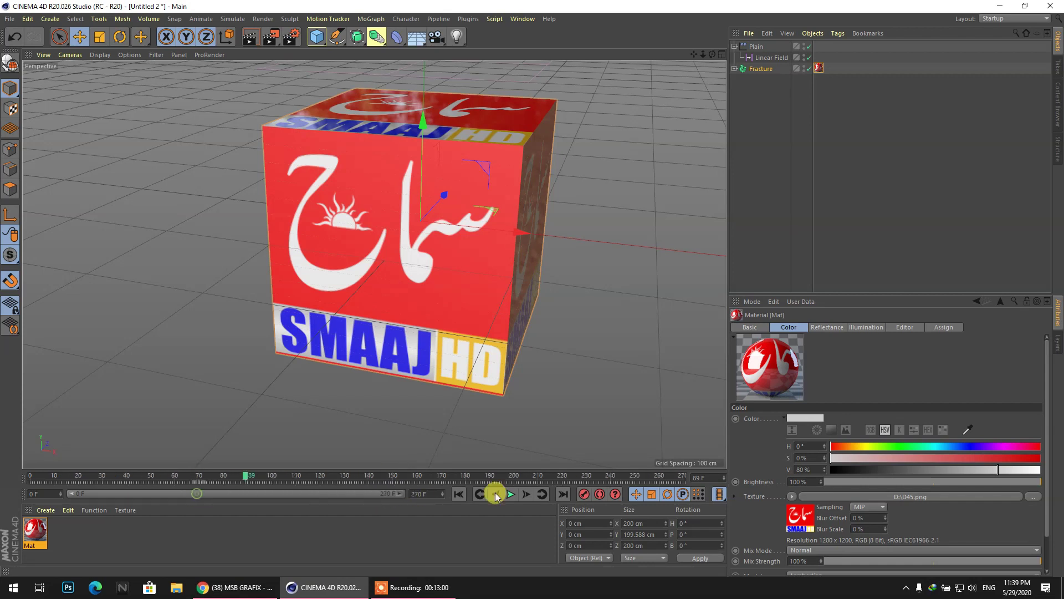
click(761, 69)
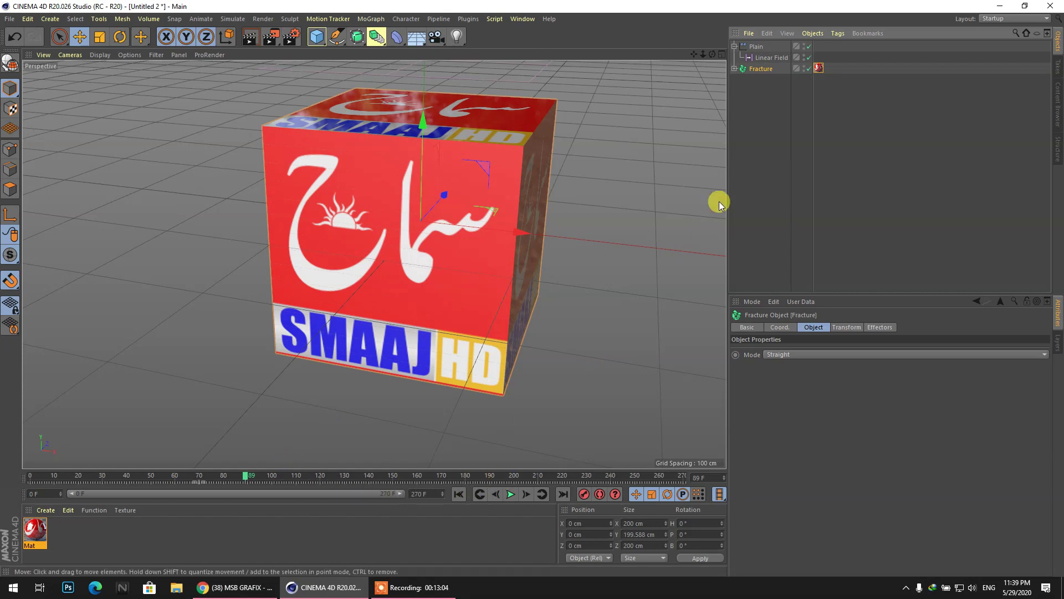
click(751, 79)
click(754, 70)
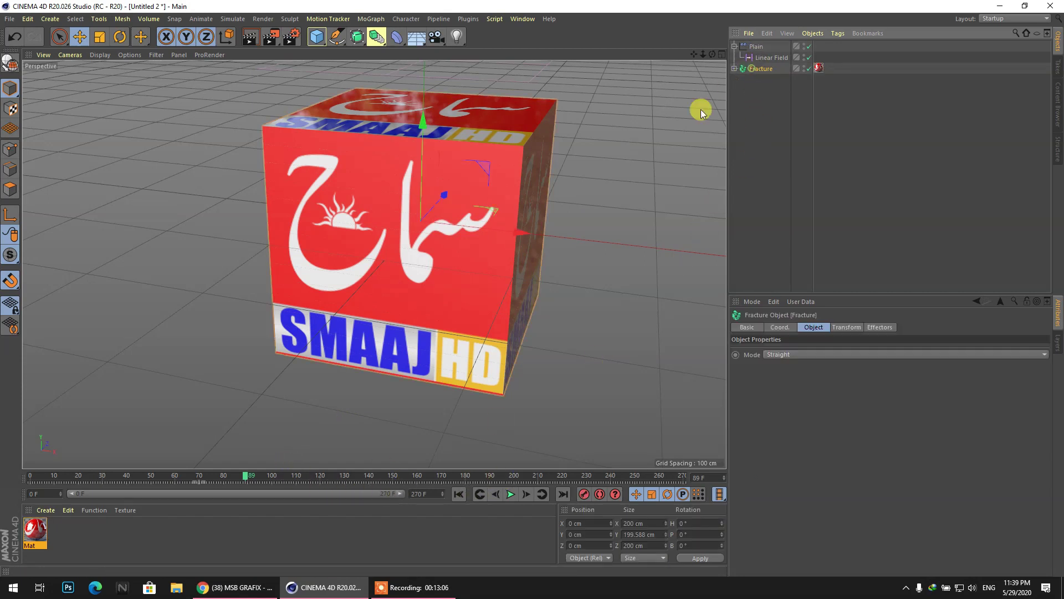
drag(248, 476, 449, 476)
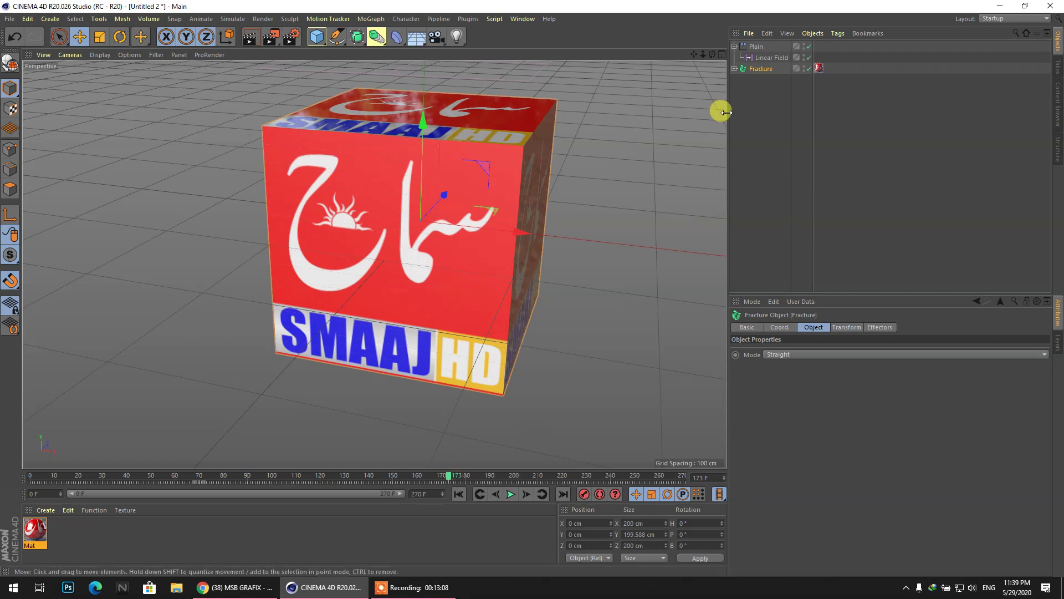
click(837, 326)
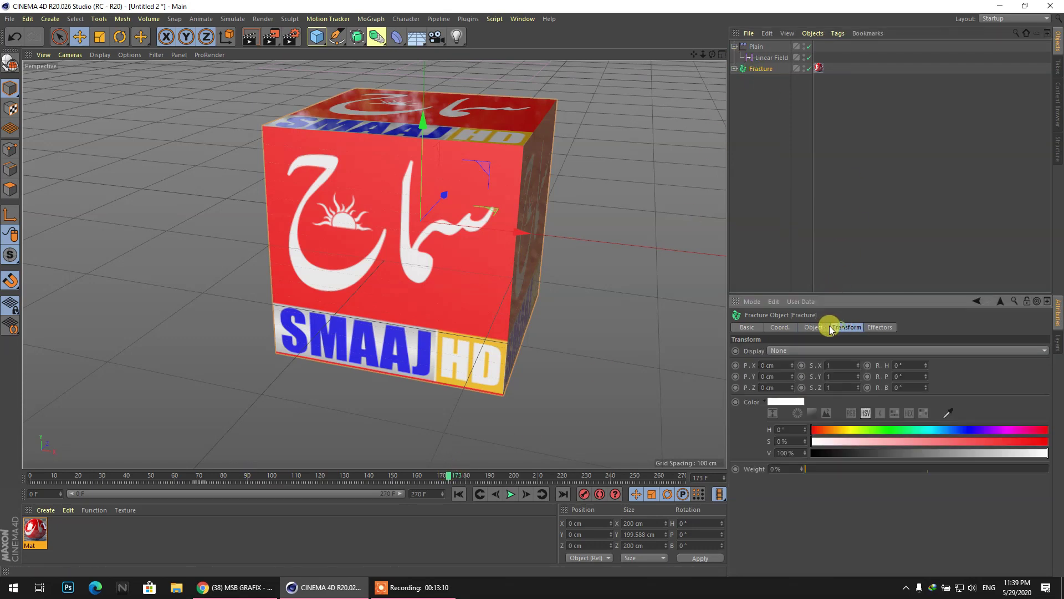
click(780, 327)
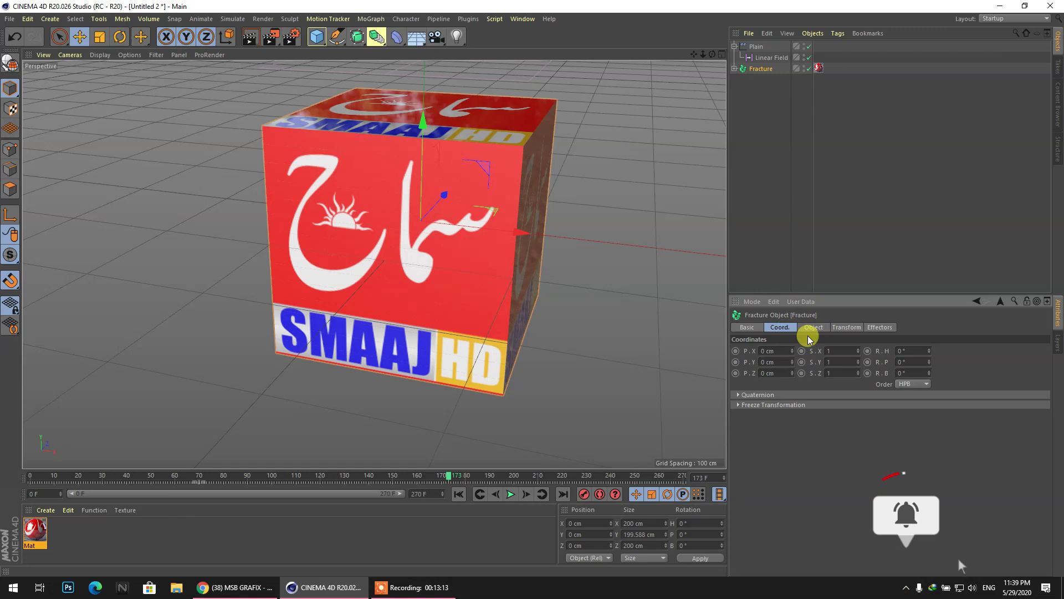
Move the Plain effector's last position keyframe to frame 240 and its middle keyframe to frame 160.
click(755, 46)
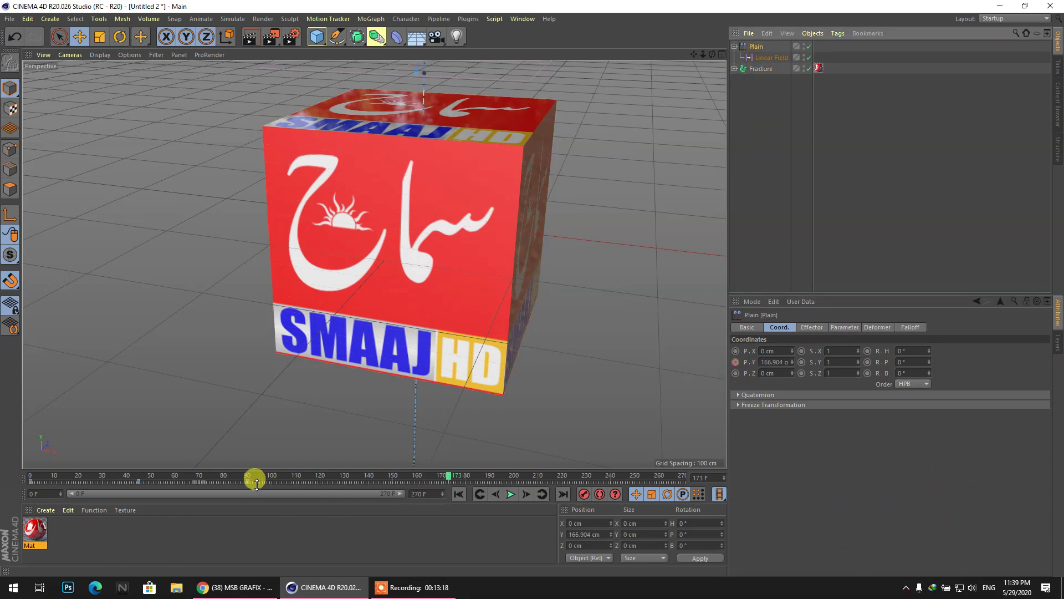
drag(248, 481, 611, 481)
drag(142, 483, 333, 486)
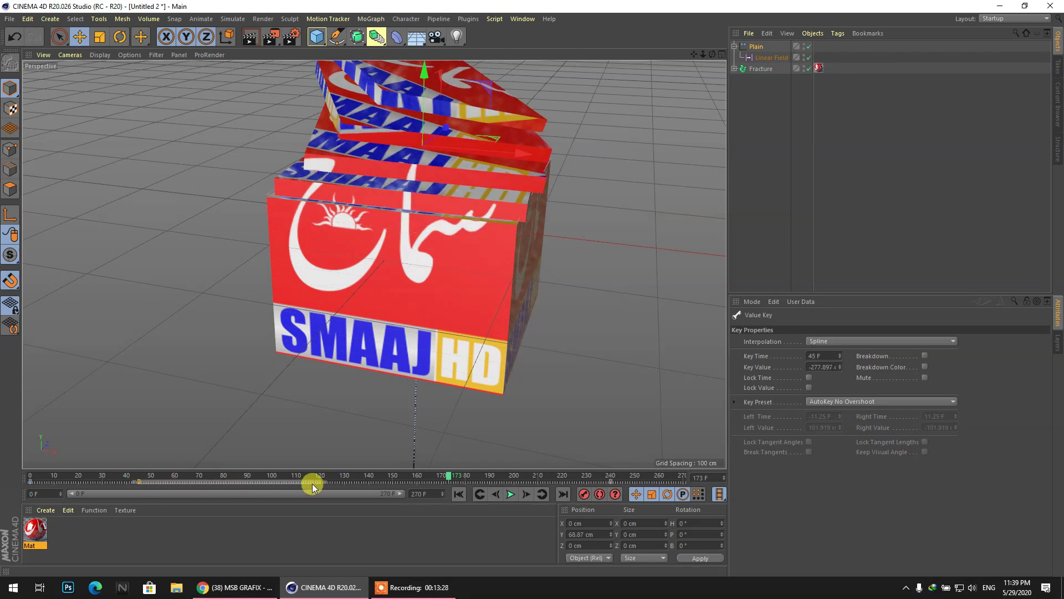
click(174, 479)
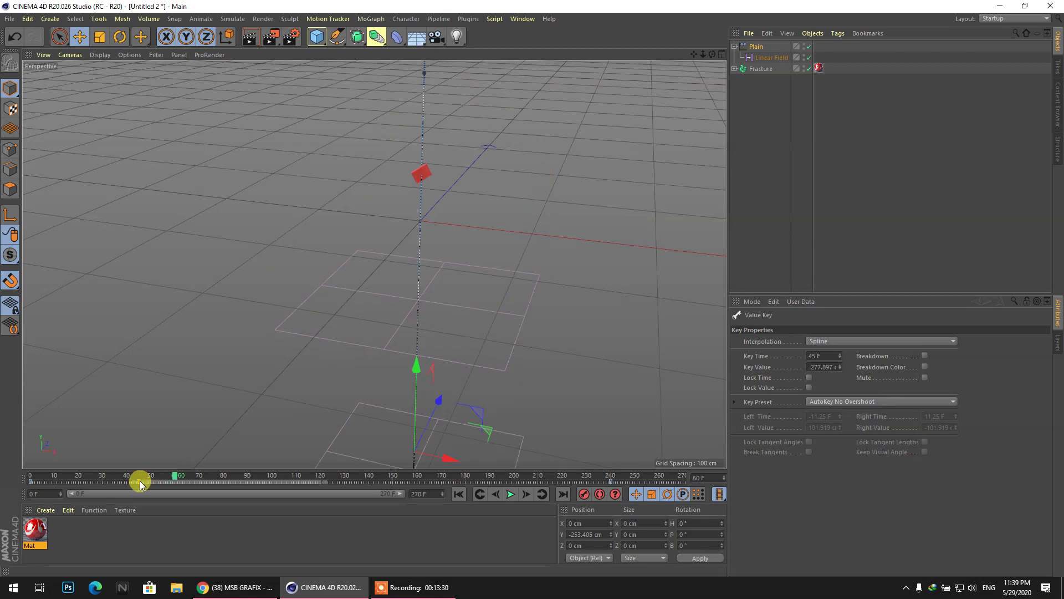
drag(145, 480, 418, 477)
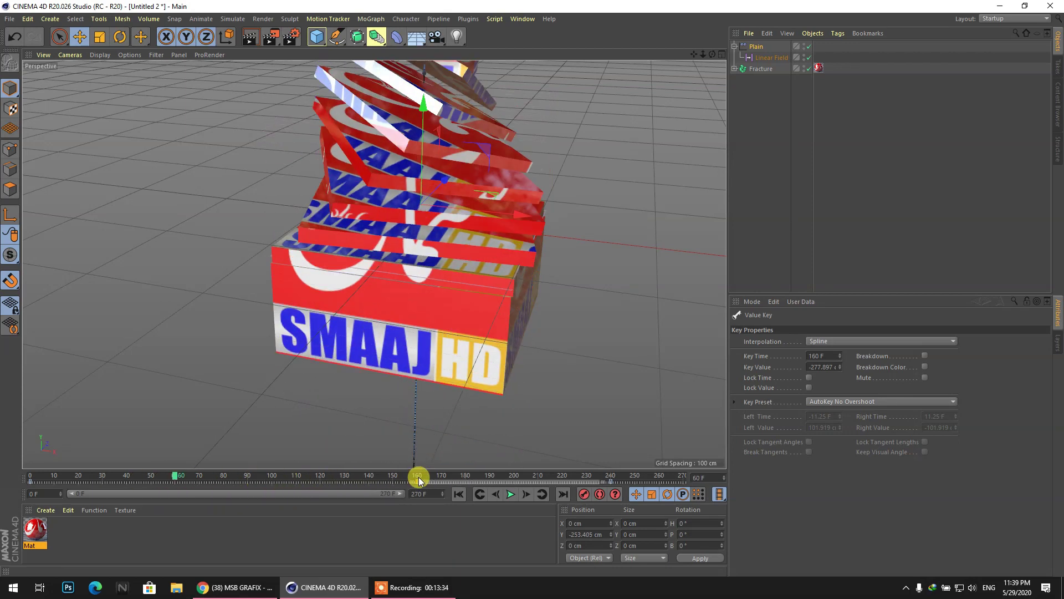
Play back the retimed cube animation from the first frame and stop it after one full pass.
click(458, 494)
click(510, 494)
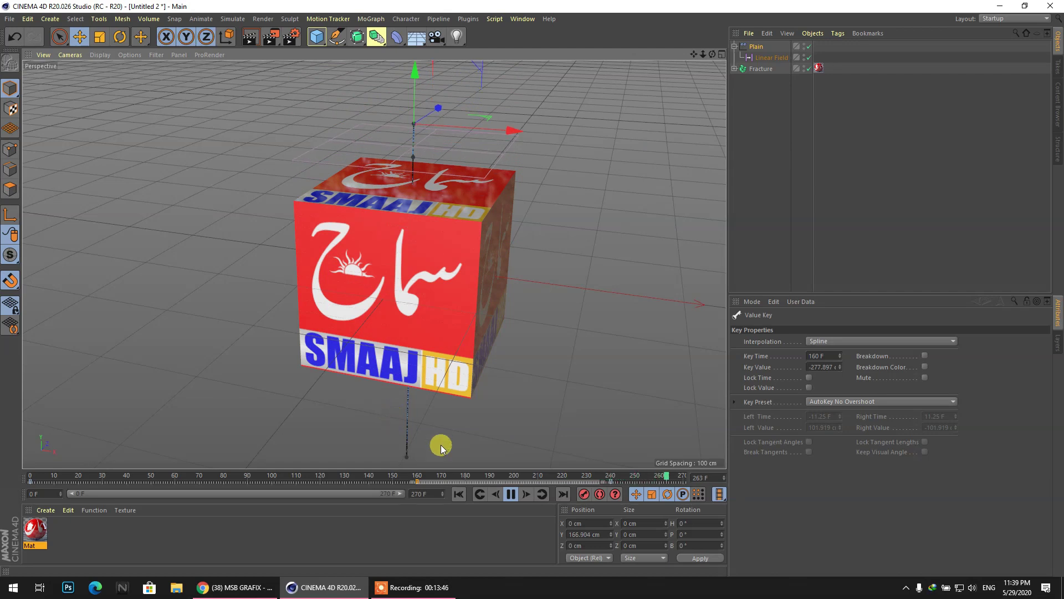
click(510, 494)
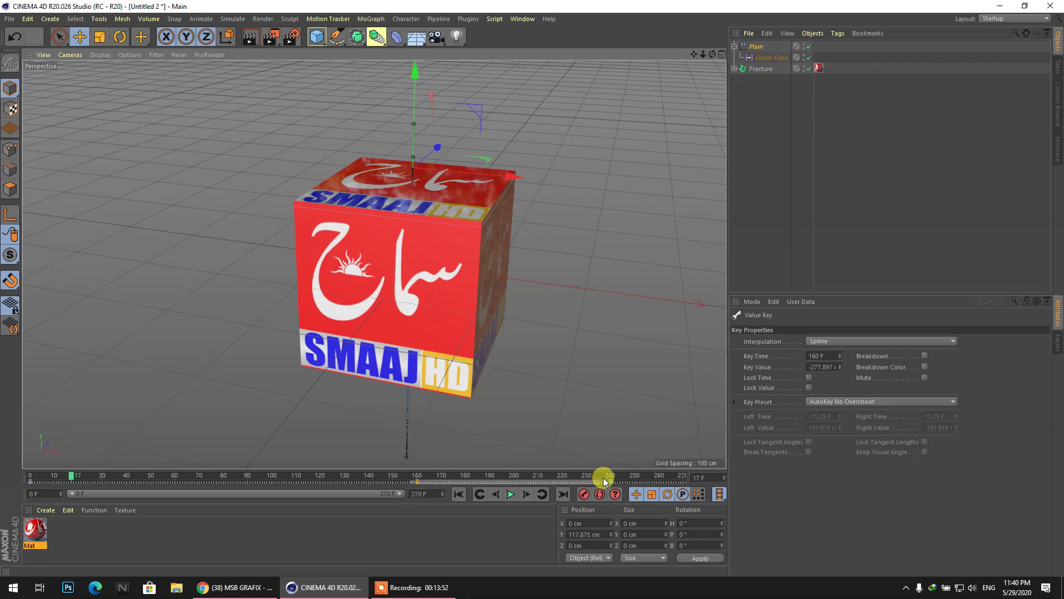
Move the Plain effector's last position keyframe to frame 201 and play back the animation from the start.
drag(589, 481, 541, 480)
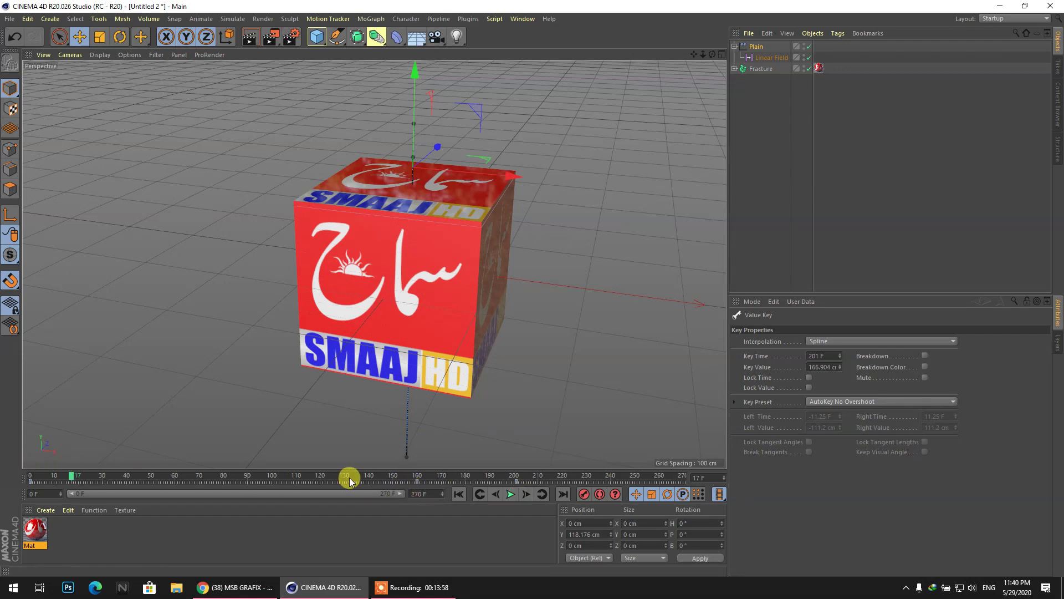
click(455, 493)
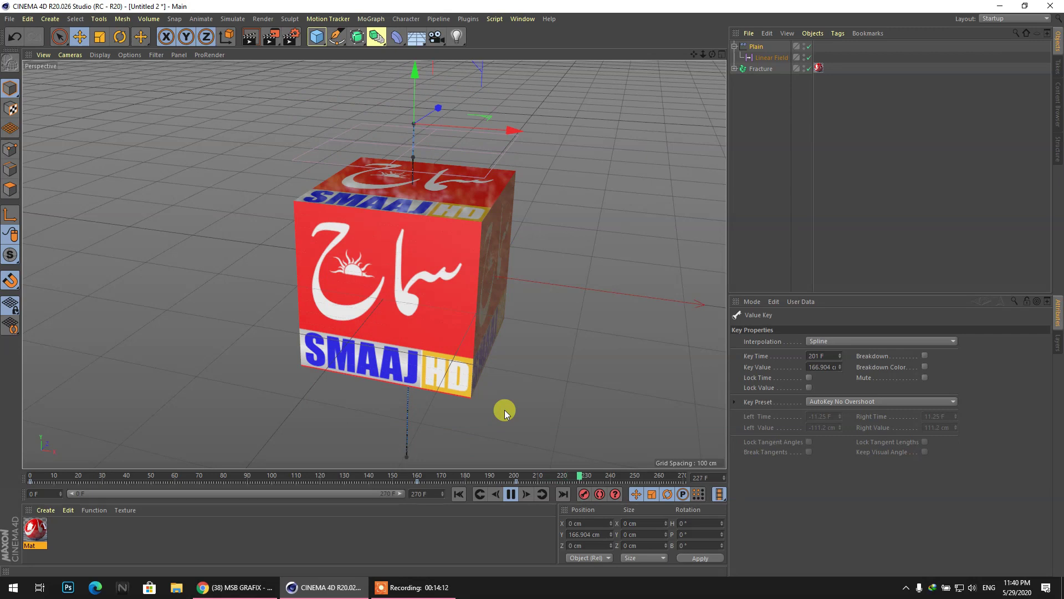
click(510, 494)
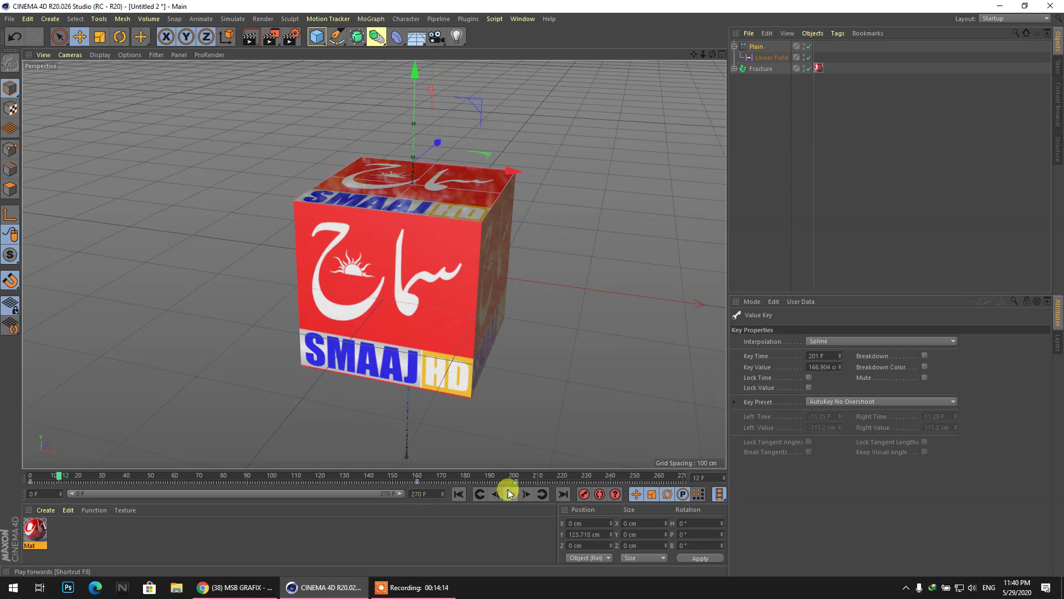